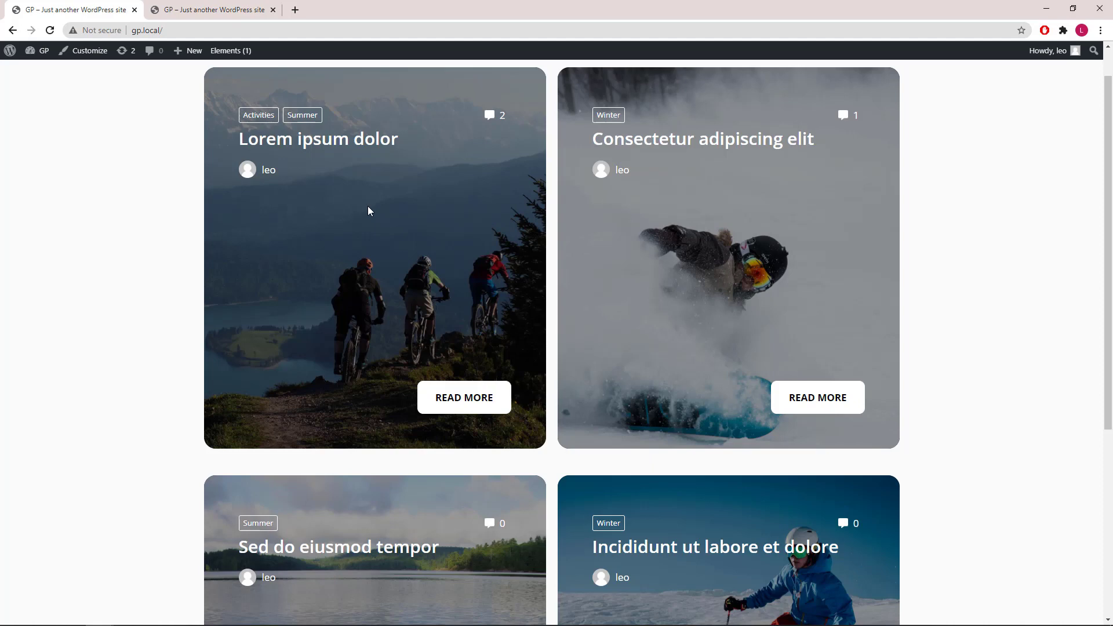
Switch to the gp-tutorial.local site in the second browser tab.
left_click(229, 17)
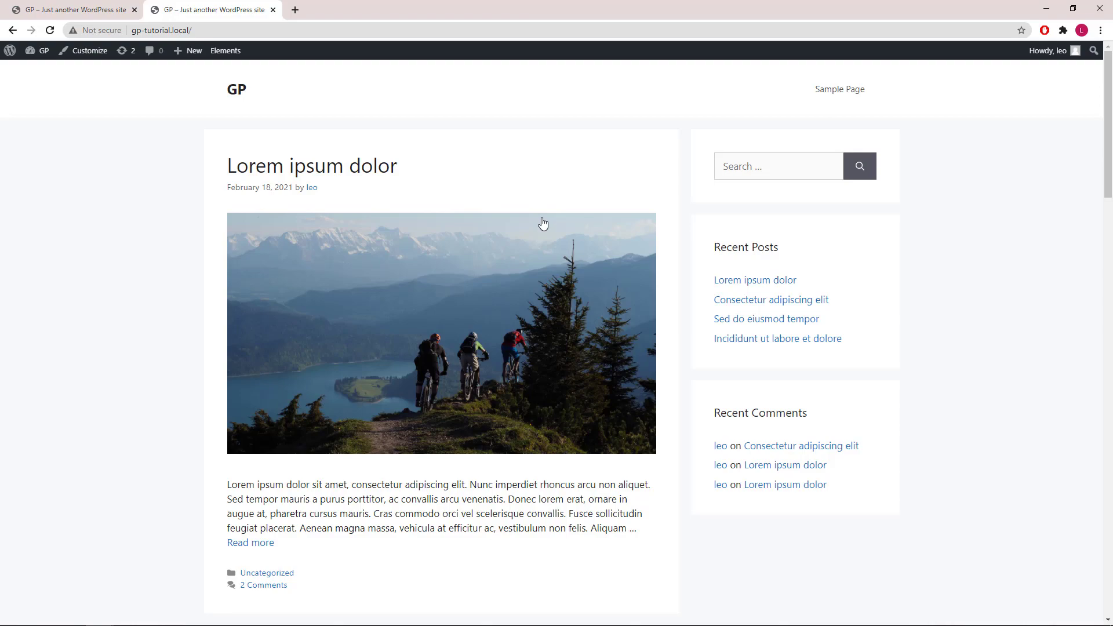
Go to the site's admin dashboard and open the Installed Plugins page.
left_click_drag(1108, 129, 1070, 116)
left_click(45, 55)
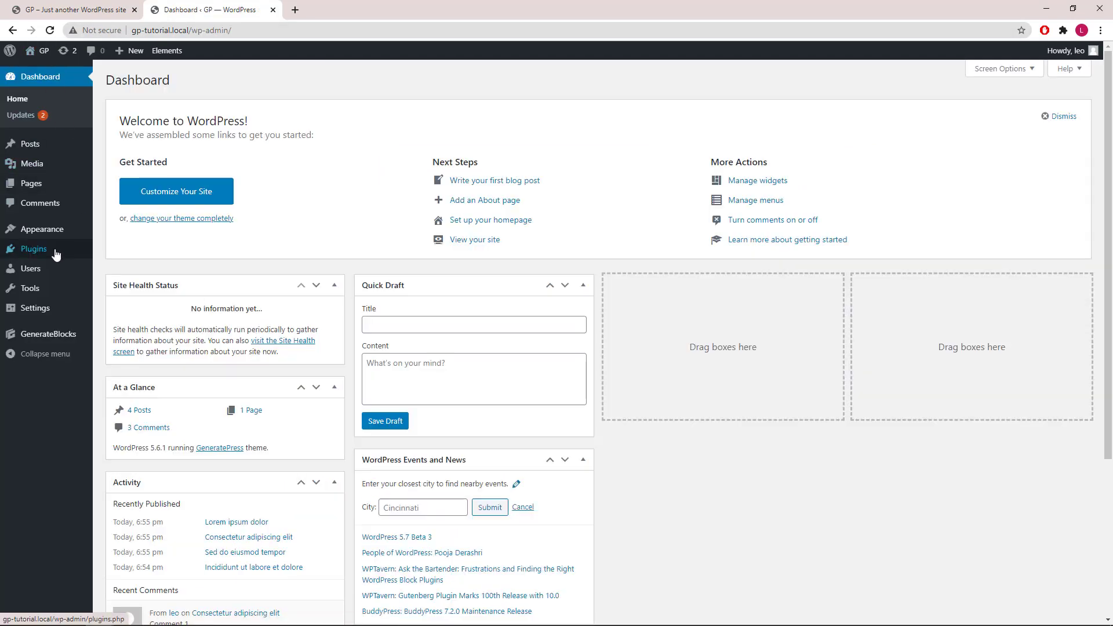
left_click(56, 252)
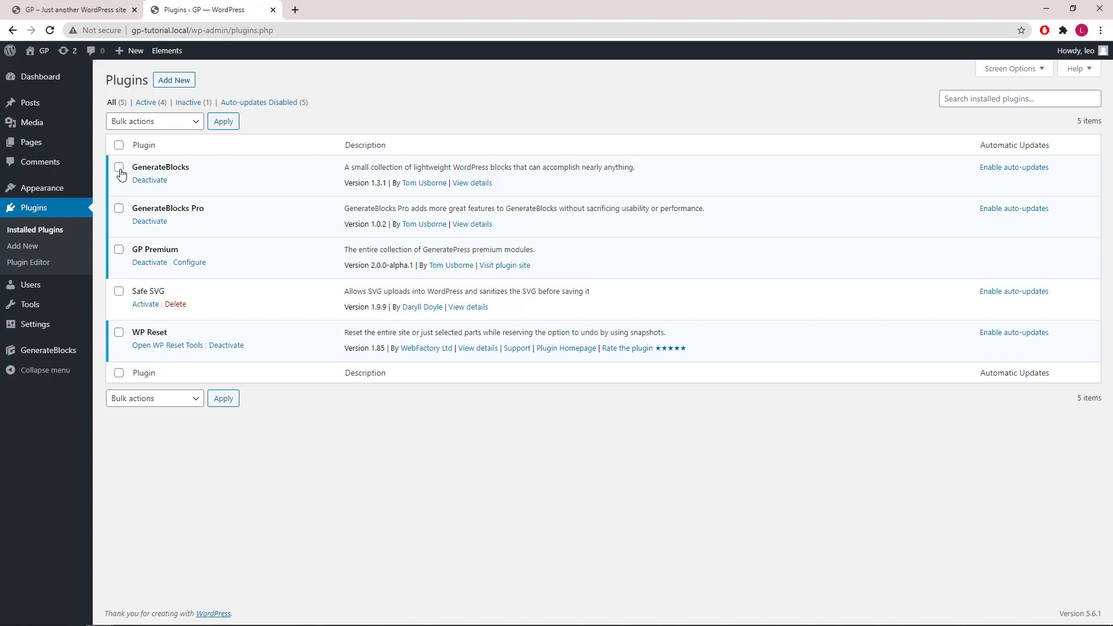
Create a new GeneratePress Block element from Appearance > Elements.
mouse_move(61, 190)
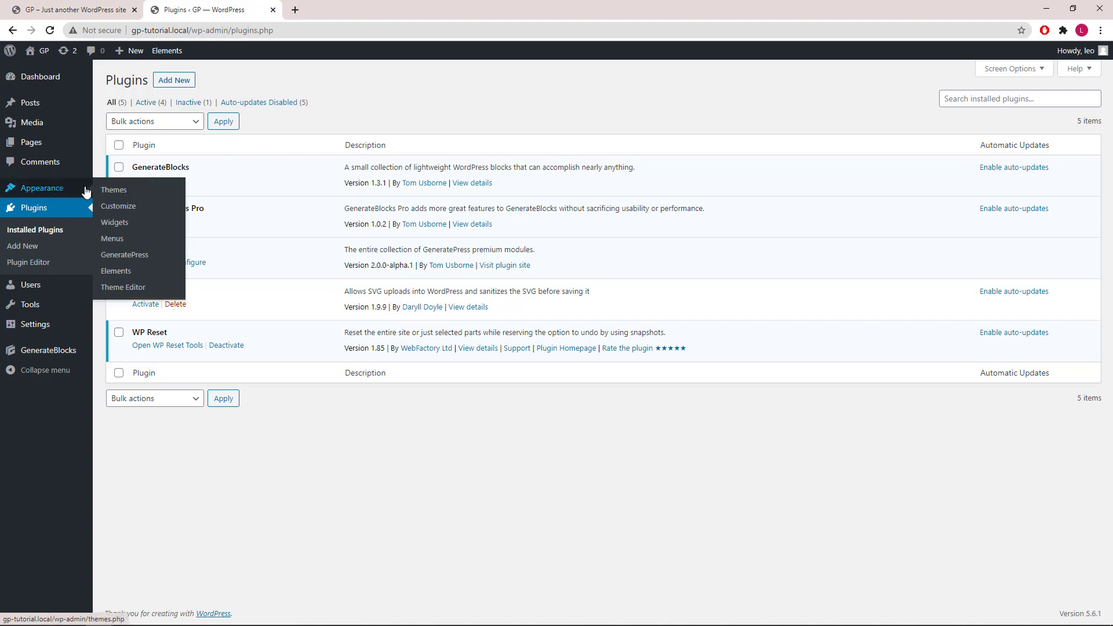
left_click(125, 272)
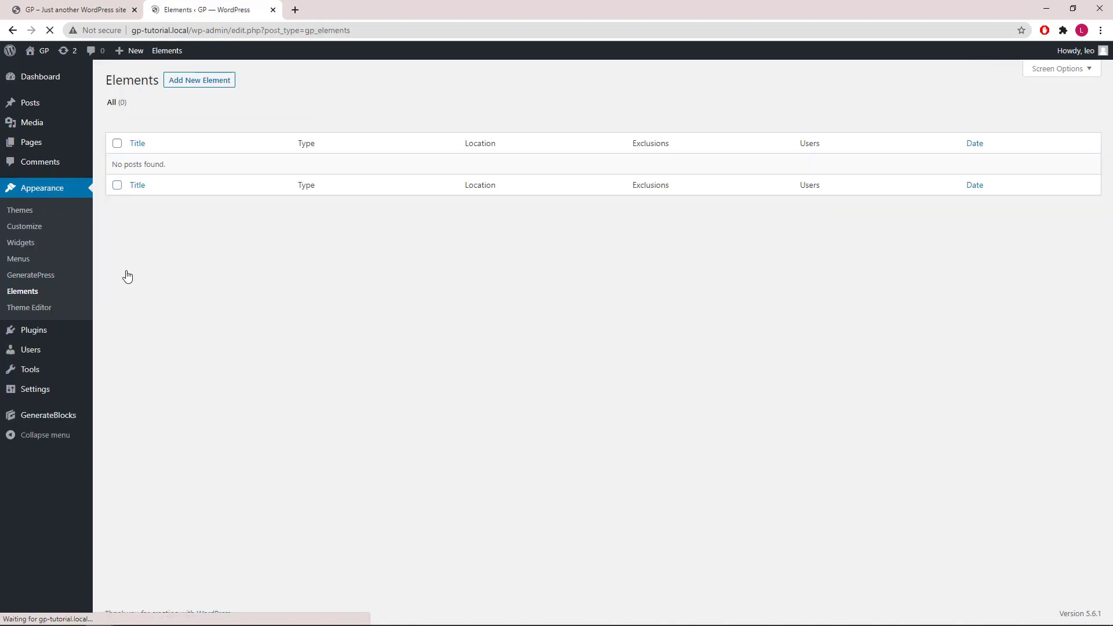
left_click(196, 81)
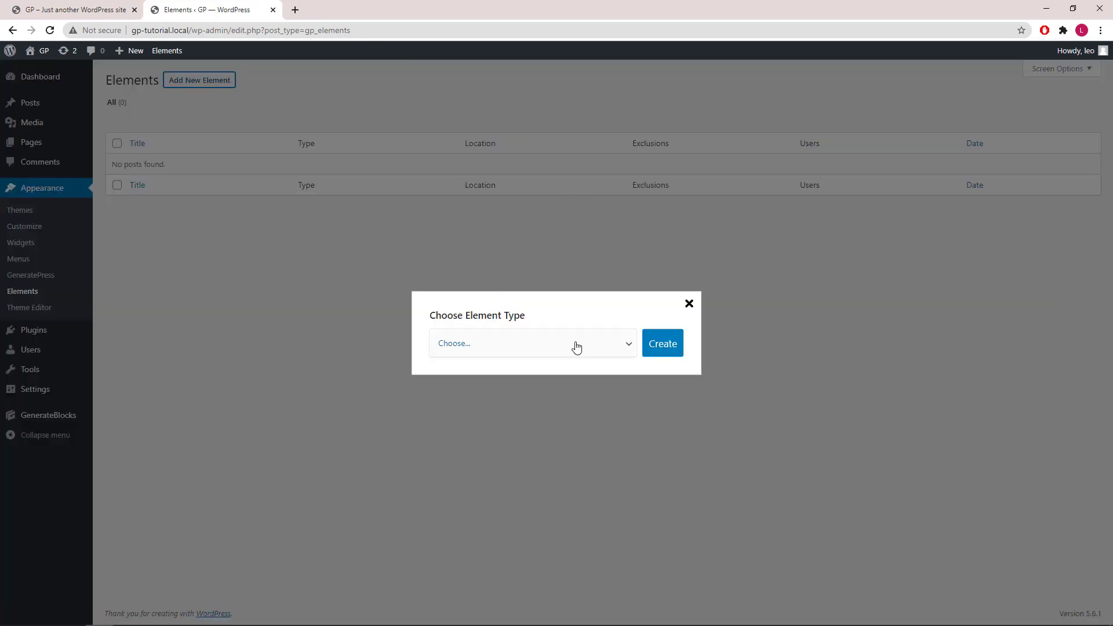
left_click(575, 347)
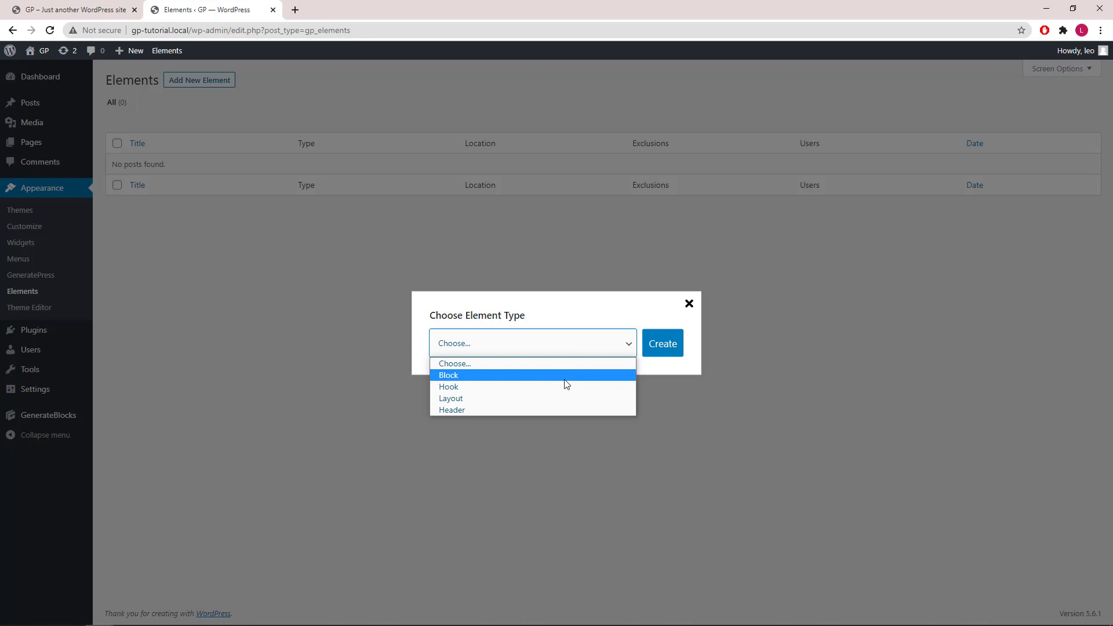
left_click(568, 378)
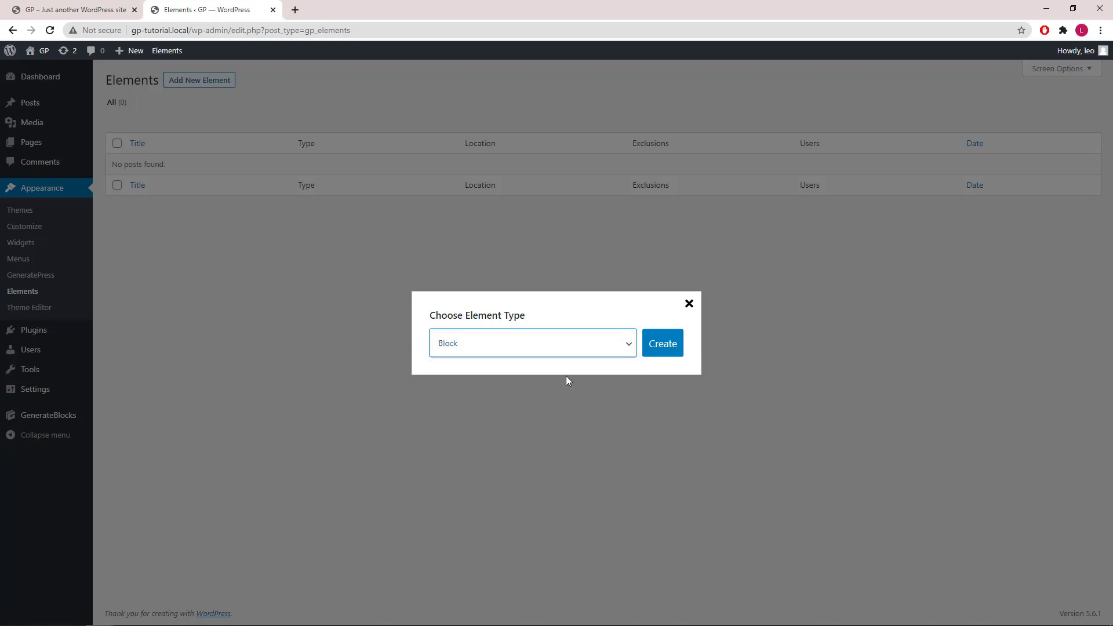
left_click(671, 347)
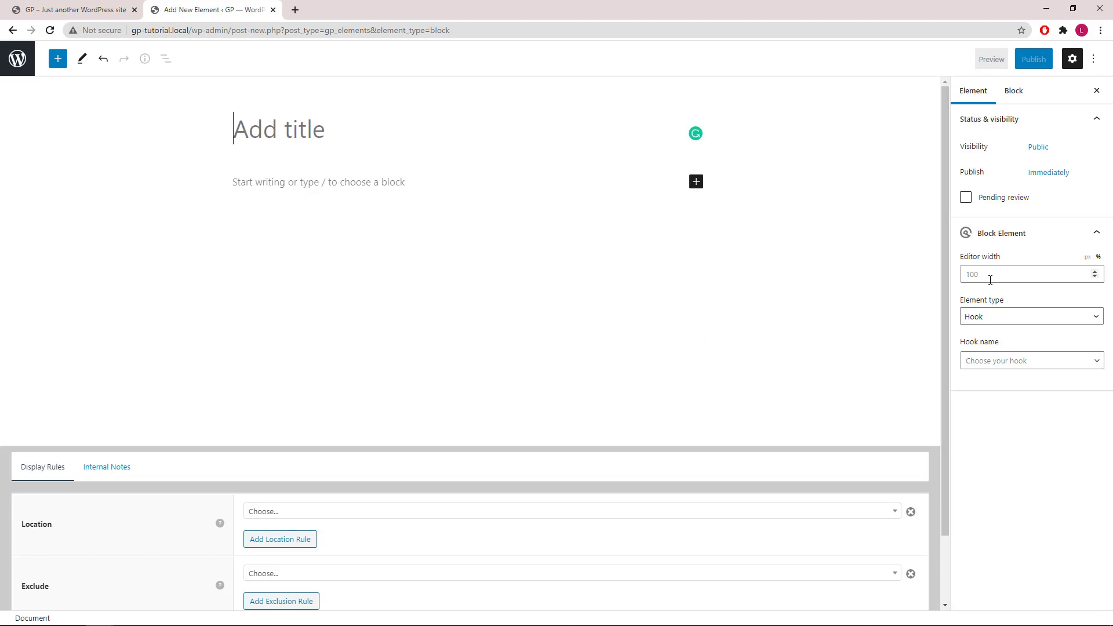
Set the element type to Content Template, briefly previewing the ready-made templates.
left_click(1038, 318)
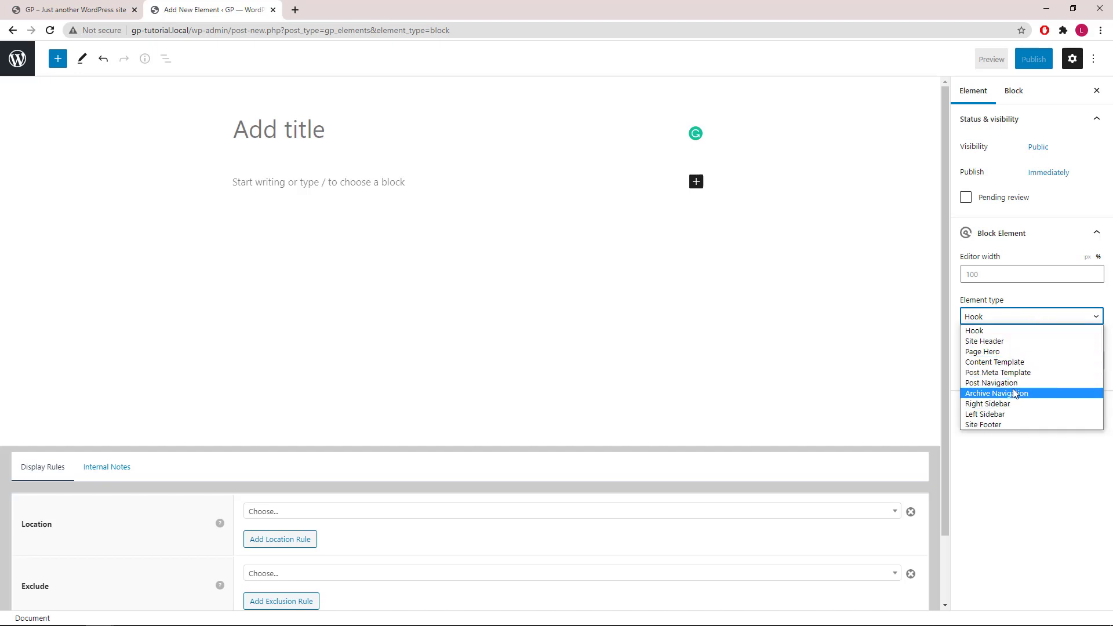
left_click(996, 363)
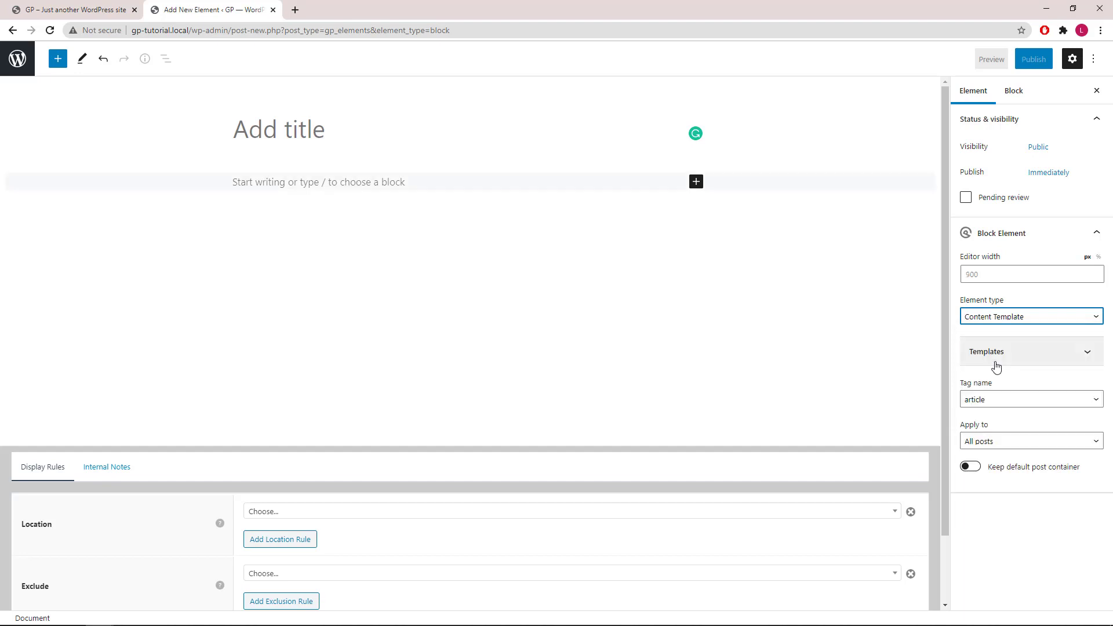
left_click(1089, 358)
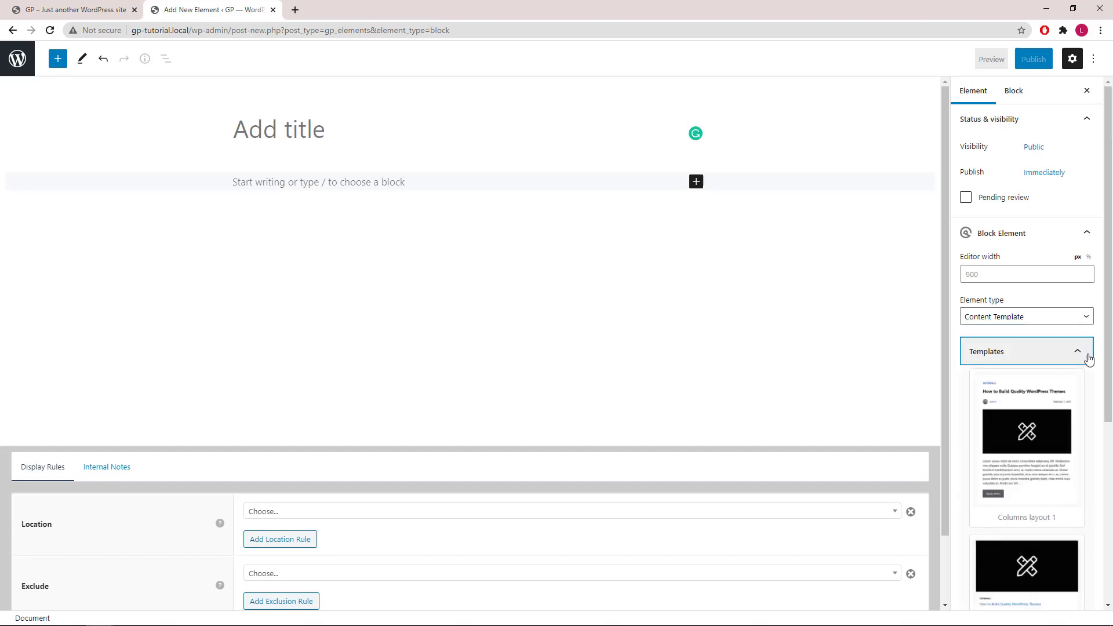
left_click_drag(1109, 391, 1108, 355)
left_click(1089, 358)
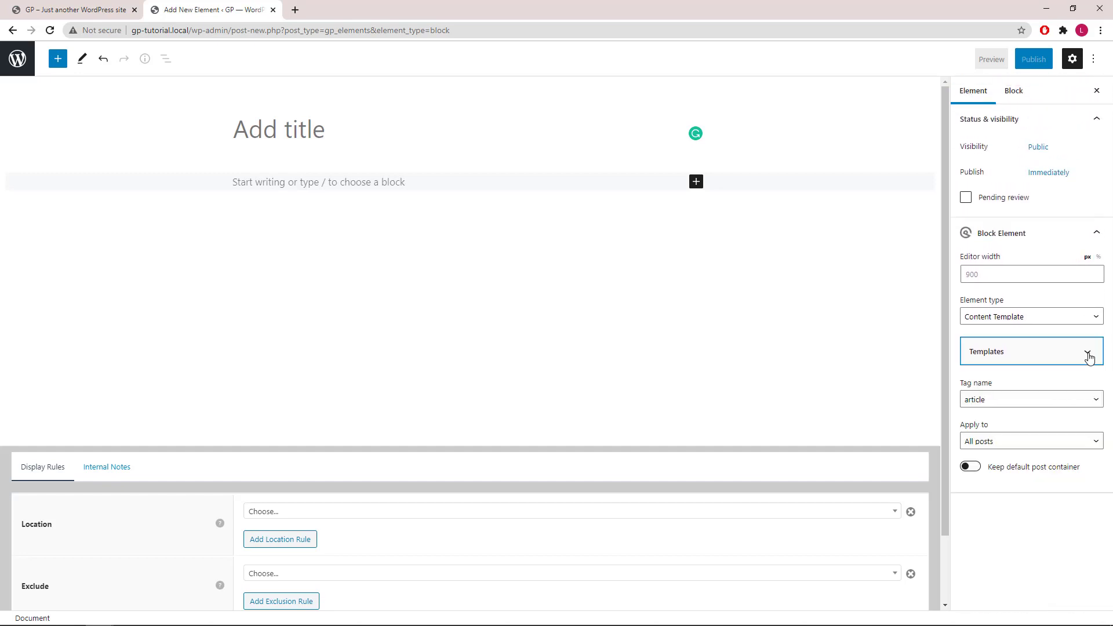
Insert a Container block and give it linked padding of 60 px.
left_click(697, 183)
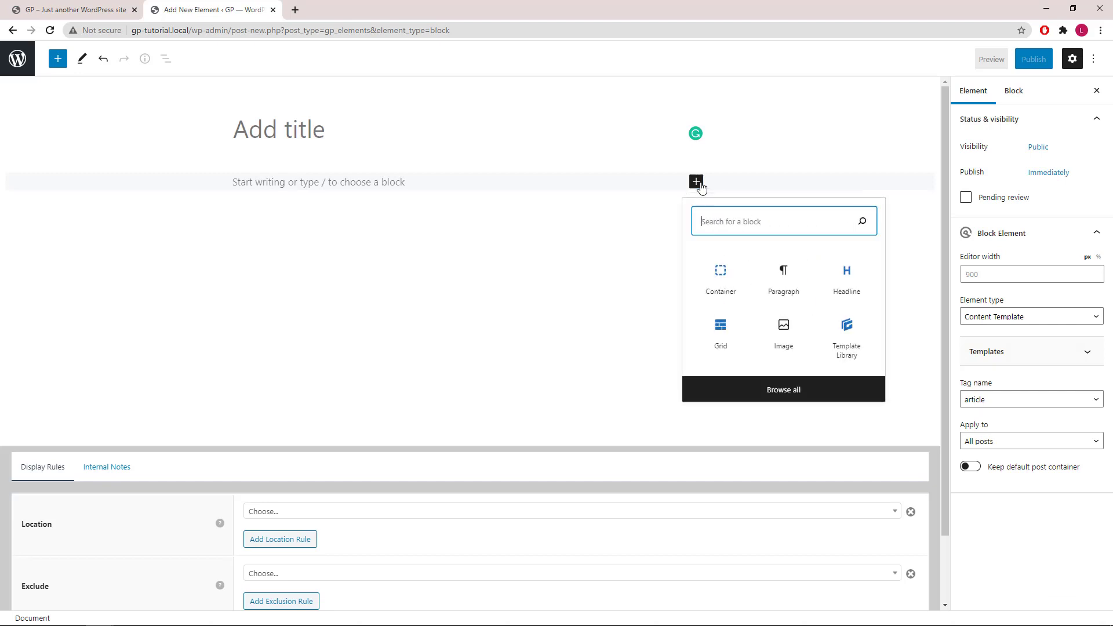
left_click(722, 289)
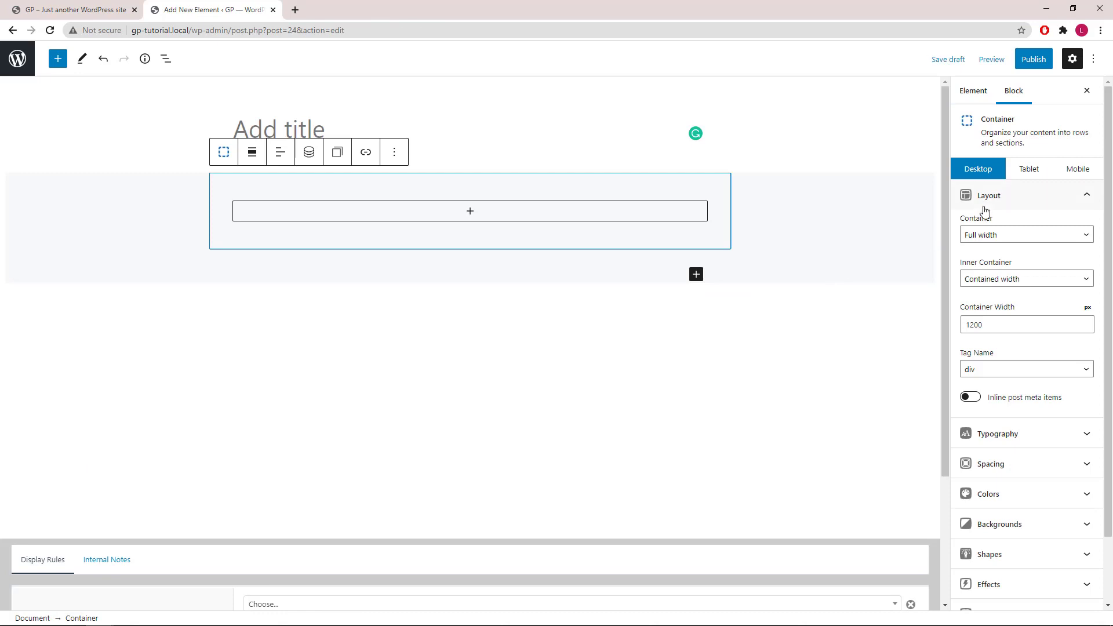
left_click(1089, 200)
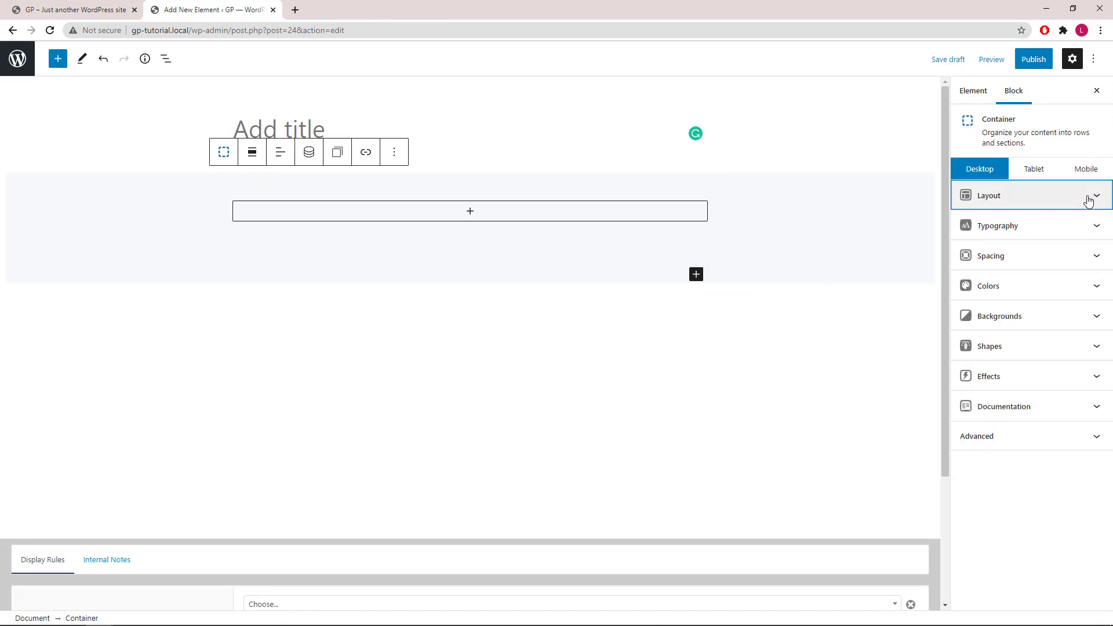
left_click(1098, 258)
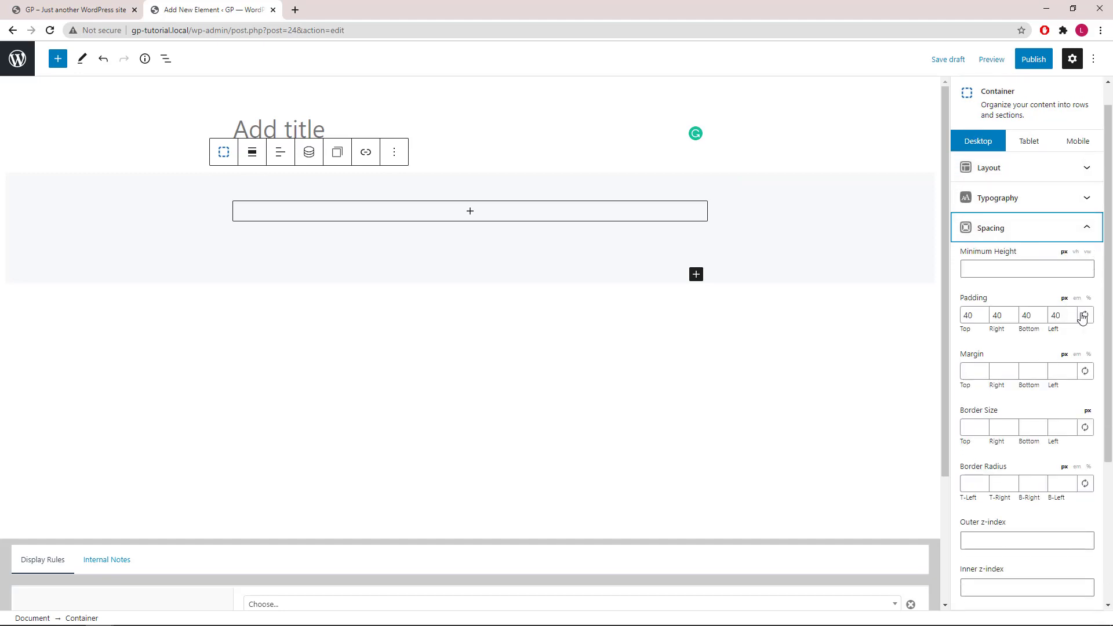
double_click(1056, 316)
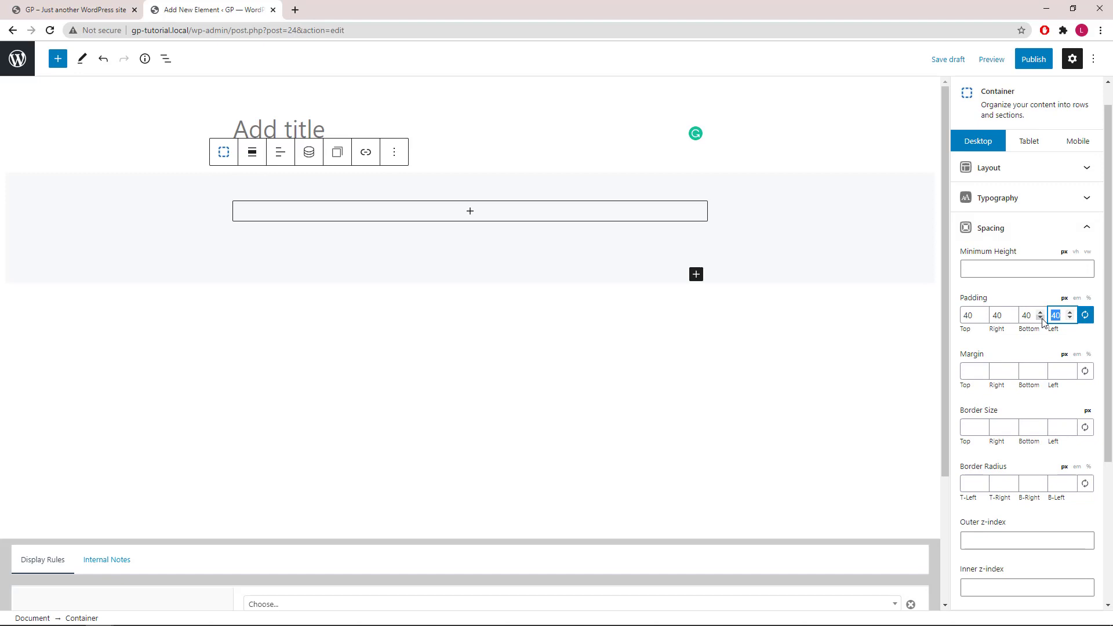
type("60")
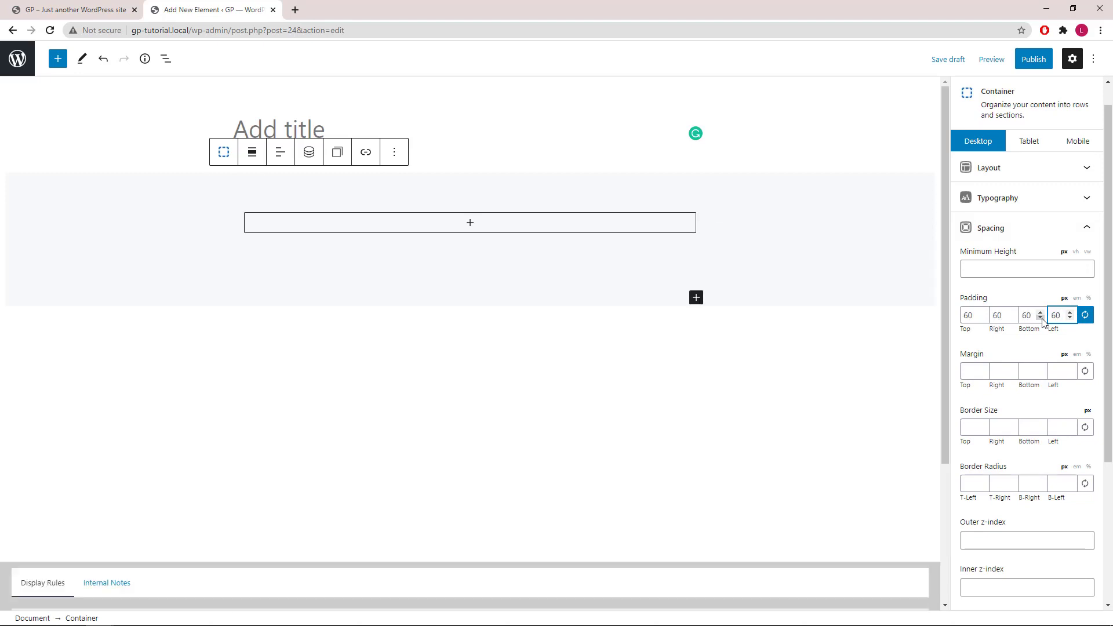
Set the container's linked border radius to 20 px.
left_click(972, 487)
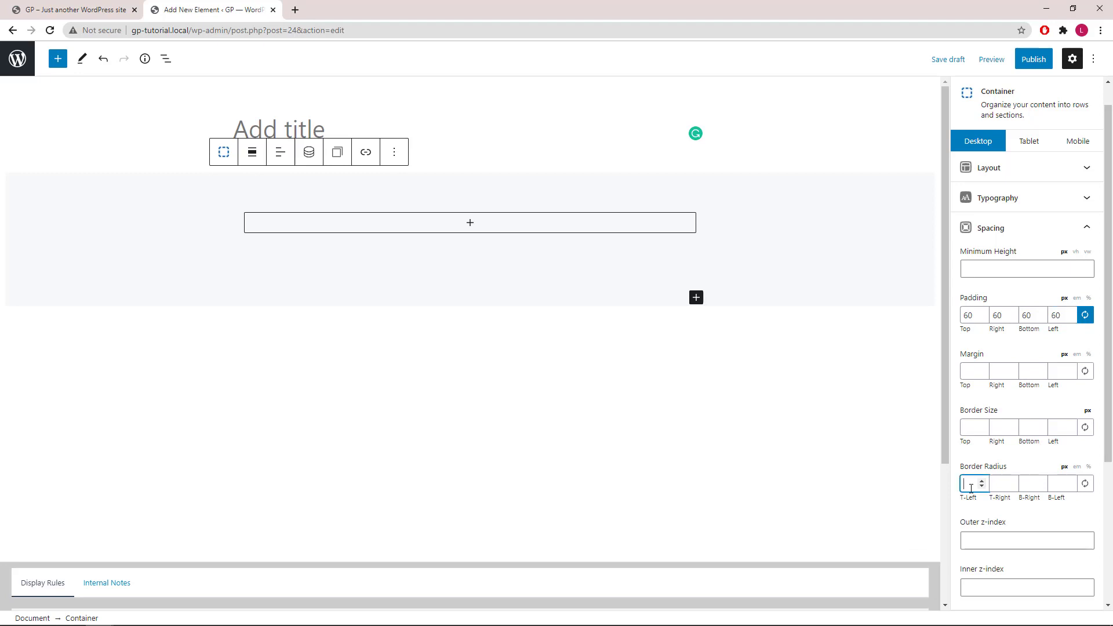
left_click(1085, 484)
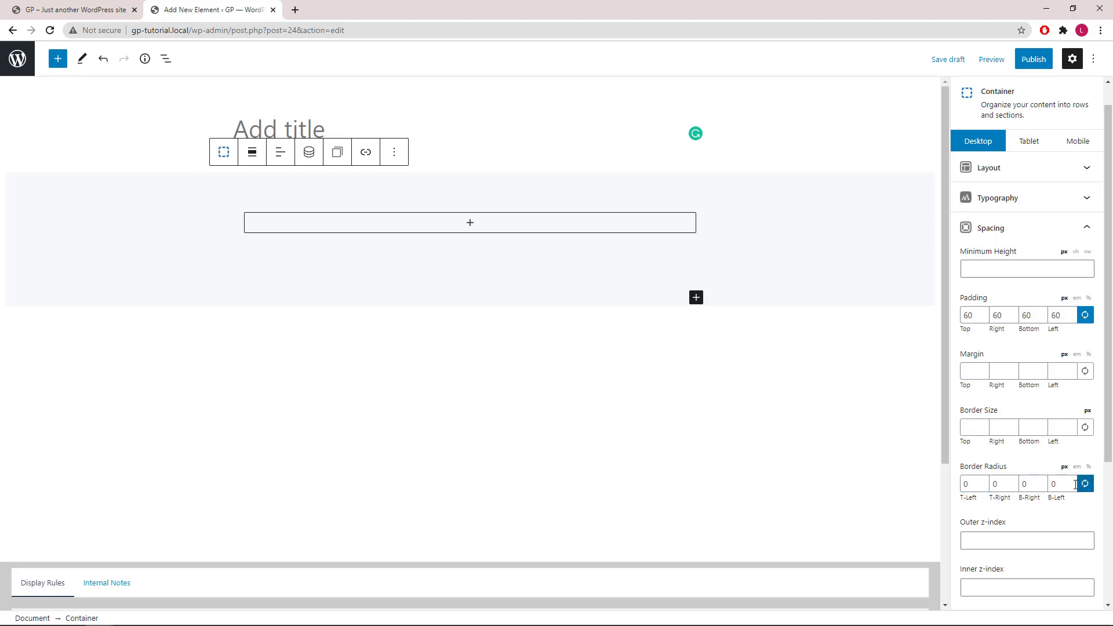
double_click(1054, 485)
type("20")
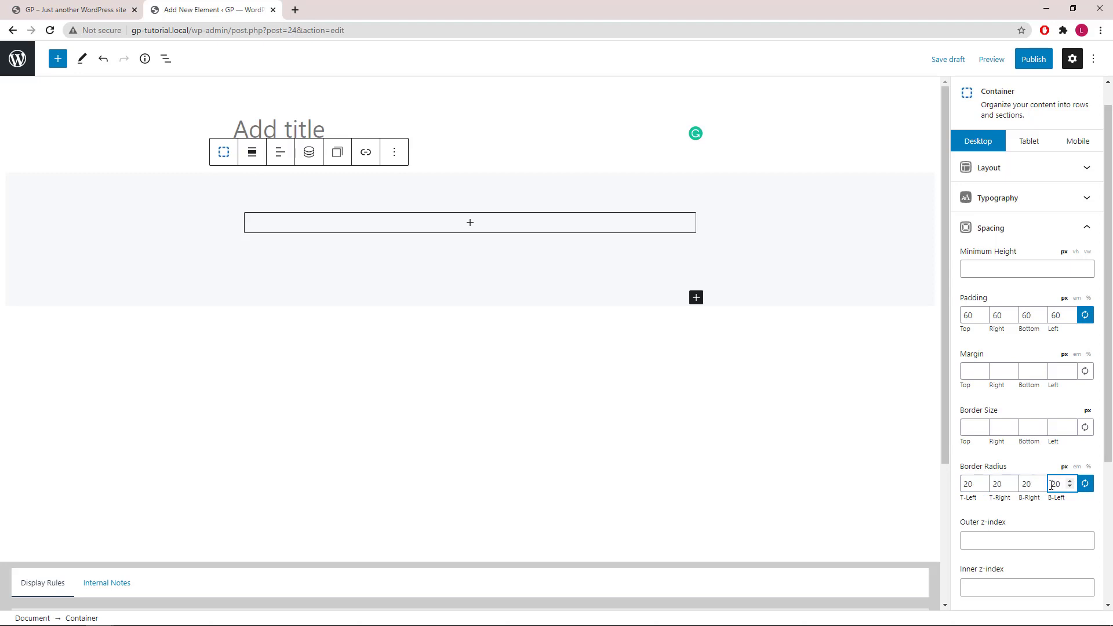
left_click(1087, 229)
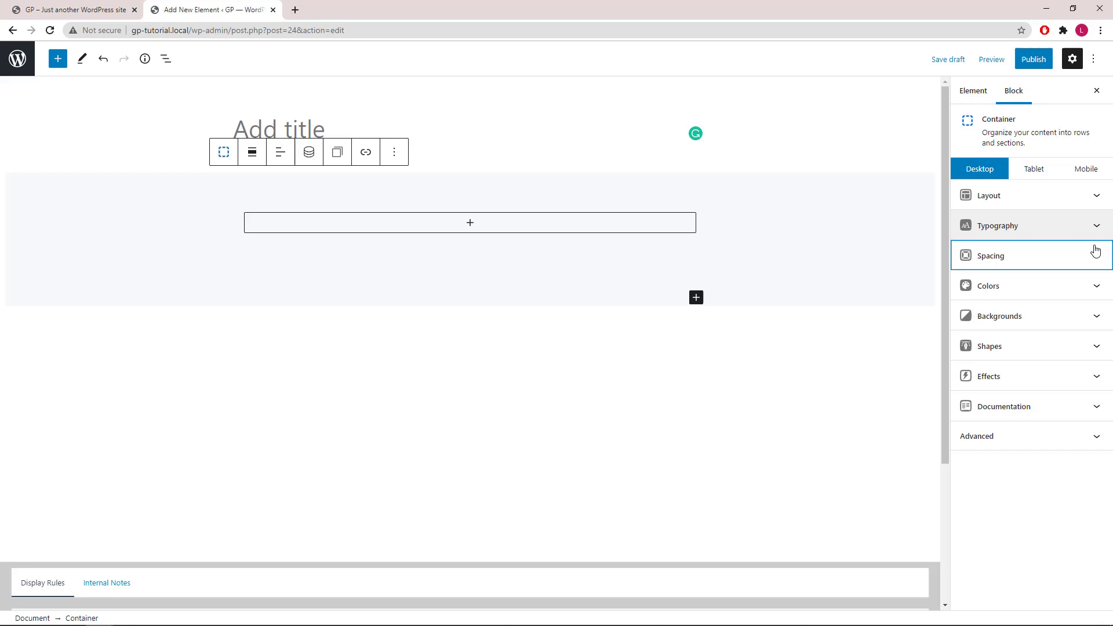
Set the container's background image to the three-cyclists photo from the Media Library.
left_click(309, 156)
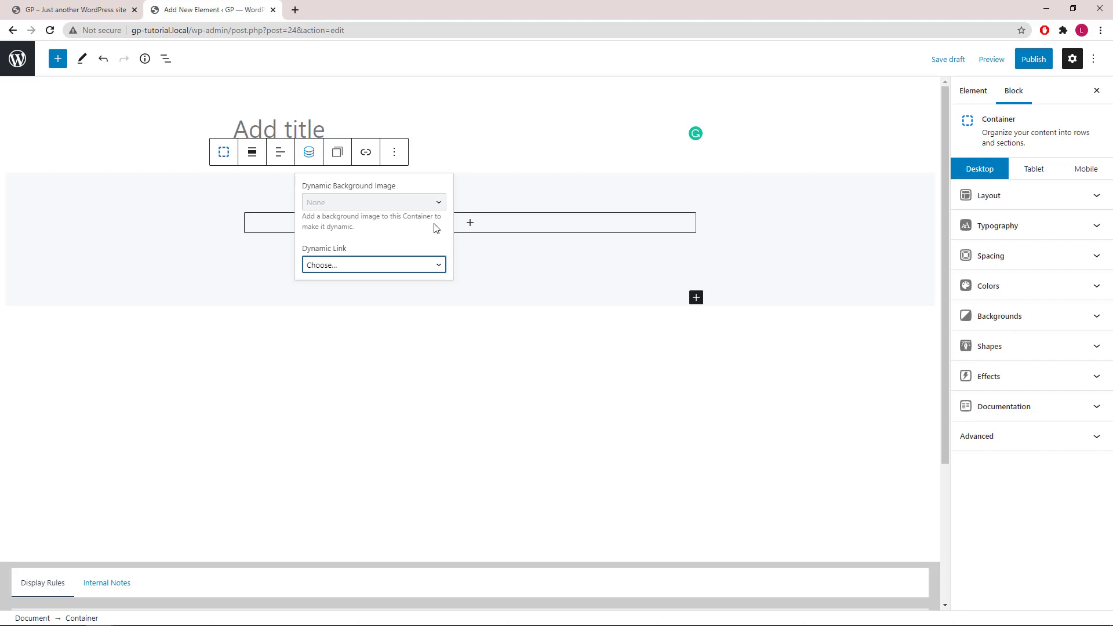
left_click(1098, 318)
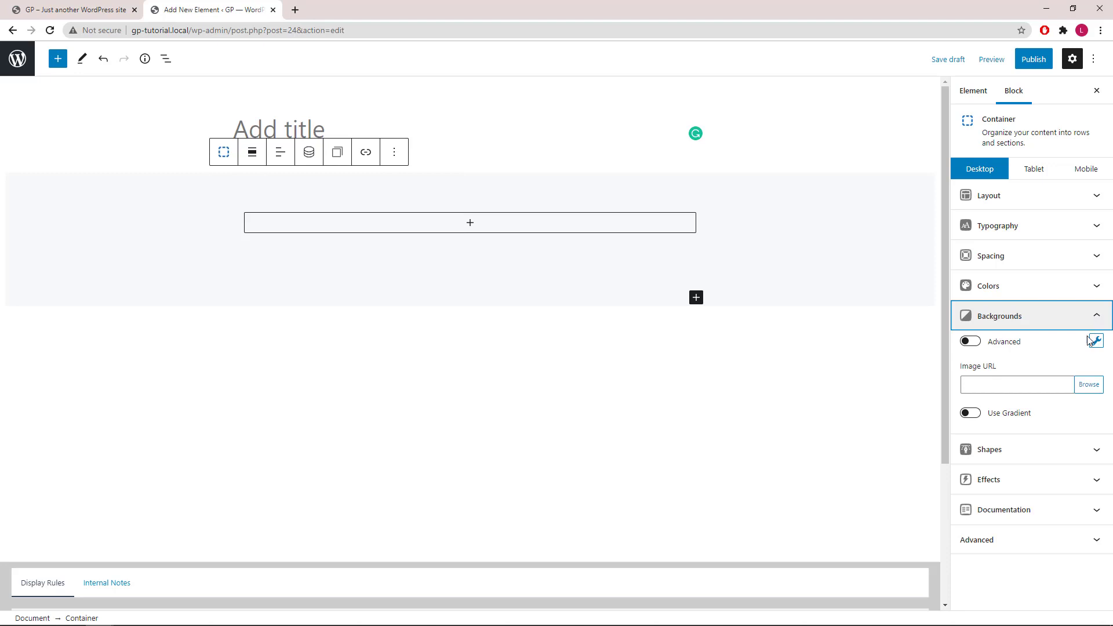
left_click(1088, 384)
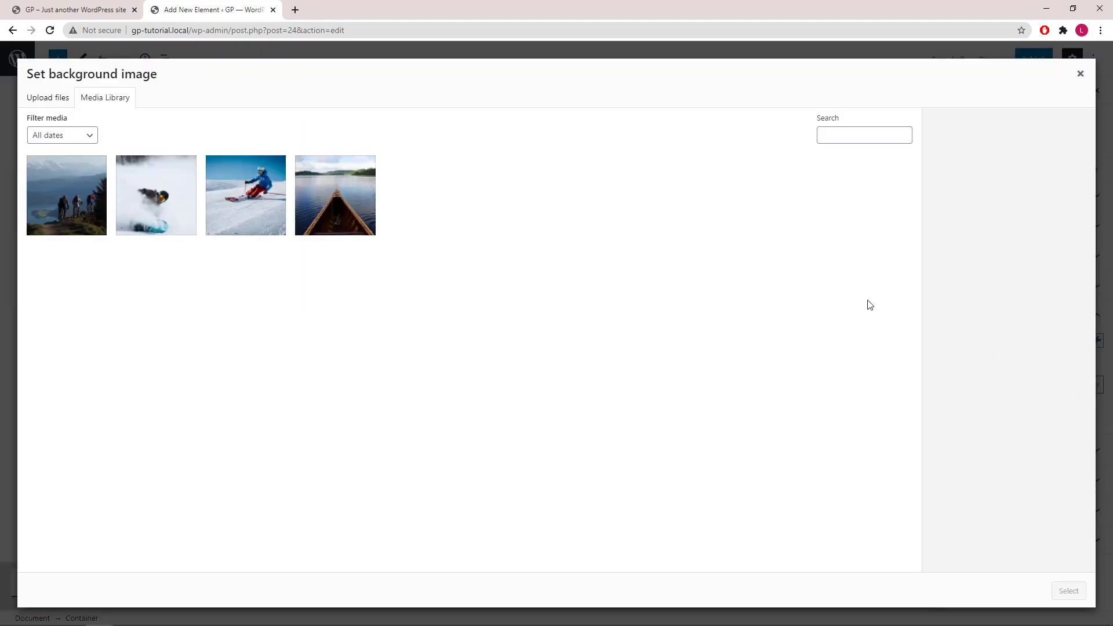
left_click(75, 217)
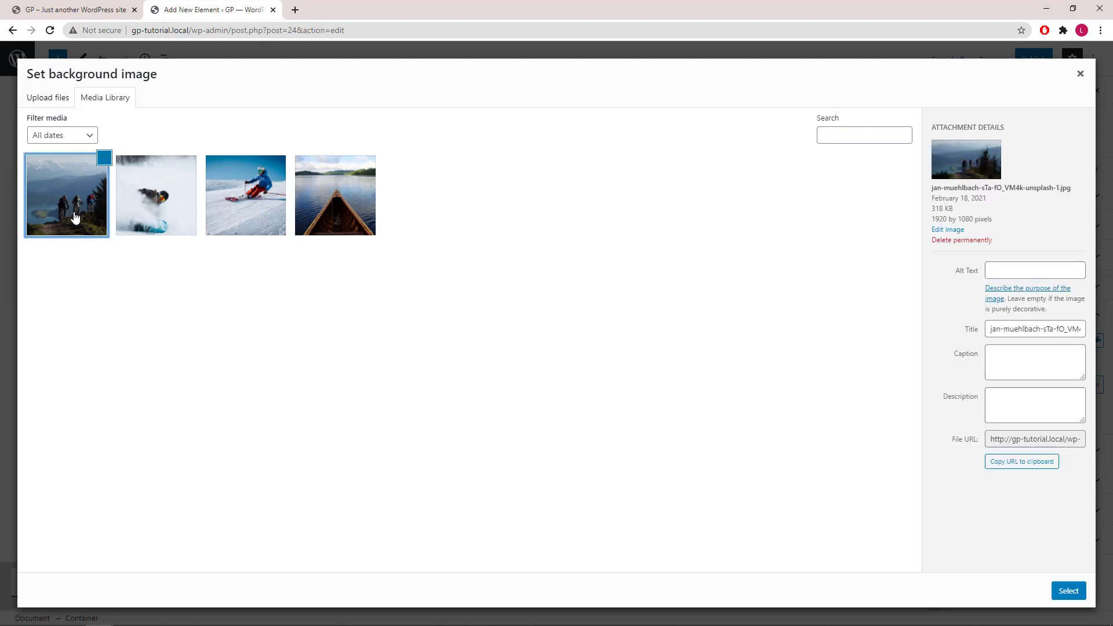
left_click(1067, 592)
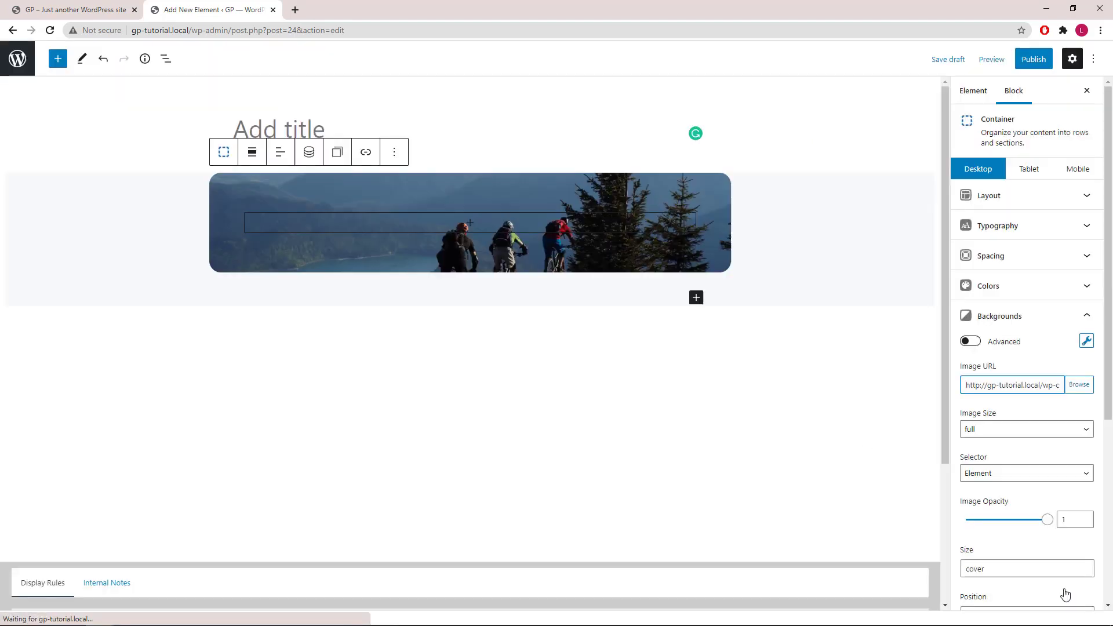
Set the Dynamic Background Image to Featured image, leaving Dynamic Link unset.
left_click(309, 154)
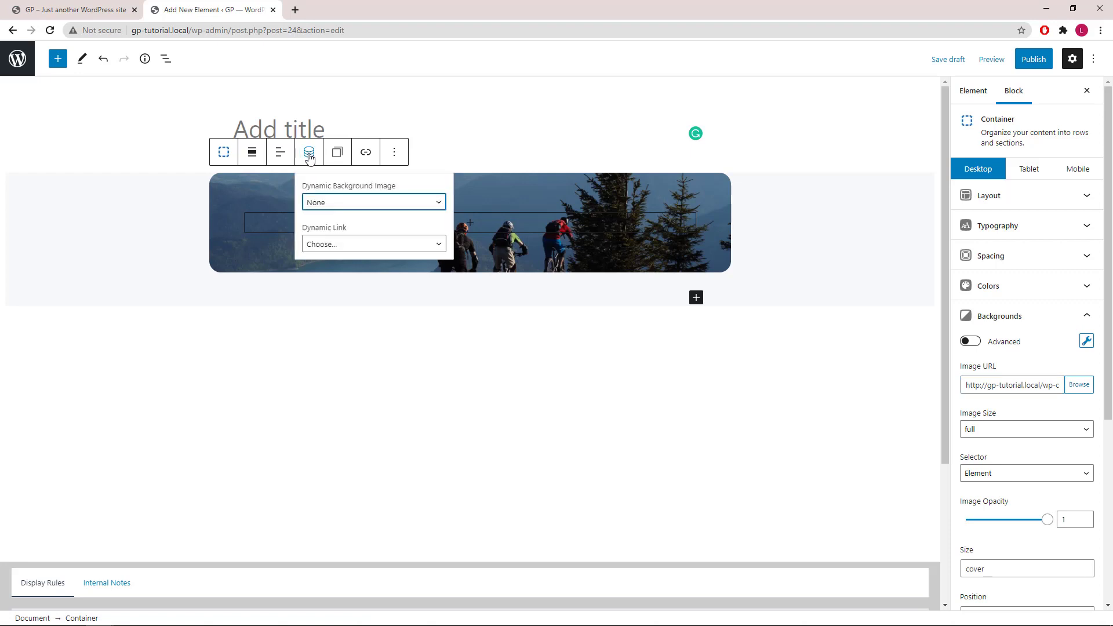
left_click(352, 204)
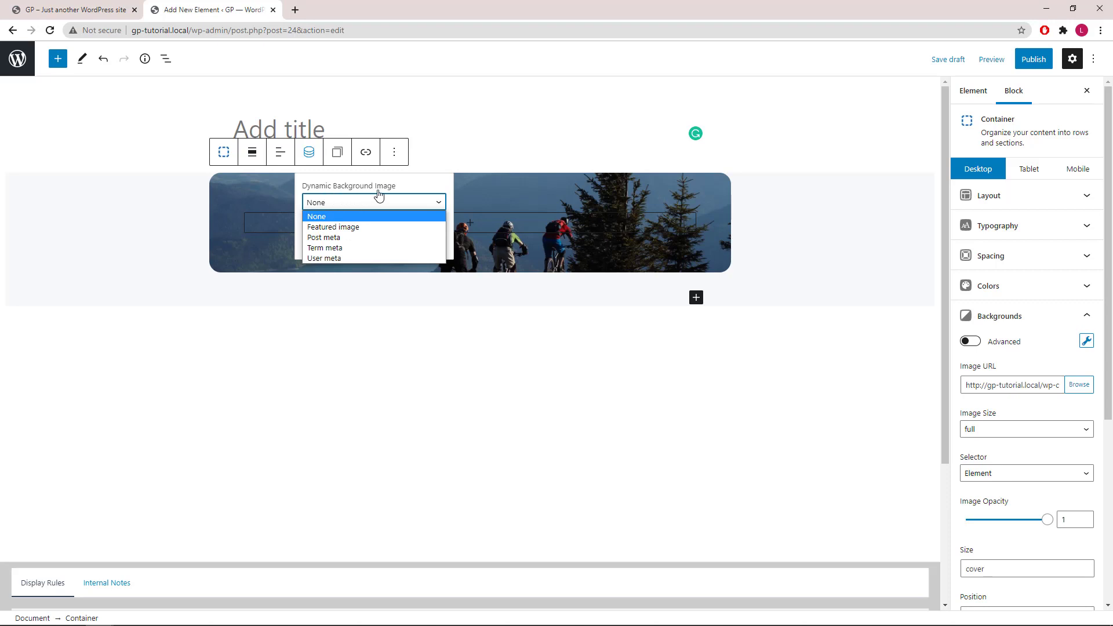
left_click(342, 230)
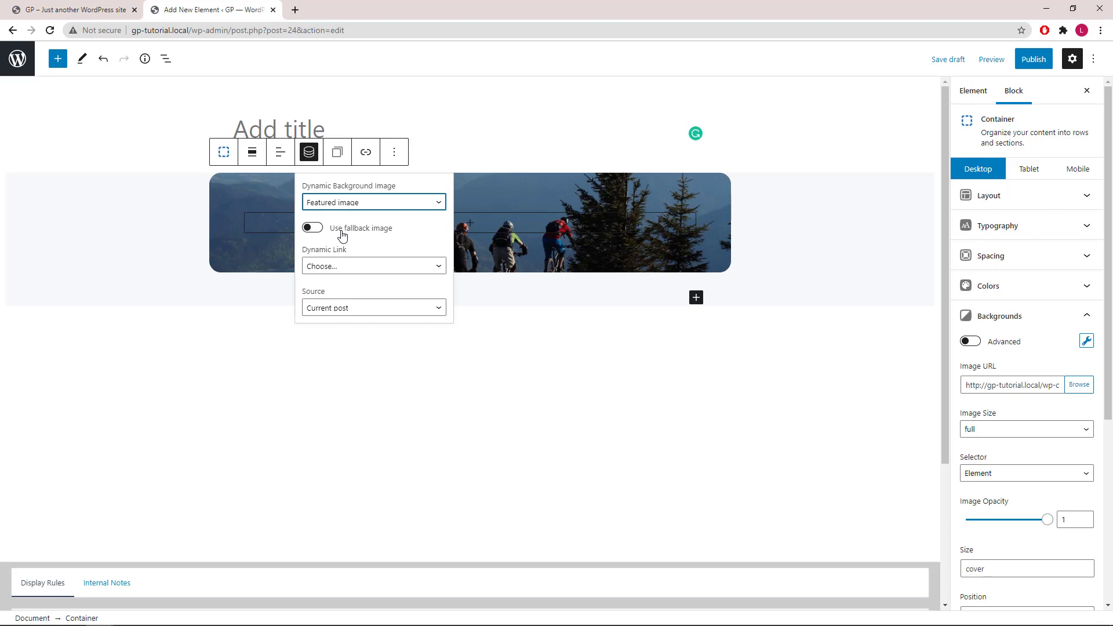
left_click(350, 267)
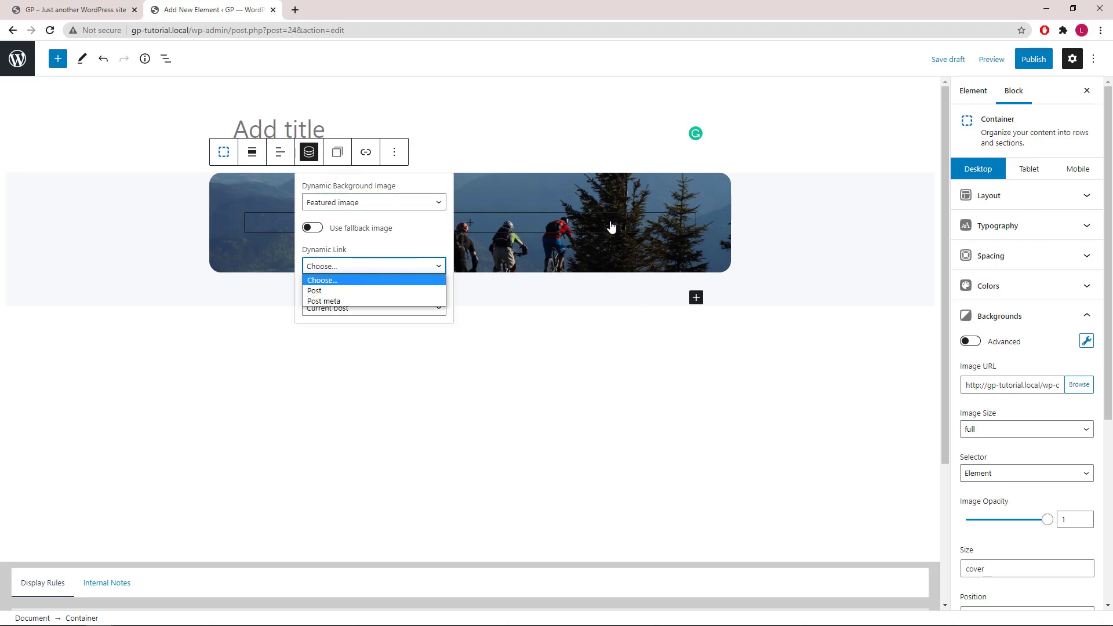
left_click(366, 282)
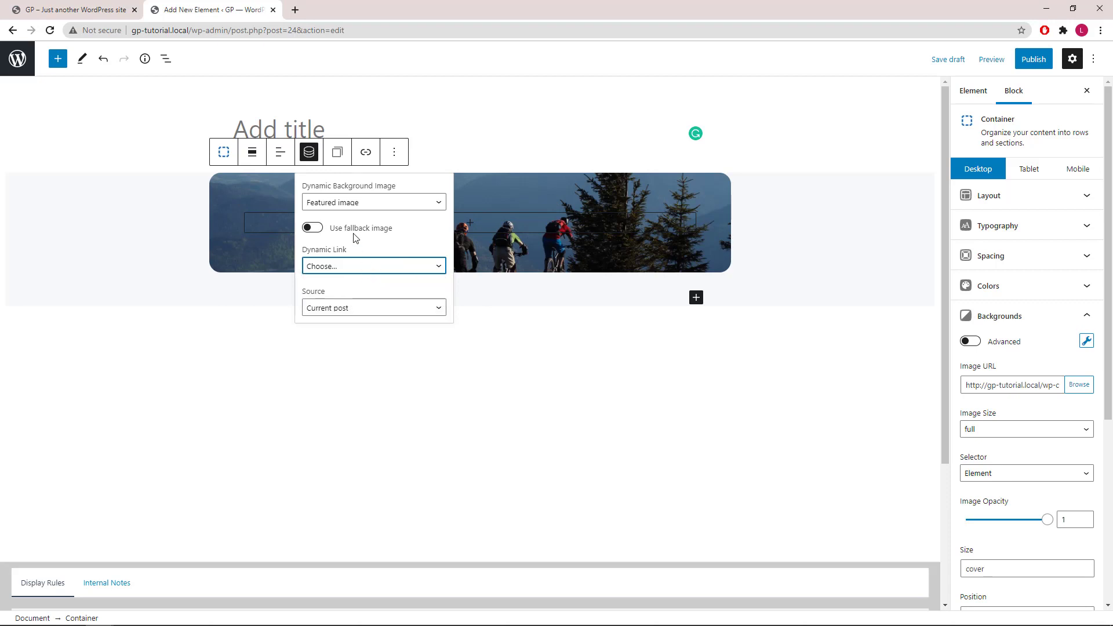
Give the container a black background colour from the presets.
left_click(309, 154)
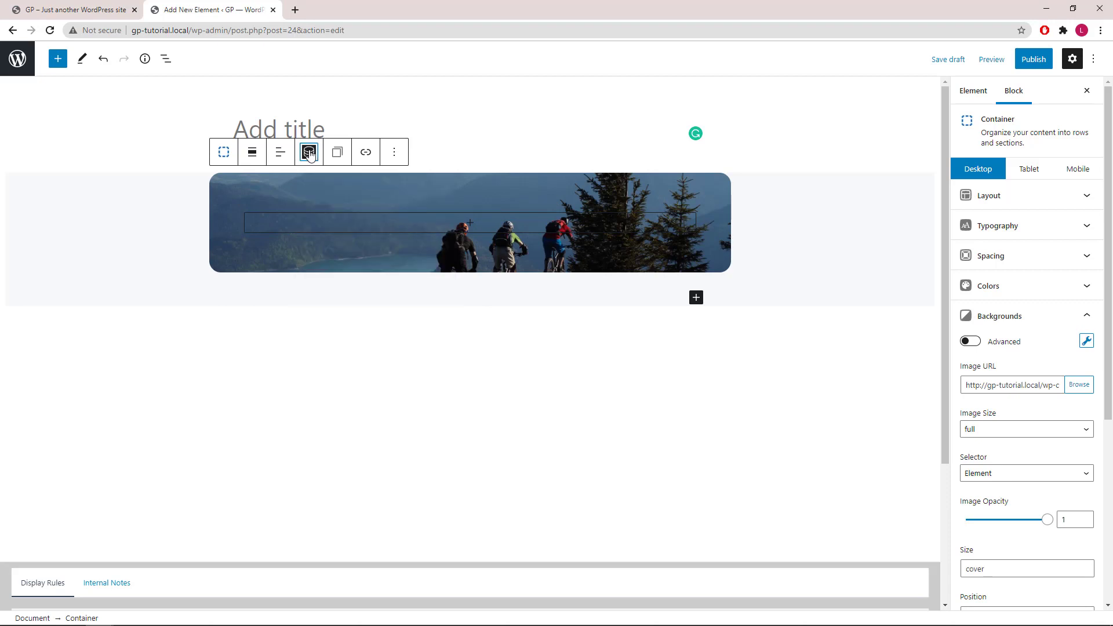
left_click(1088, 287)
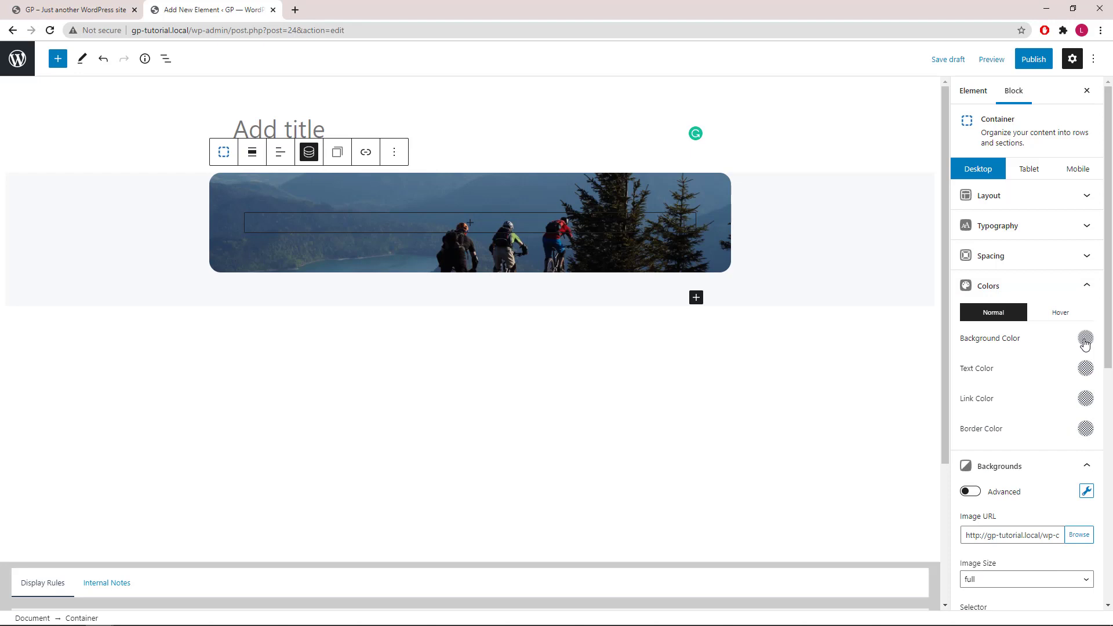
left_click(1085, 341)
left_click(952, 273)
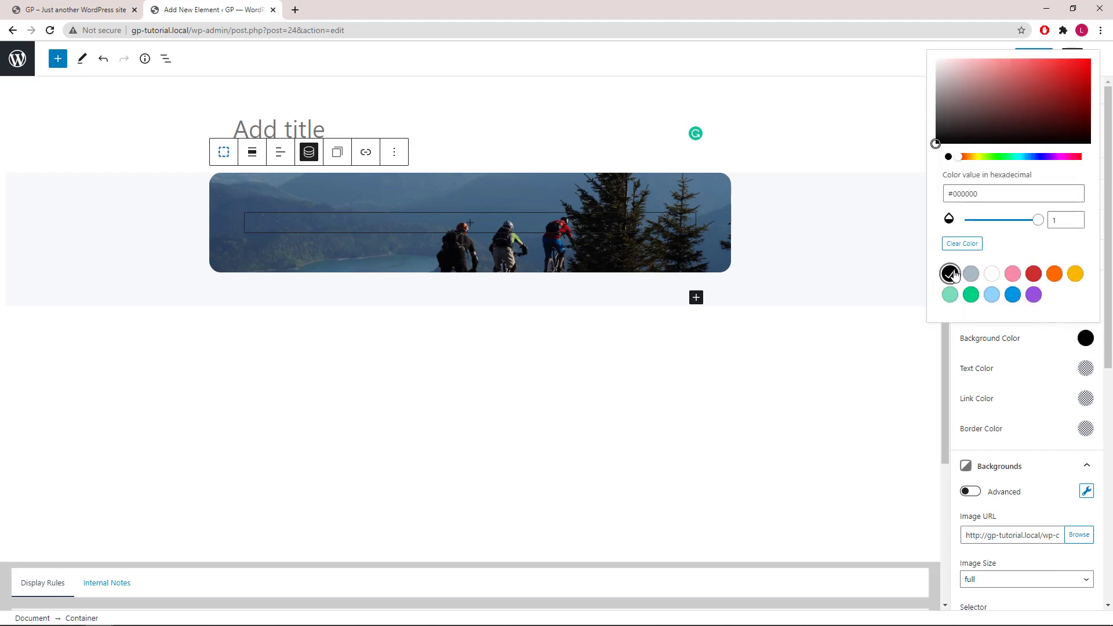
left_click(1086, 339)
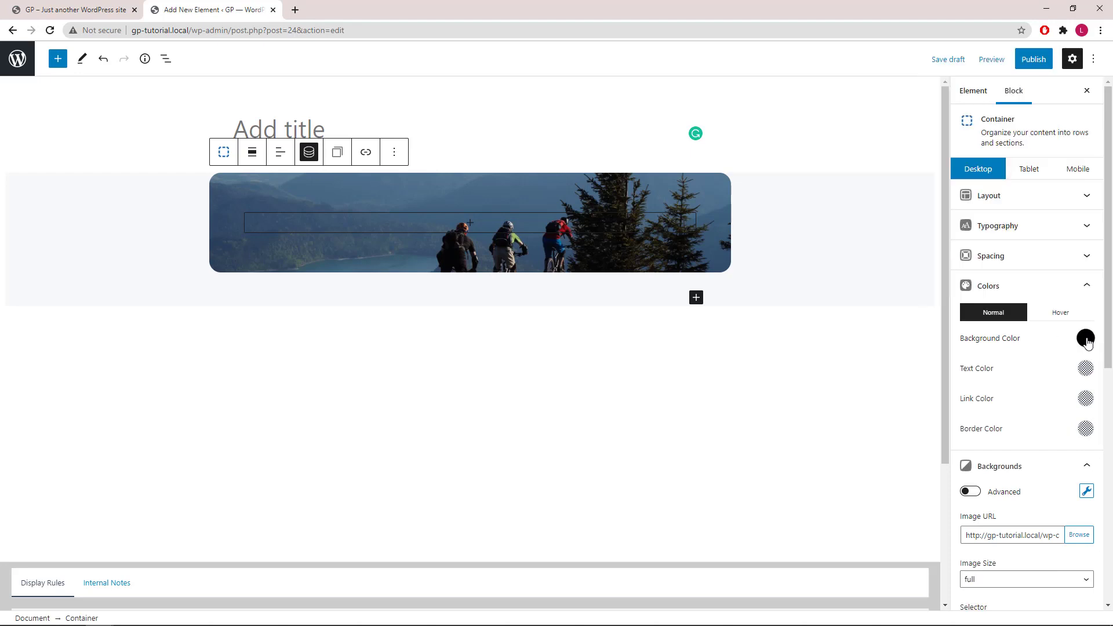
left_click(1088, 287)
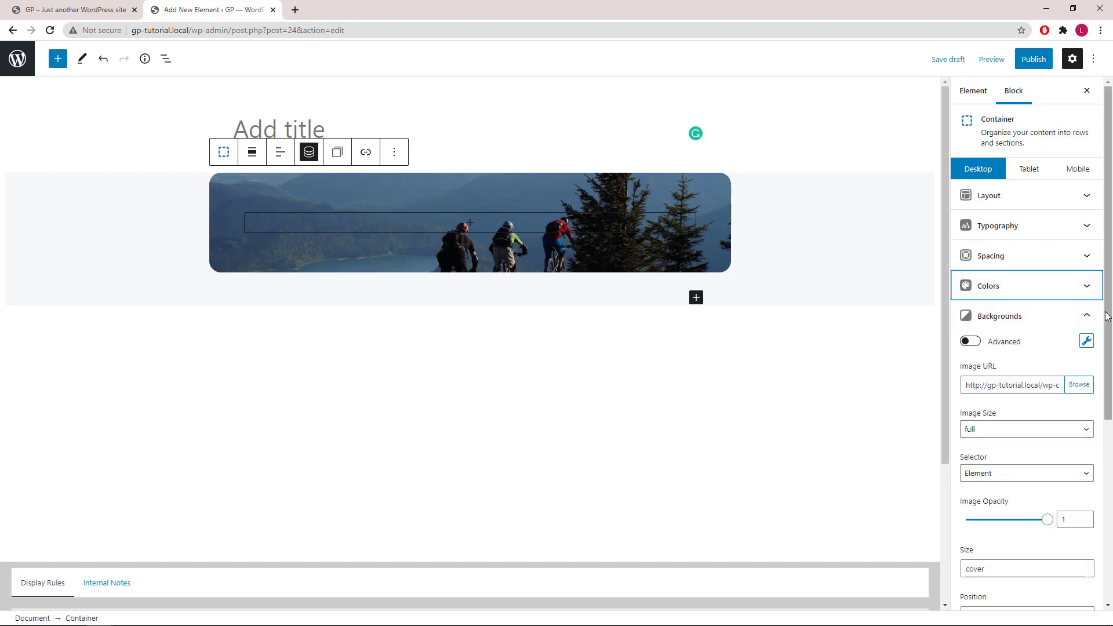
Lower the container's background image opacity to 0.6.
scroll(1090, 359, "down", 2)
left_click(1079, 416)
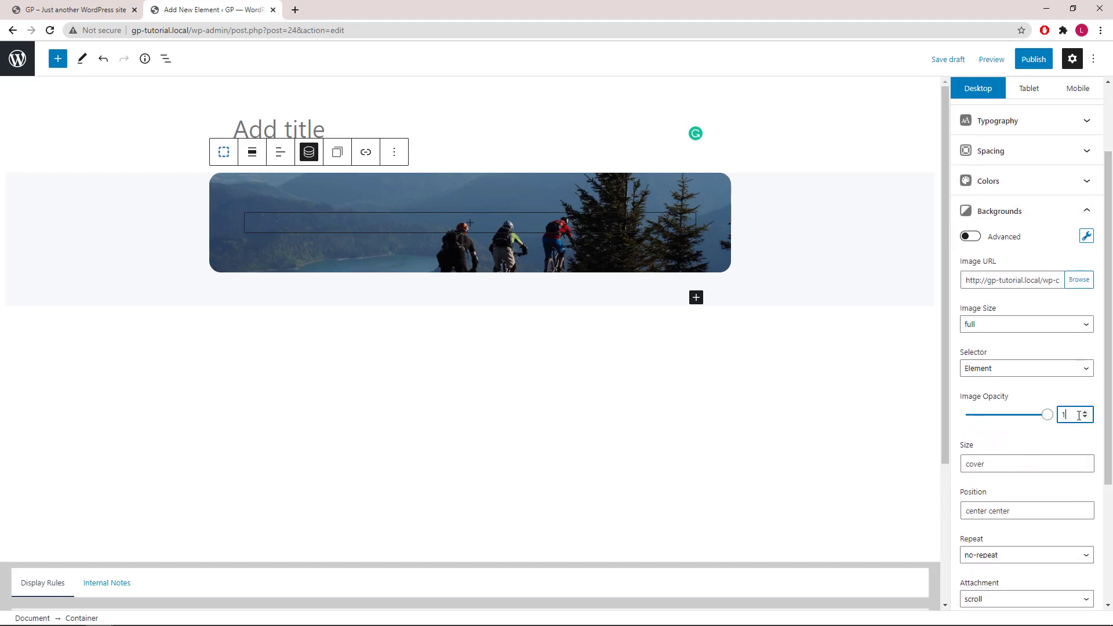
double_click(1067, 415)
type("0.6")
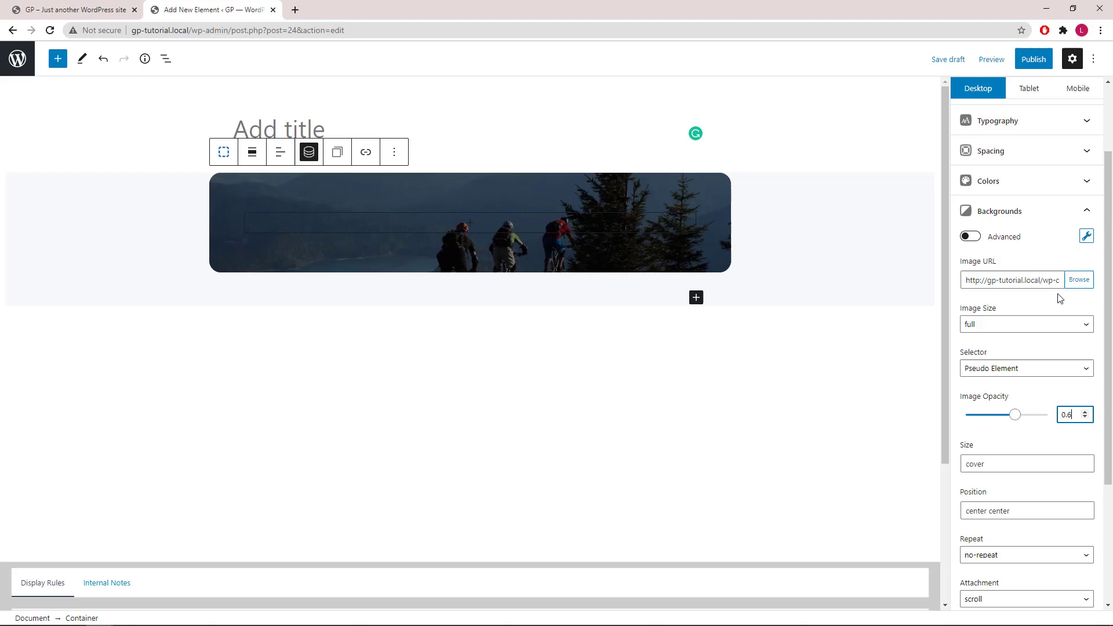
left_click(1086, 211)
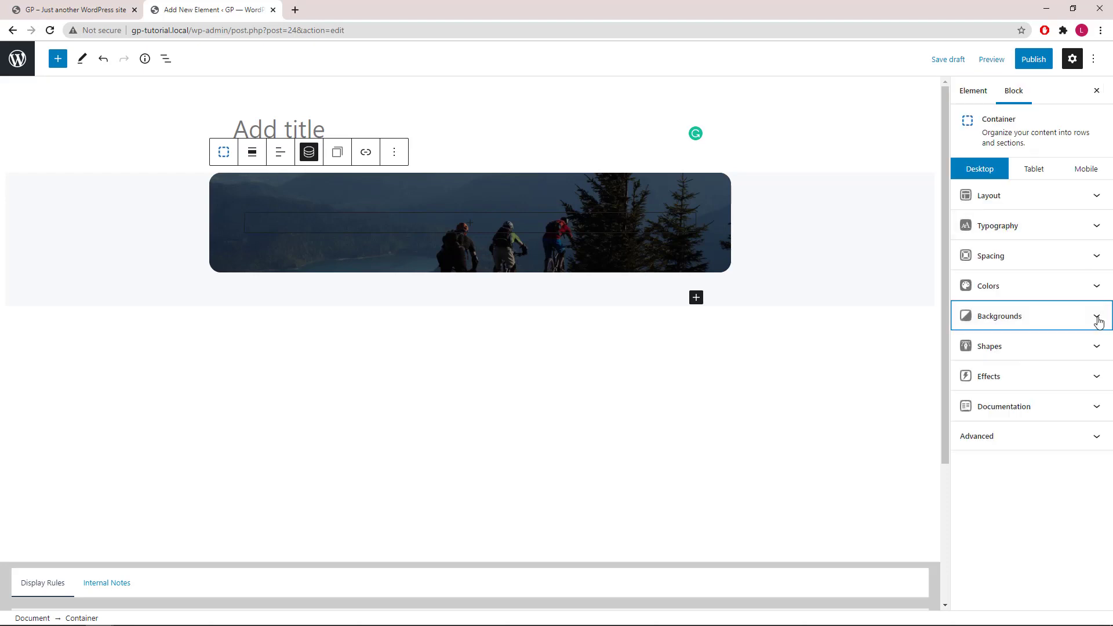
Insert a Grid with two equal columns inside the container.
left_click(470, 223)
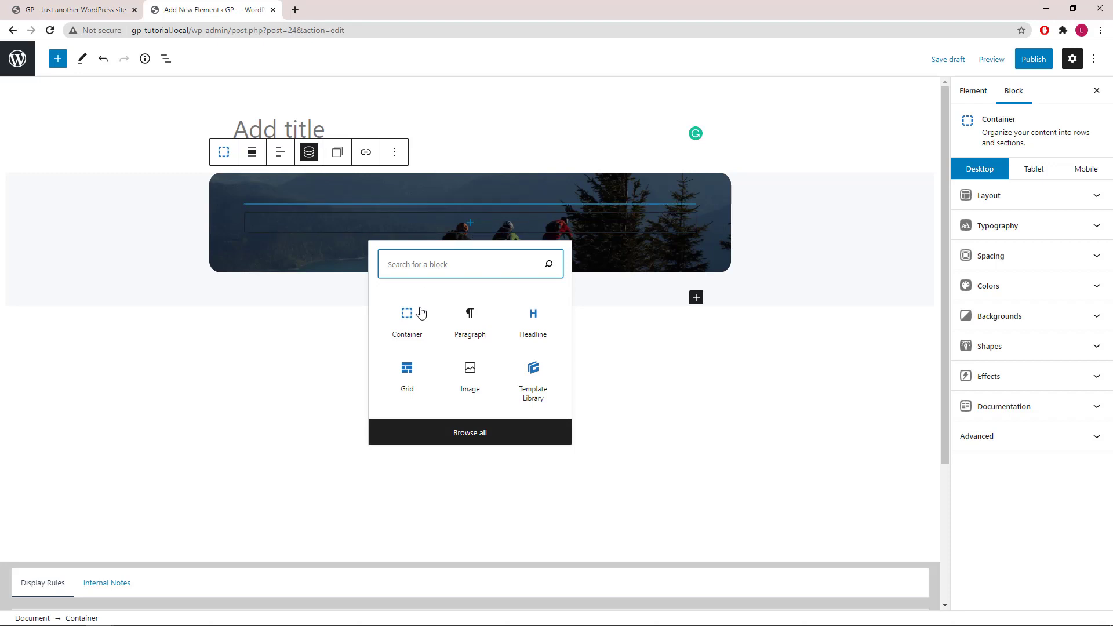
left_click(409, 378)
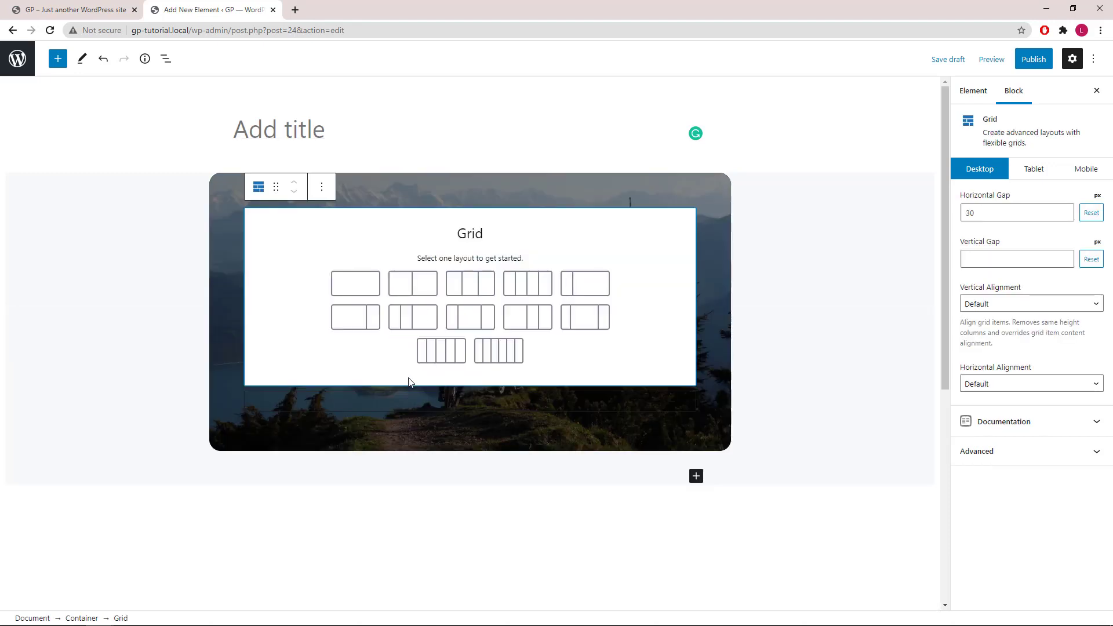
left_click(417, 290)
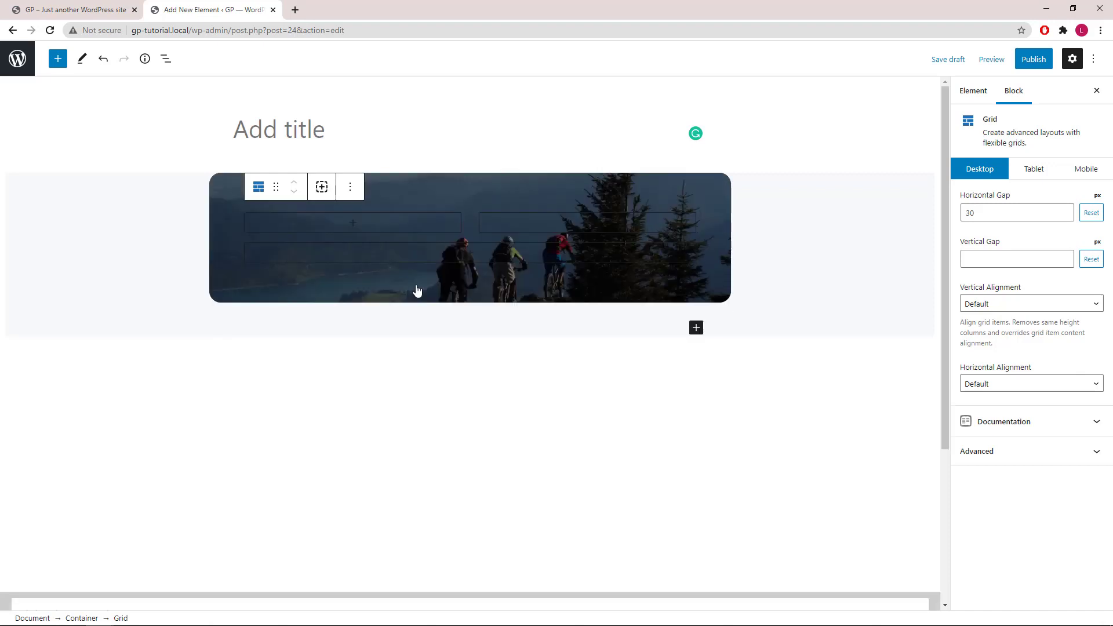
Insert a GenerateBlocks Buttons block into the first grid column.
left_click(354, 228)
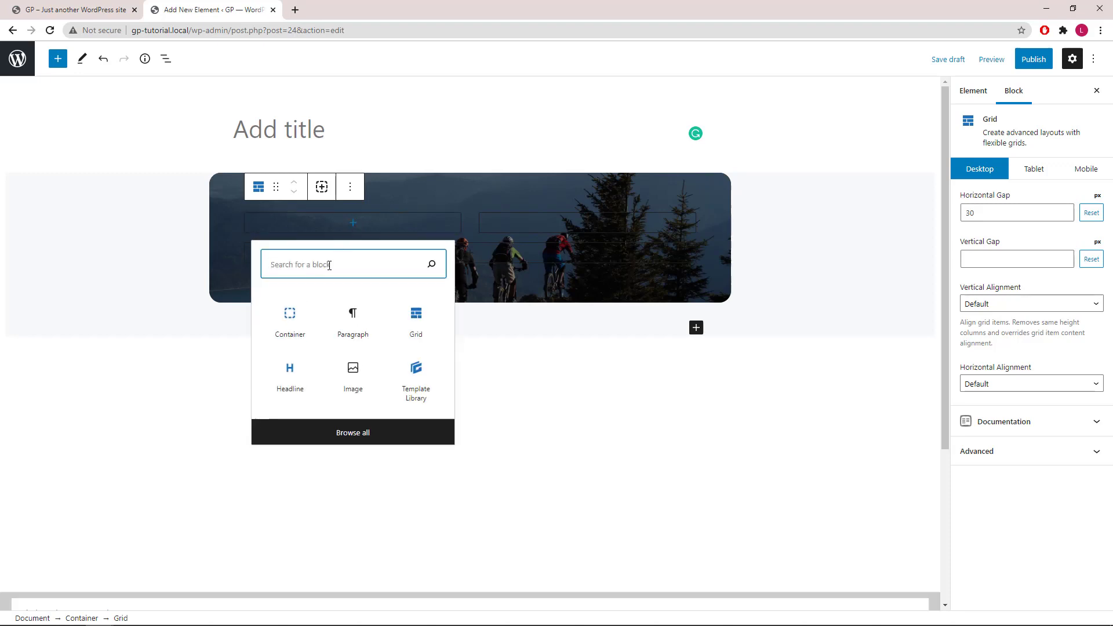
type("but")
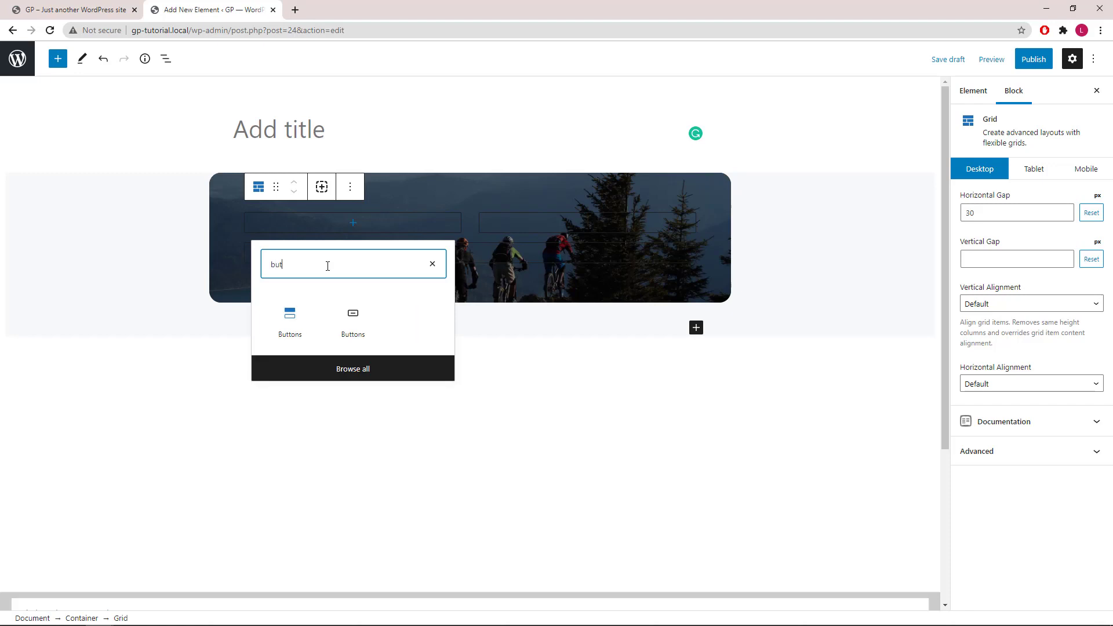
left_click(296, 327)
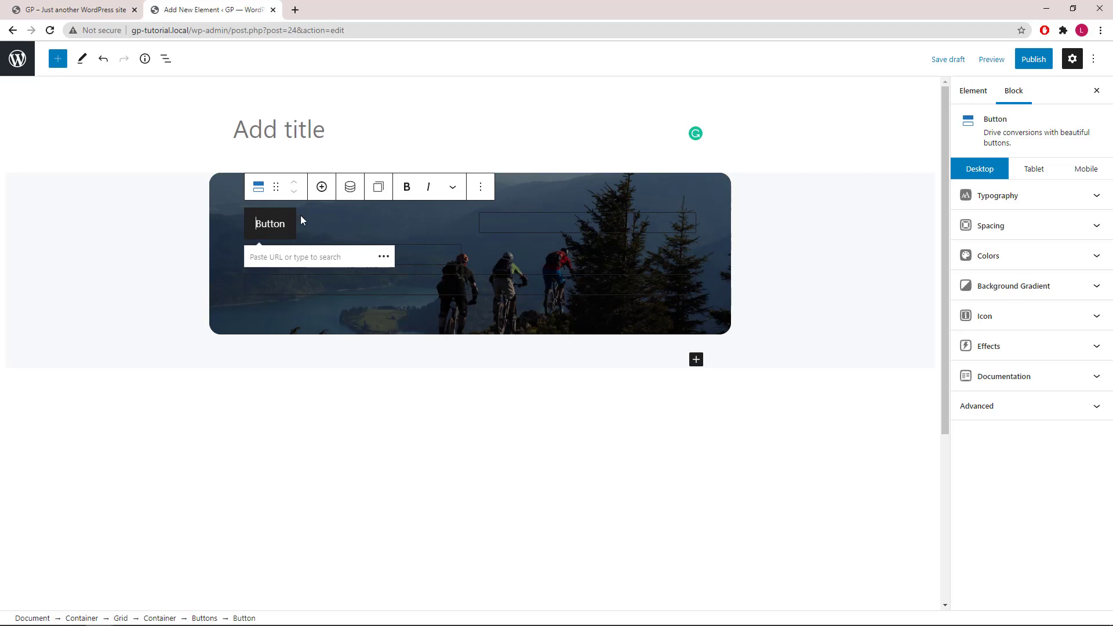
Set the button's dynamic text to List of terms from category, linked to Term archives.
left_click(350, 188)
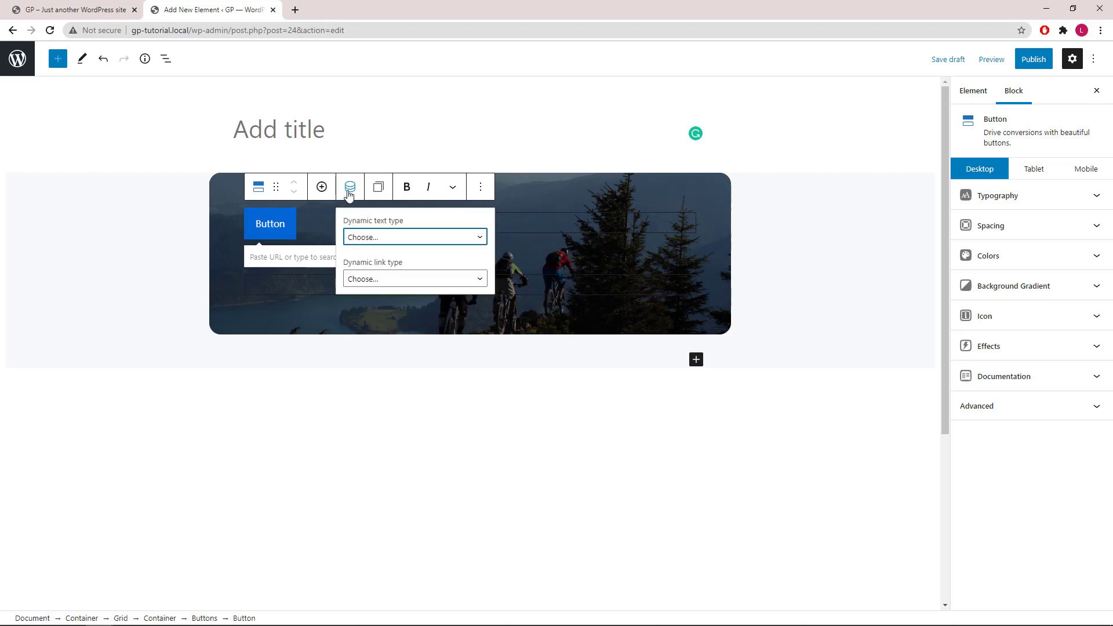
left_click(384, 242)
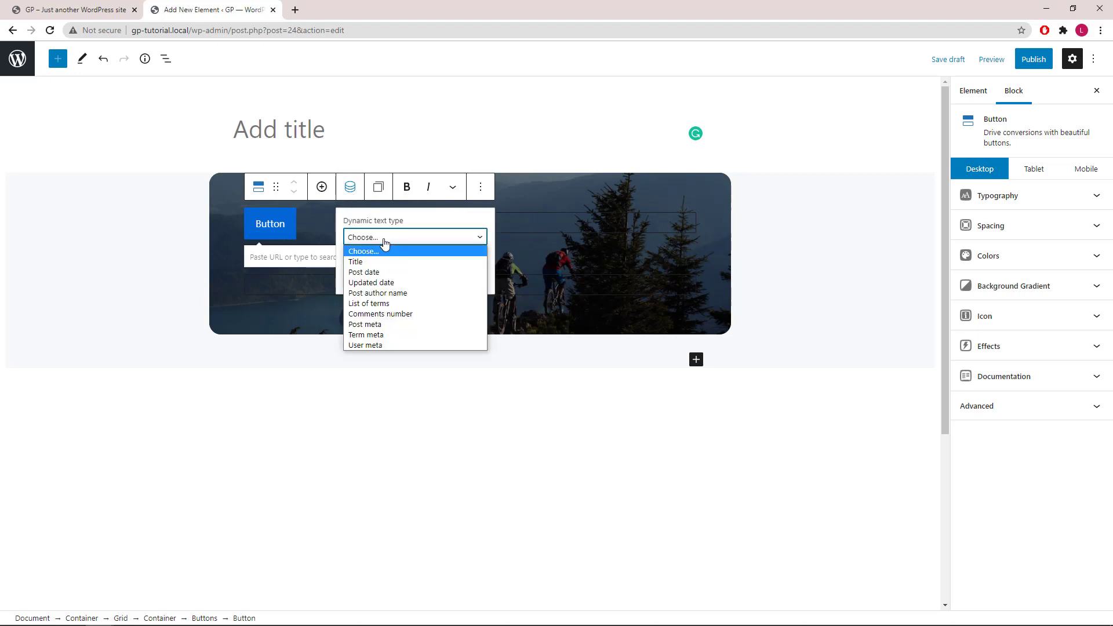
left_click(382, 306)
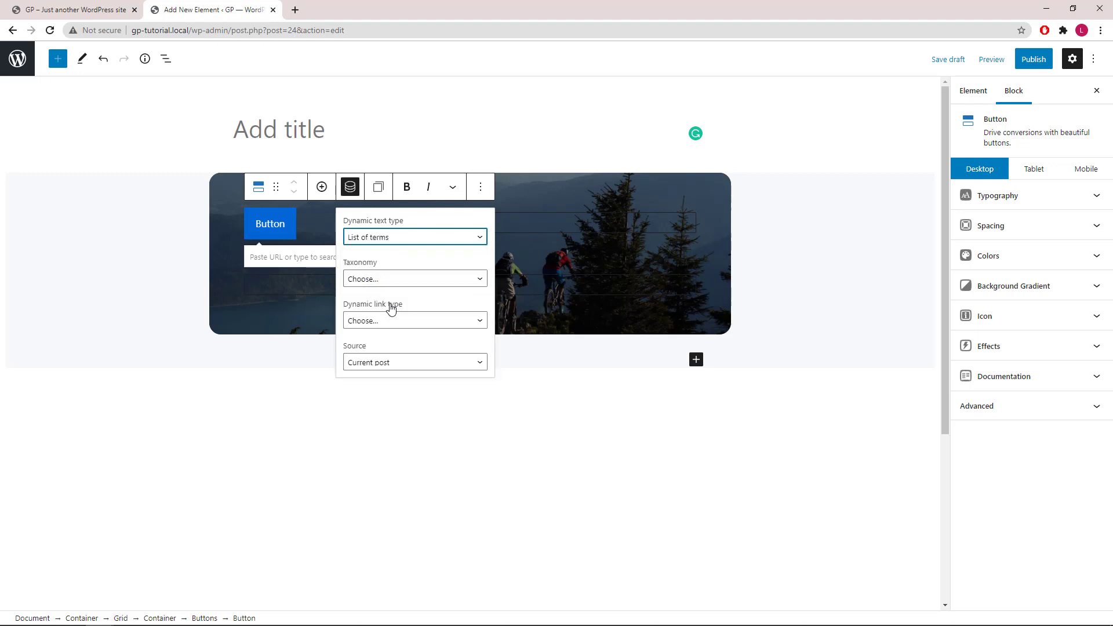
left_click(410, 285)
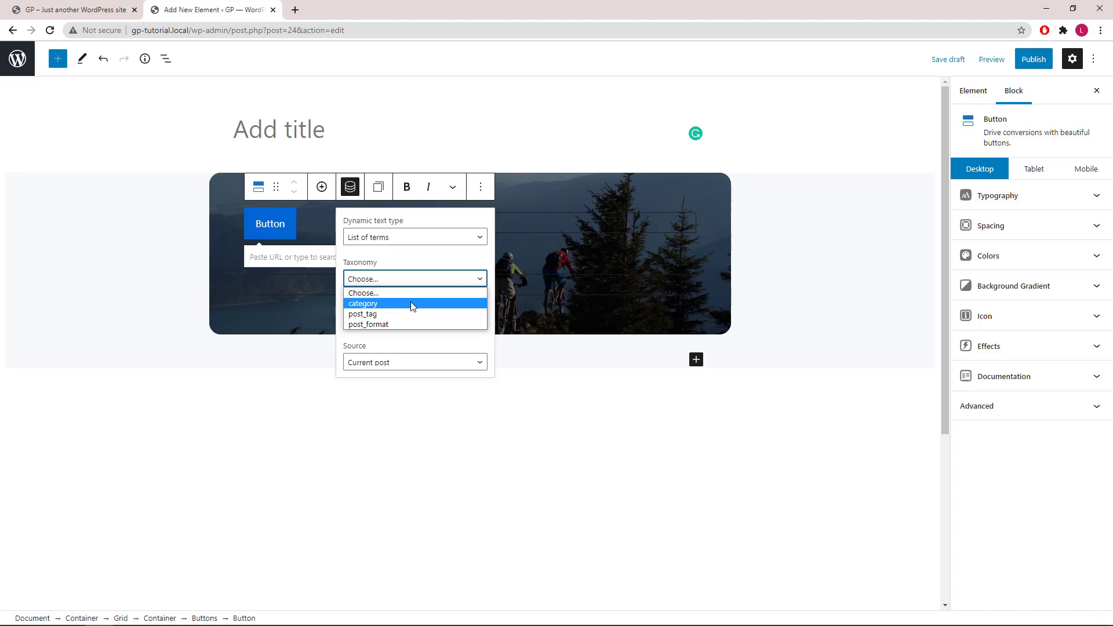
left_click(410, 303)
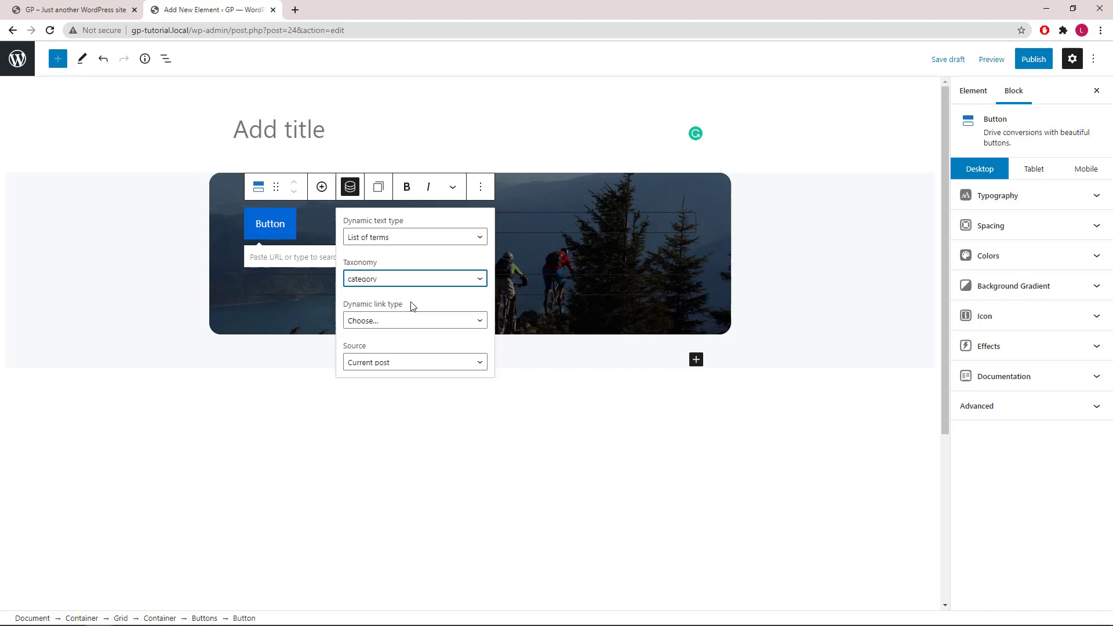
left_click(408, 321)
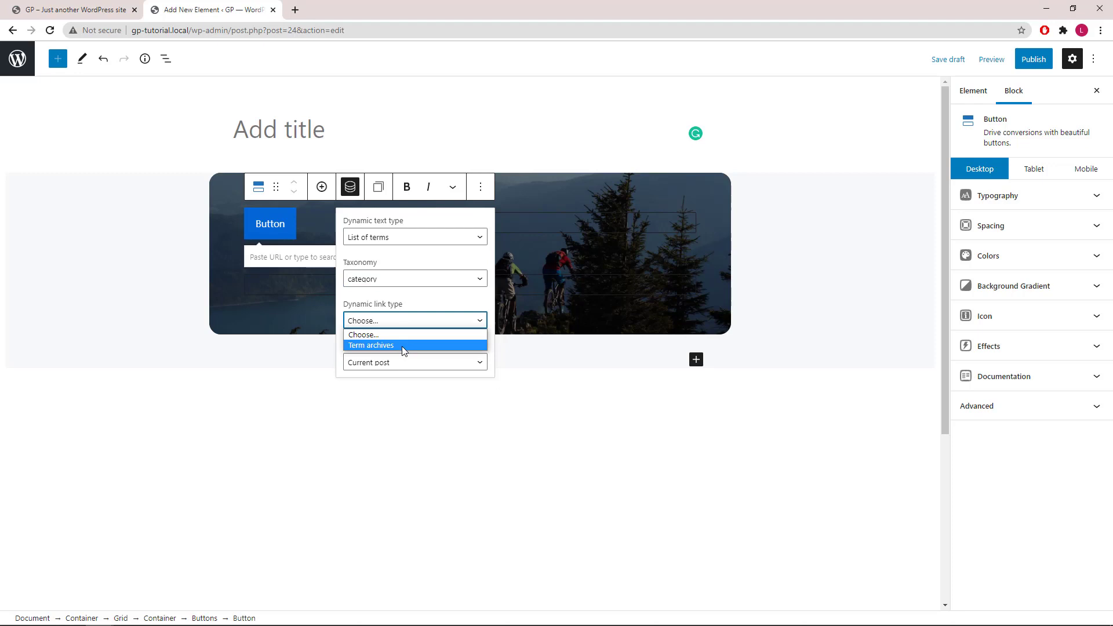
left_click(404, 346)
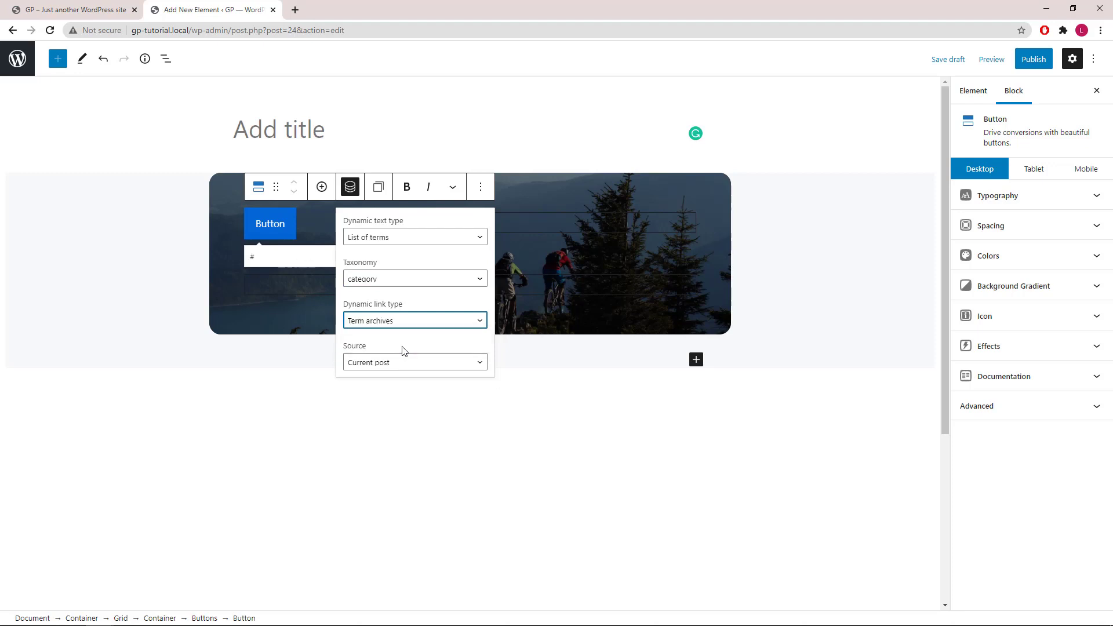
left_click(350, 188)
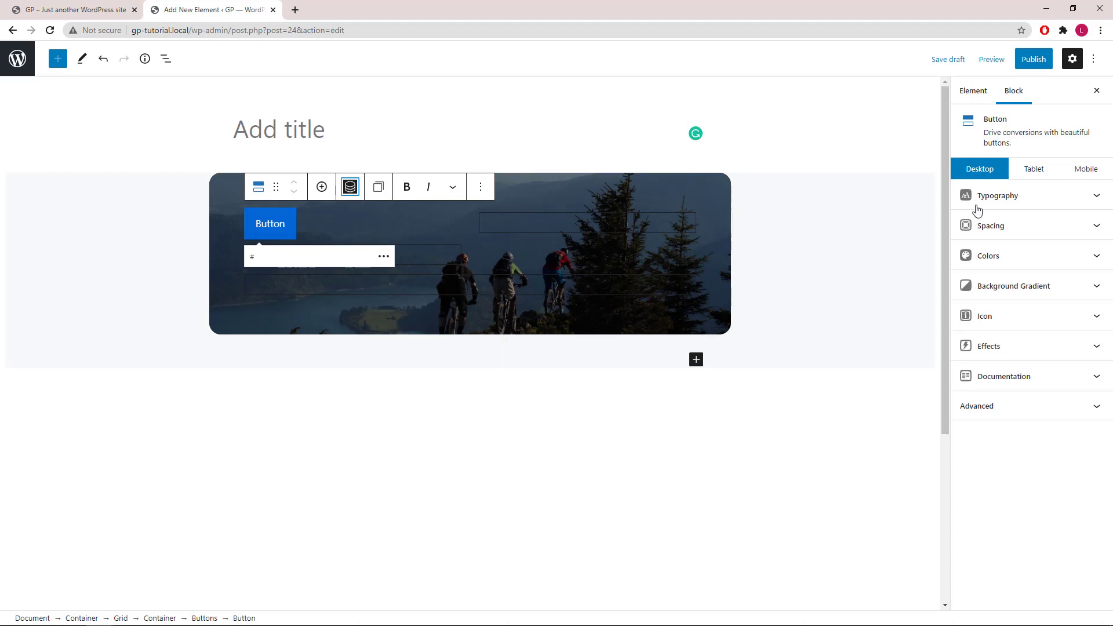
Enable advanced typography on the Button and set its font size to 13.
left_click(1098, 200)
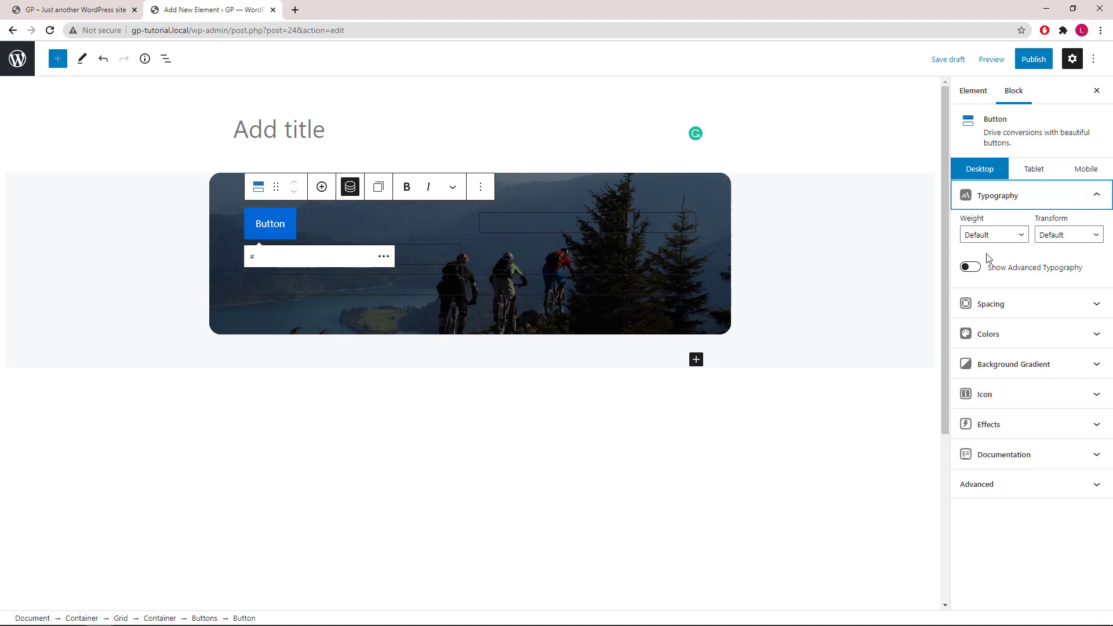
left_click(977, 269)
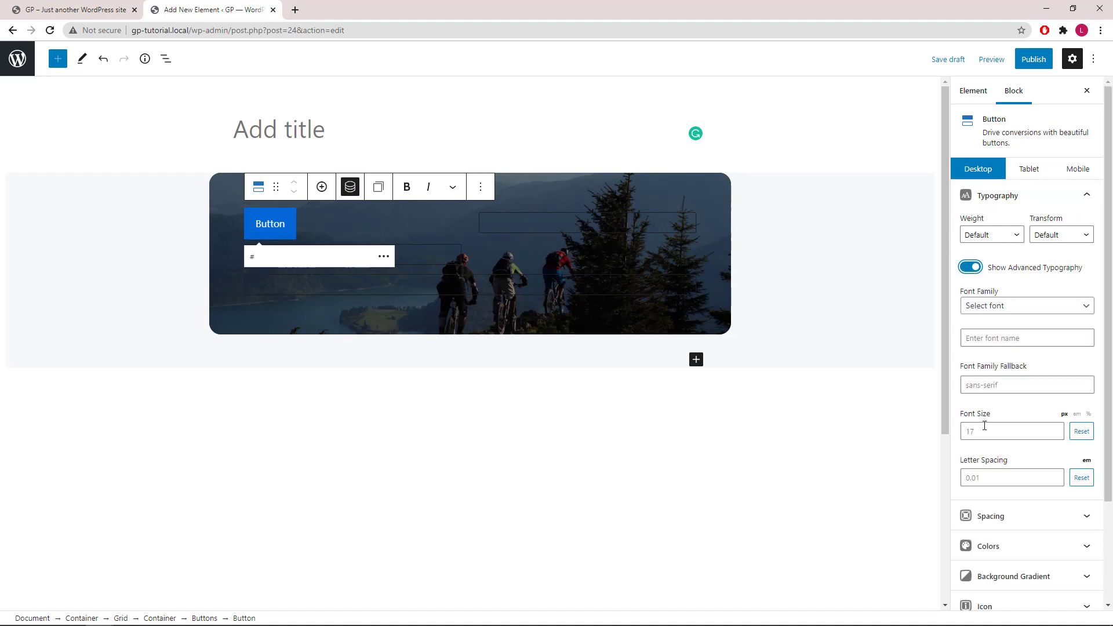
left_click(982, 430)
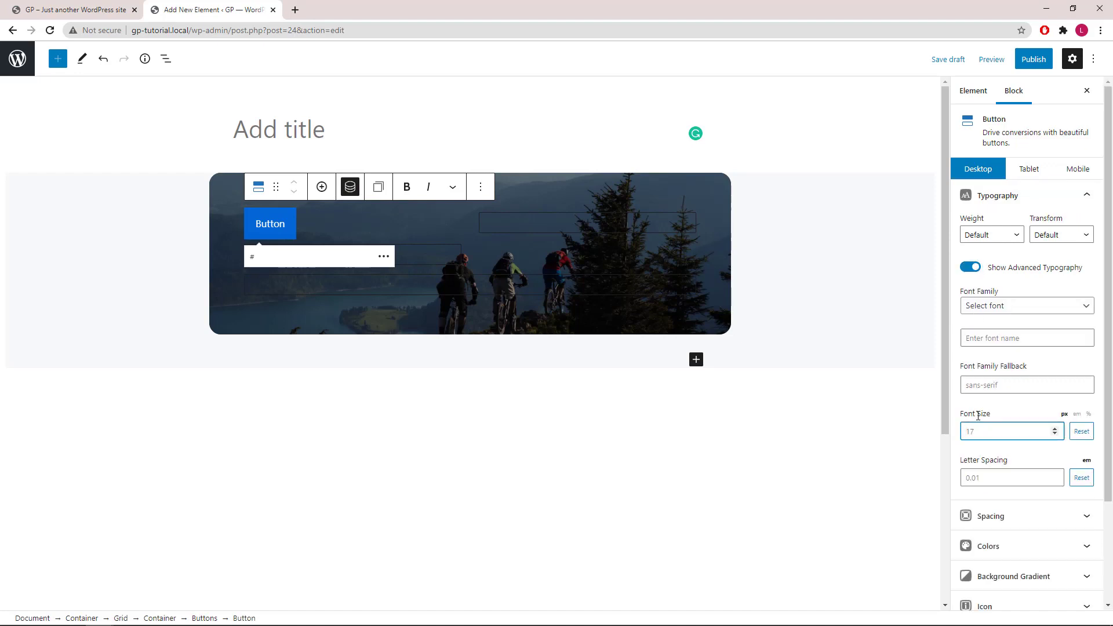
type("13")
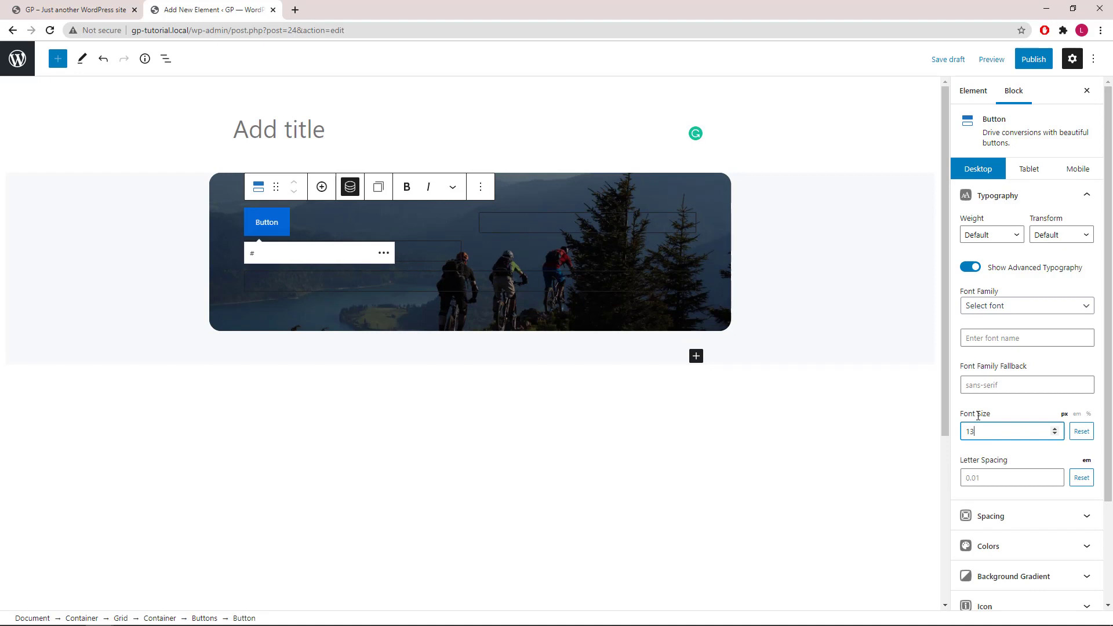
left_click(1089, 200)
Set the button's padding to 3/7/3/7.
left_click(1098, 229)
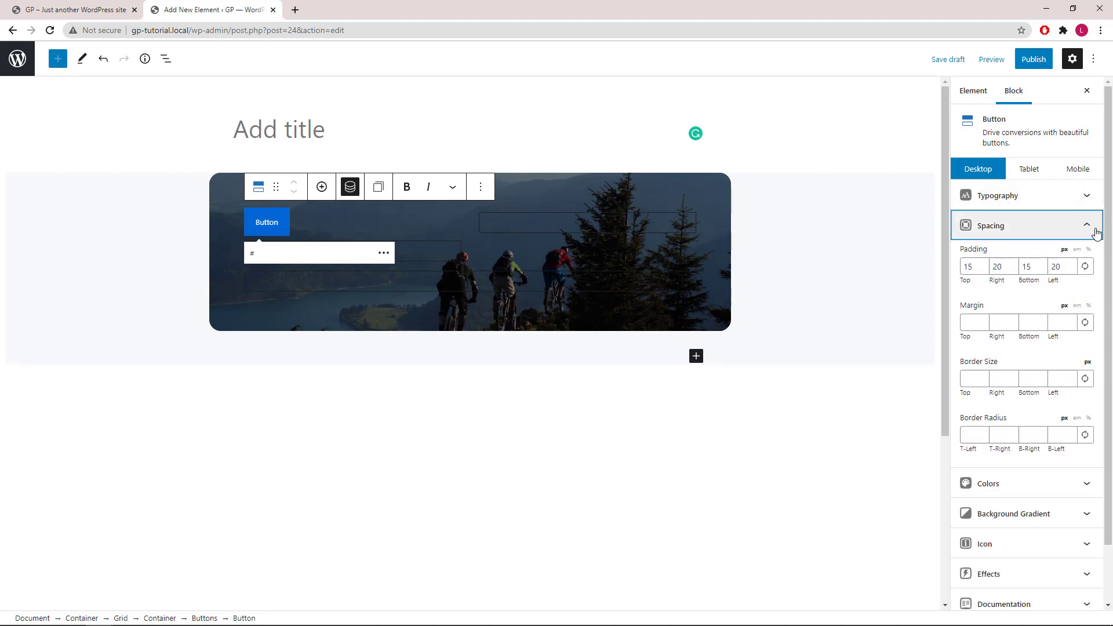
double_click(969, 265)
type("3")
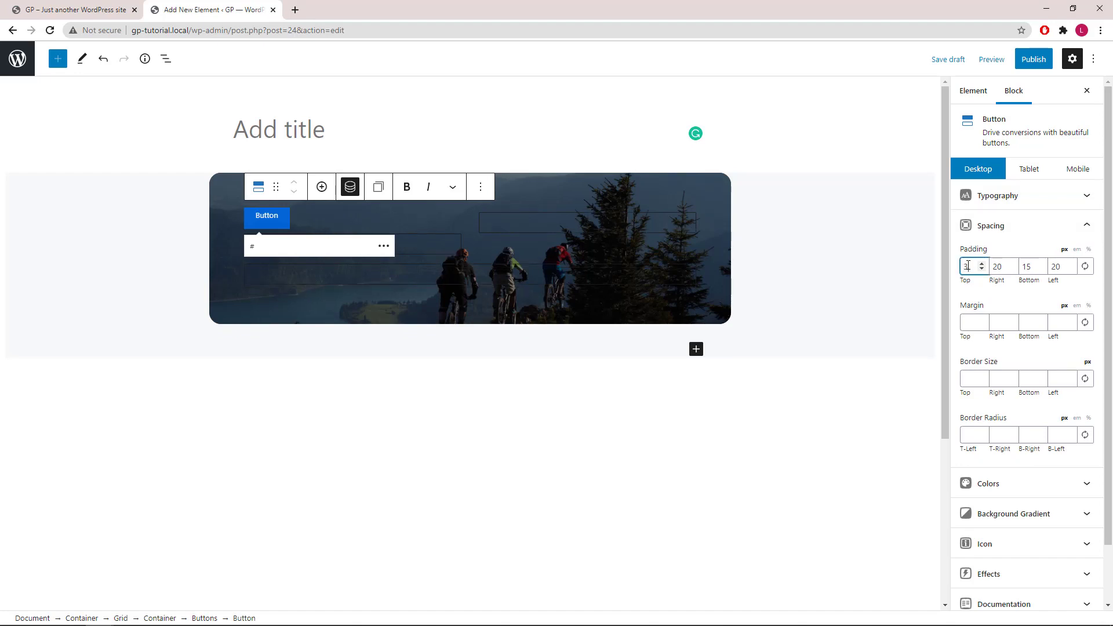
key("Tab")
type("7")
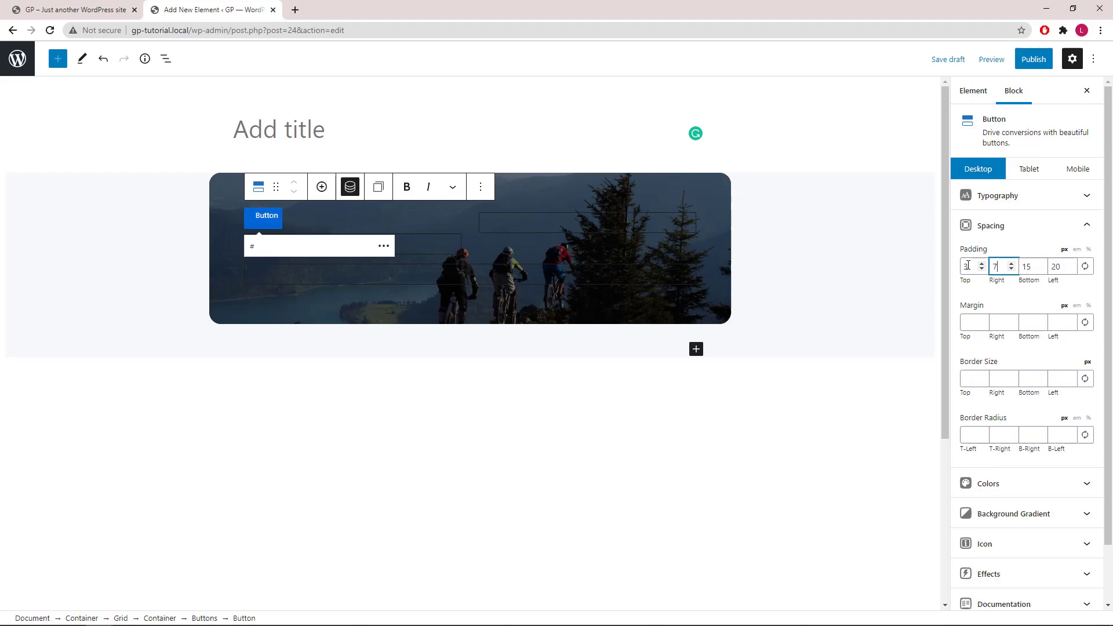
key("Tab")
type("3")
key("Tab")
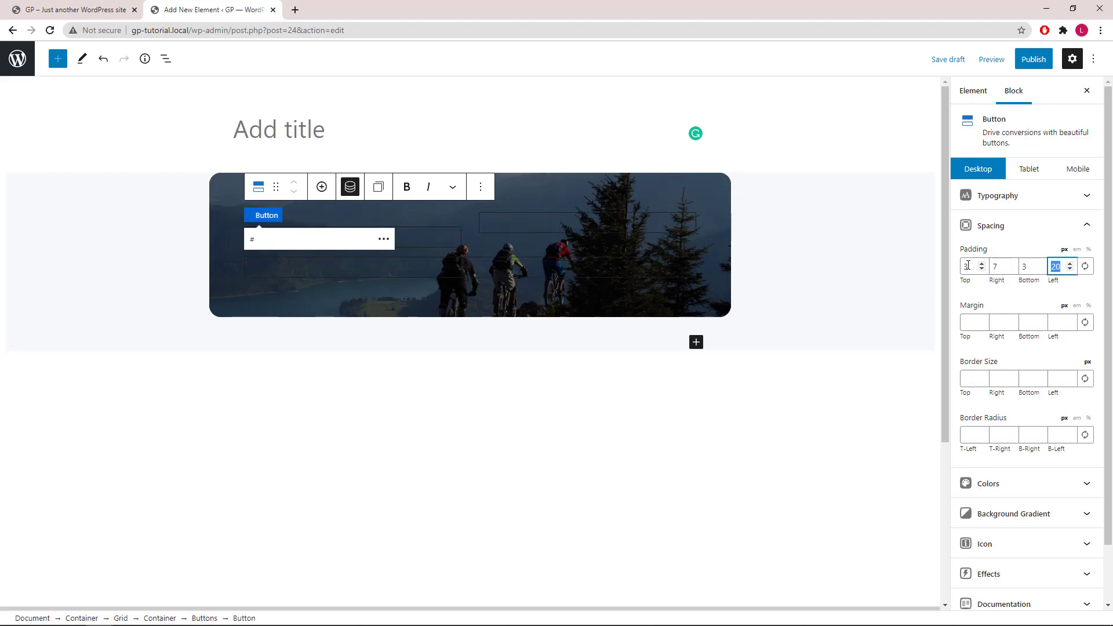
type("7")
Give the button a 7 px right margin, a 1 px border on every side and 3 px corner radius.
left_click(994, 318)
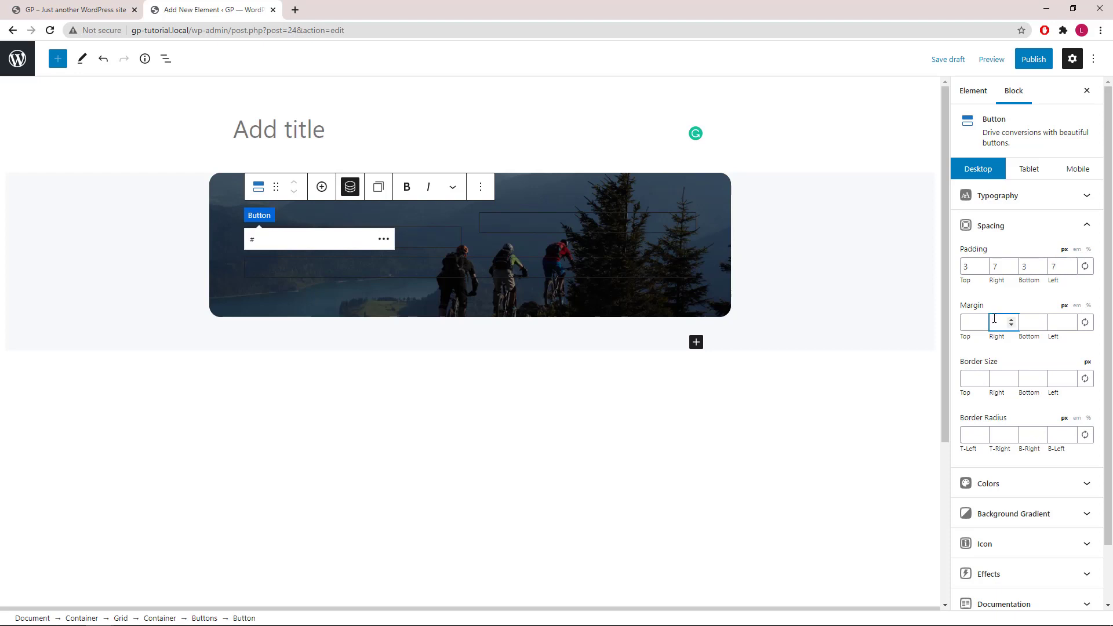
type("7")
left_click(970, 381)
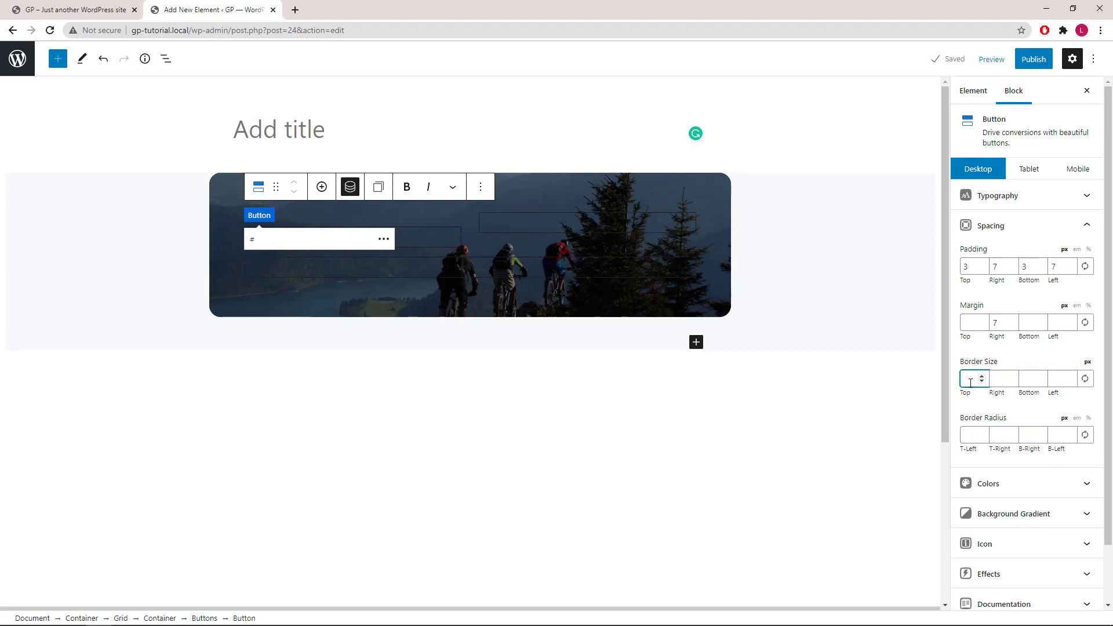
type("0")
left_click(1085, 379)
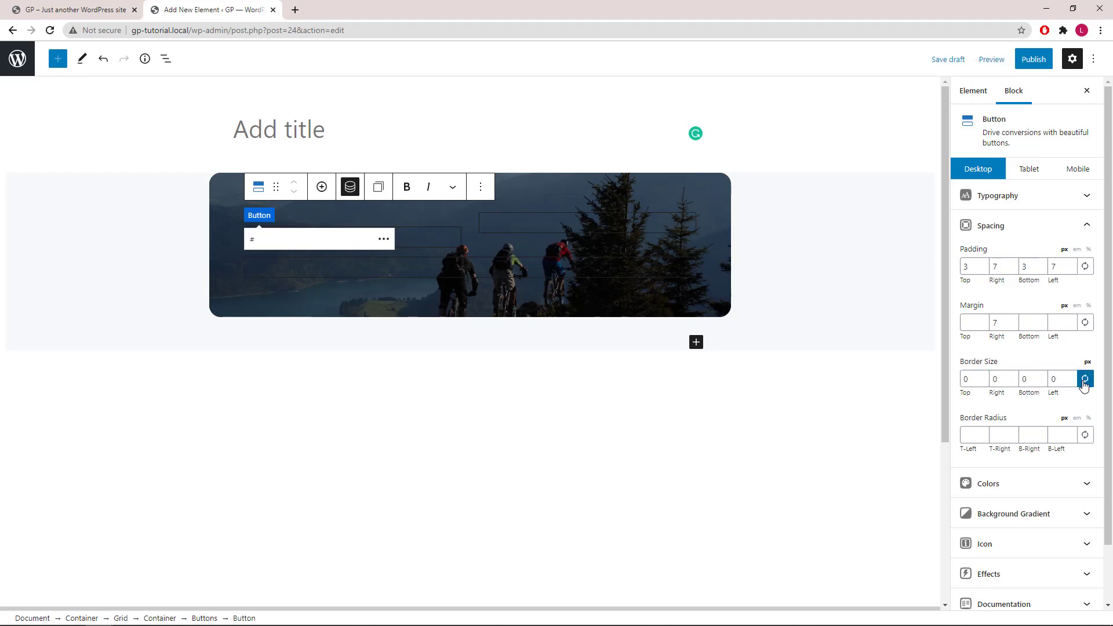
left_click(1040, 377)
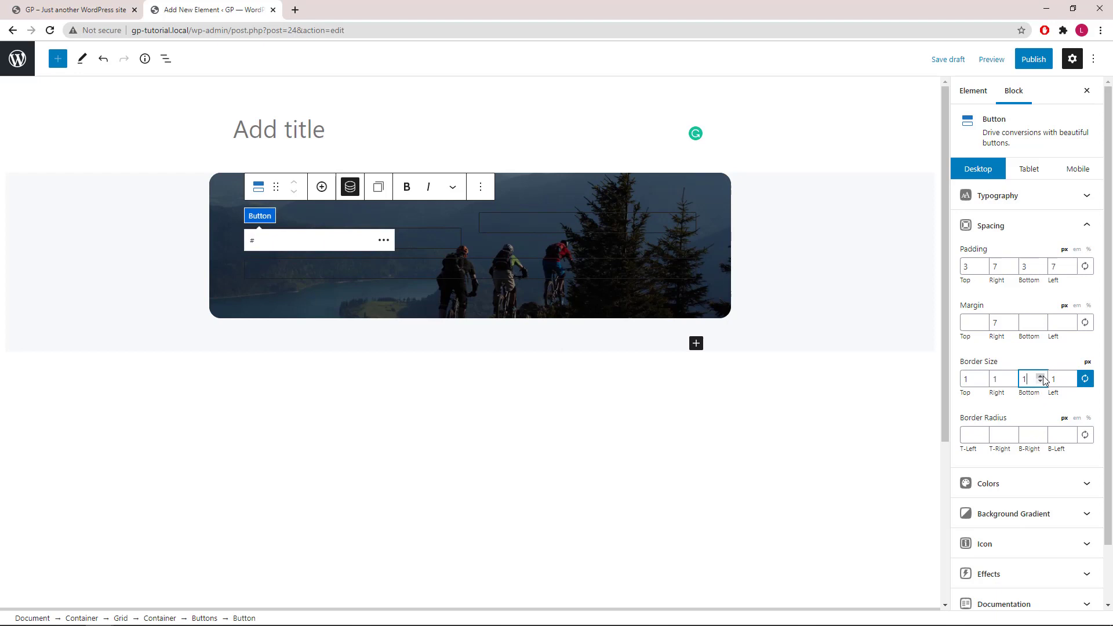
left_click(1085, 435)
left_click(1069, 436)
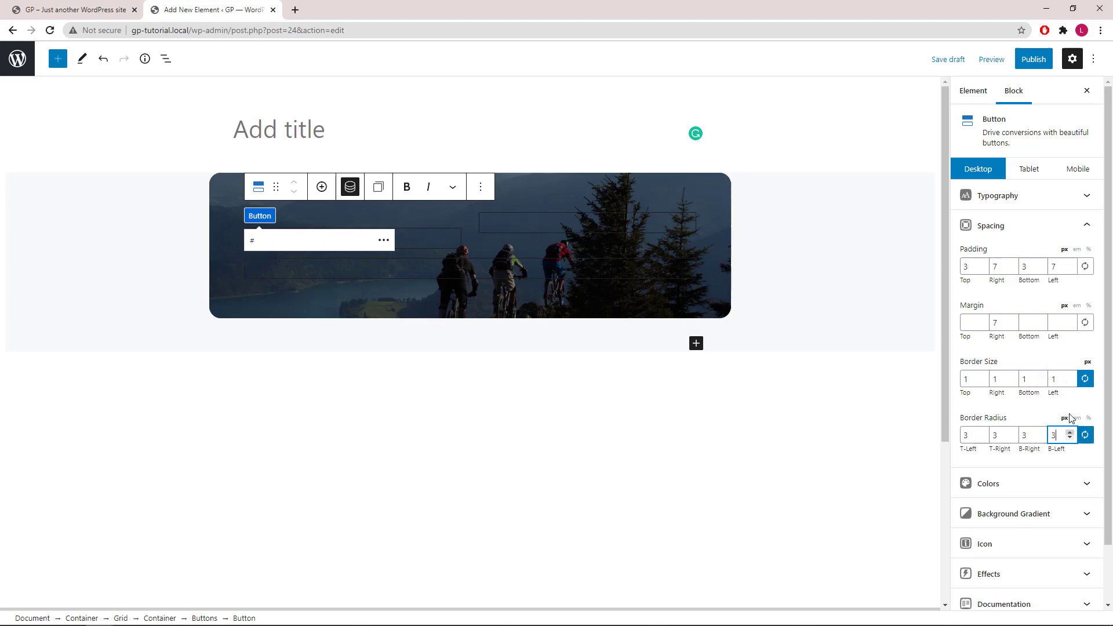
left_click(1098, 228)
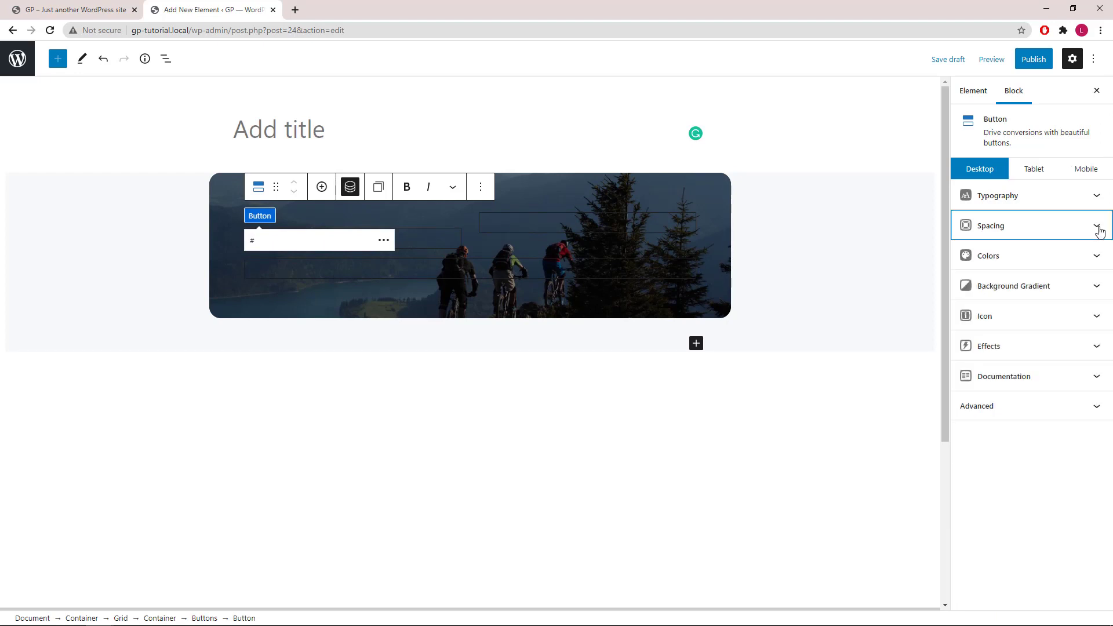
Clear the button's normal-state blue background colour.
left_click(1097, 260)
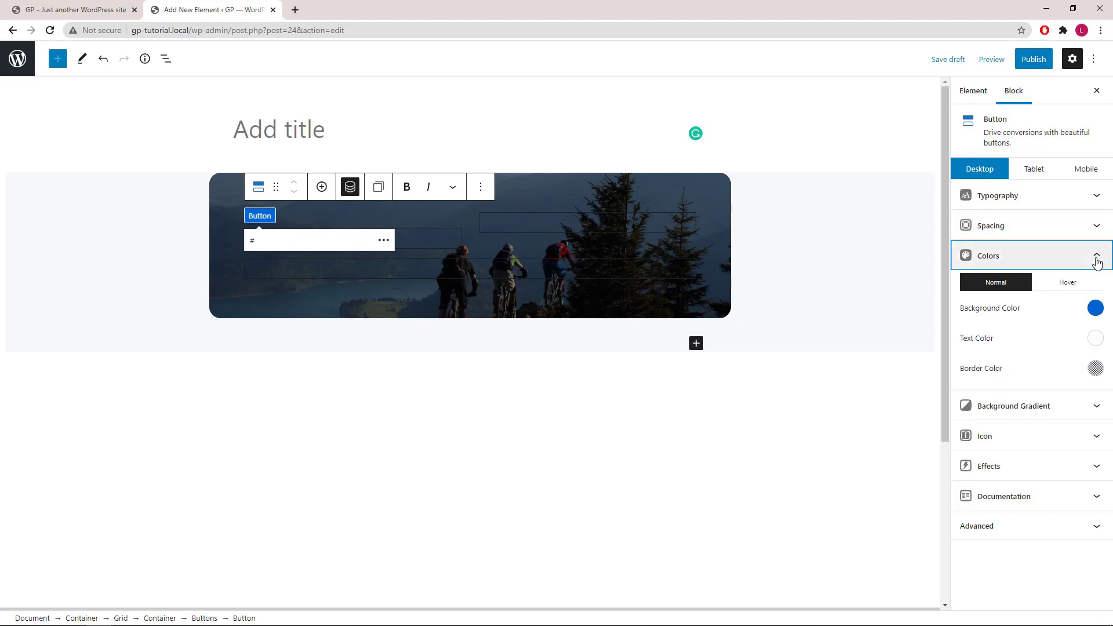
left_click(1095, 308)
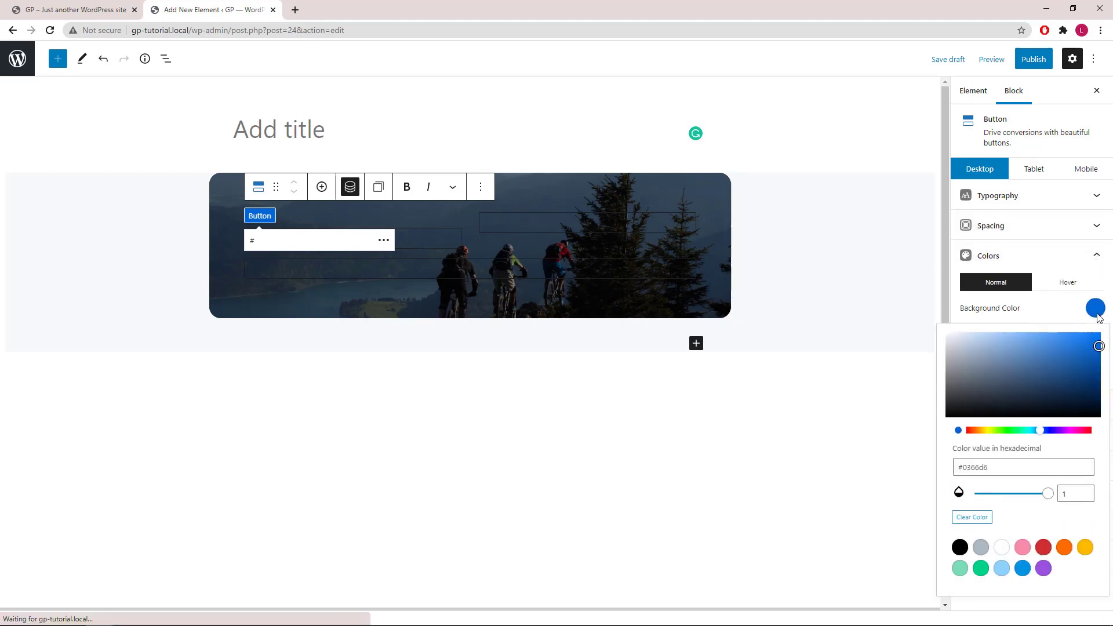
left_click(972, 516)
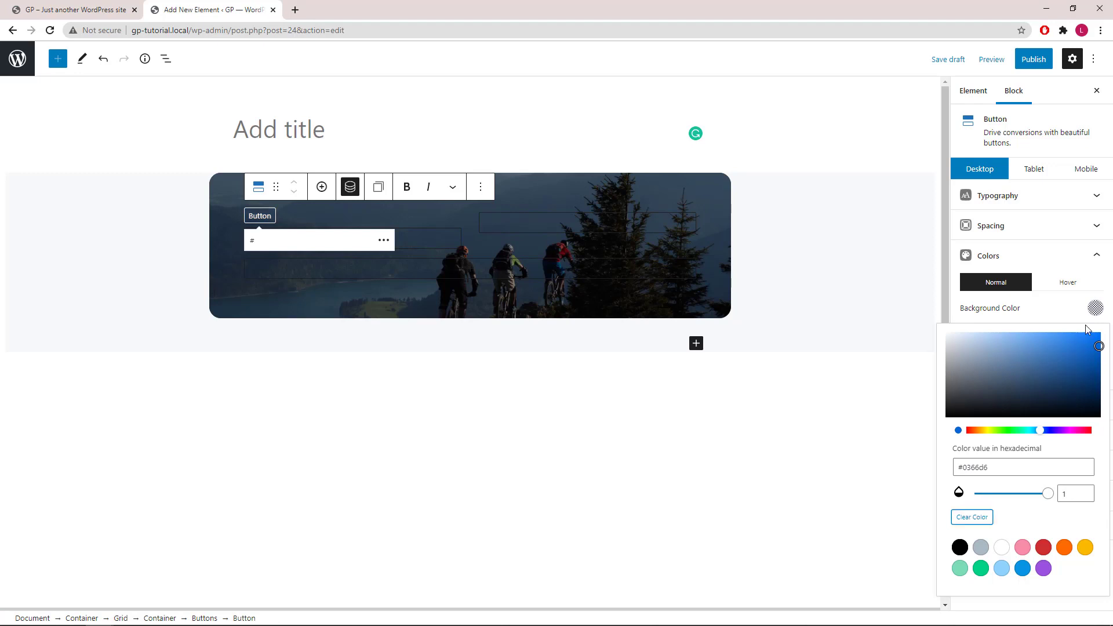
left_click(1095, 308)
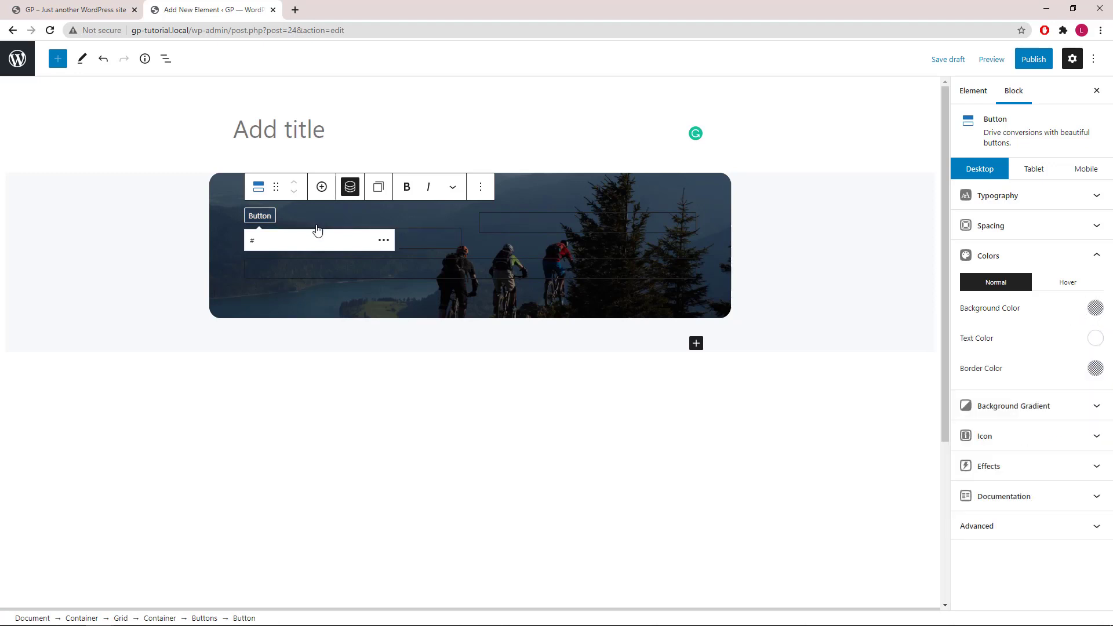
Set the hover background colour to #222222 at 0.45 opacity.
left_click(1060, 283)
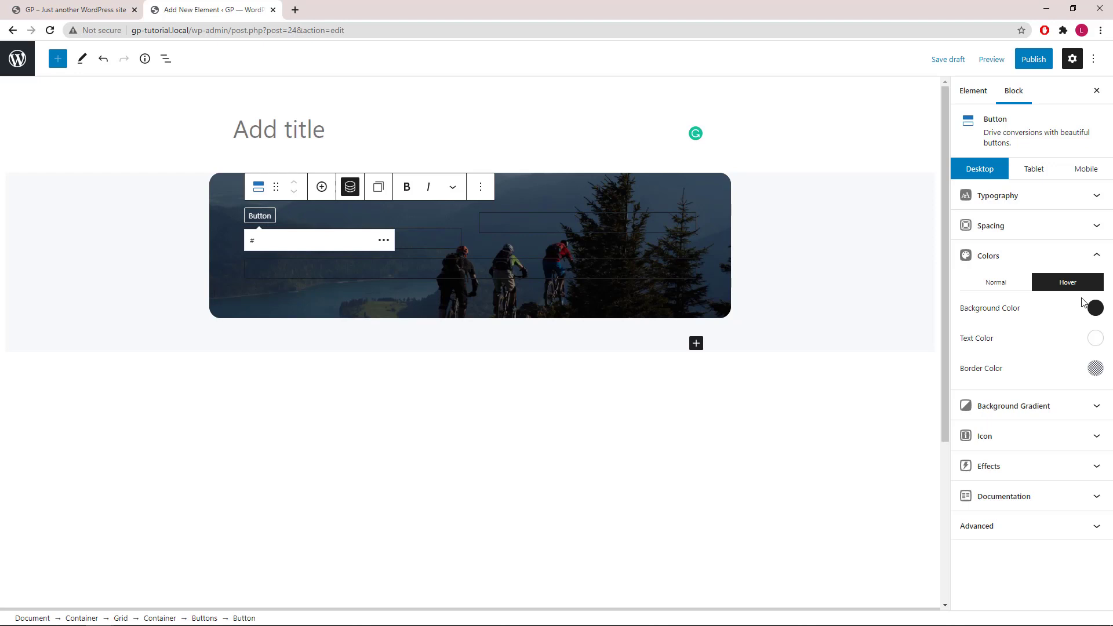
left_click(1095, 308)
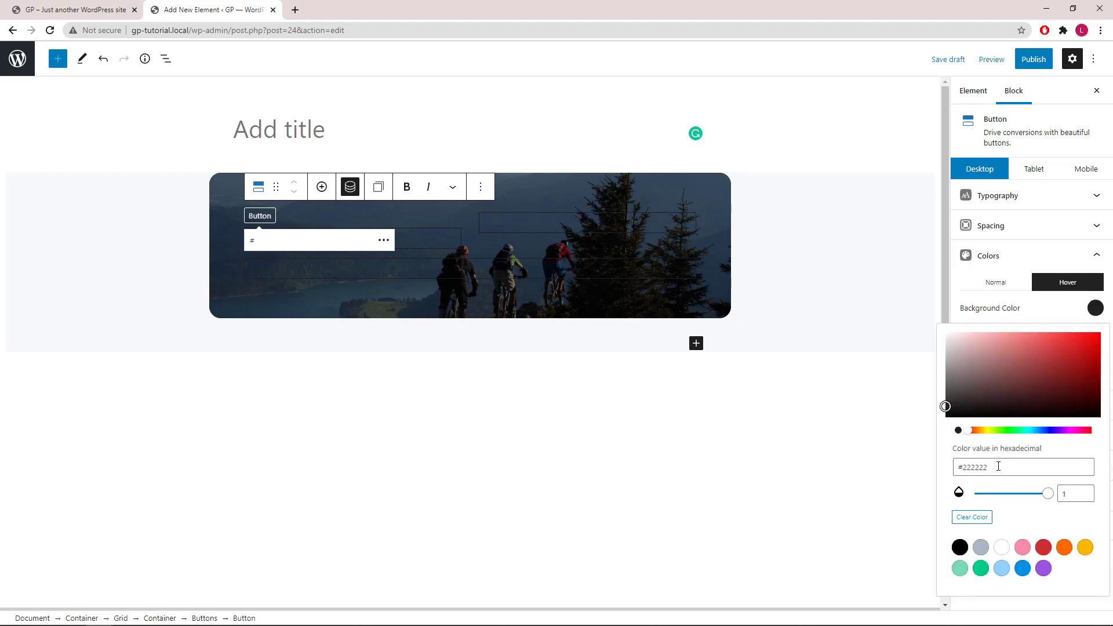
double_click(1065, 493)
type("0.45")
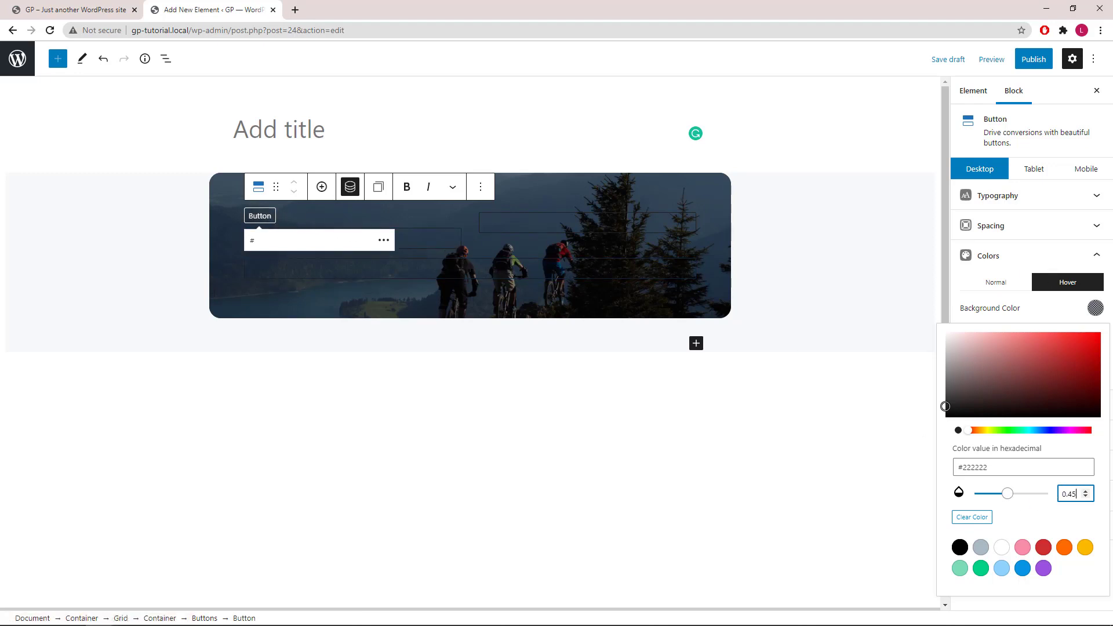
left_click(1096, 307)
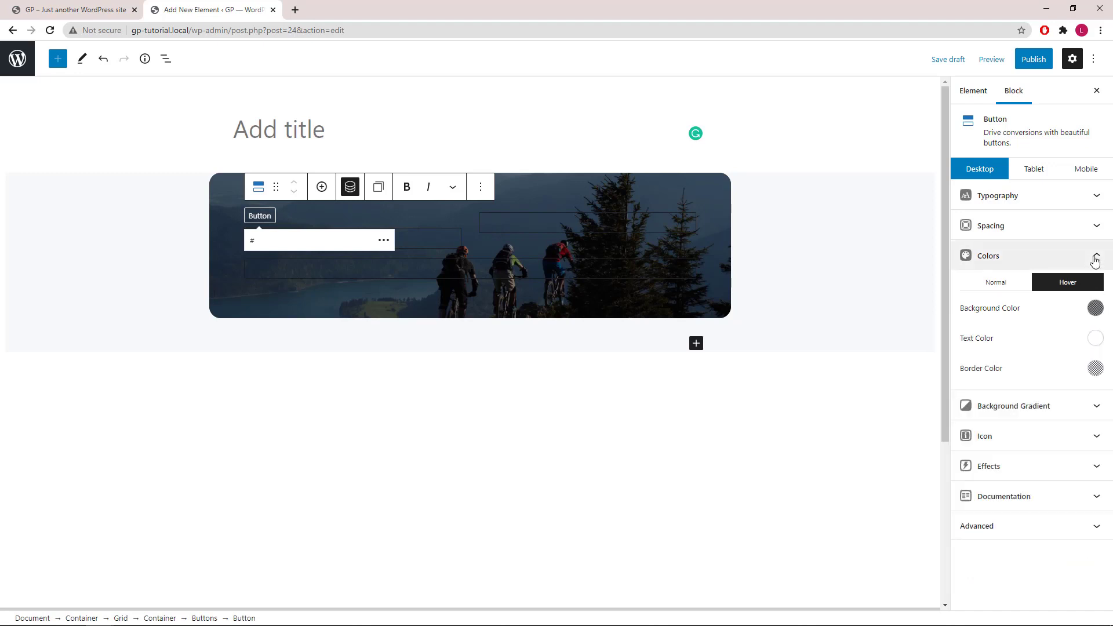
Insert a Buttons block into the card's empty right column.
left_click(1095, 260)
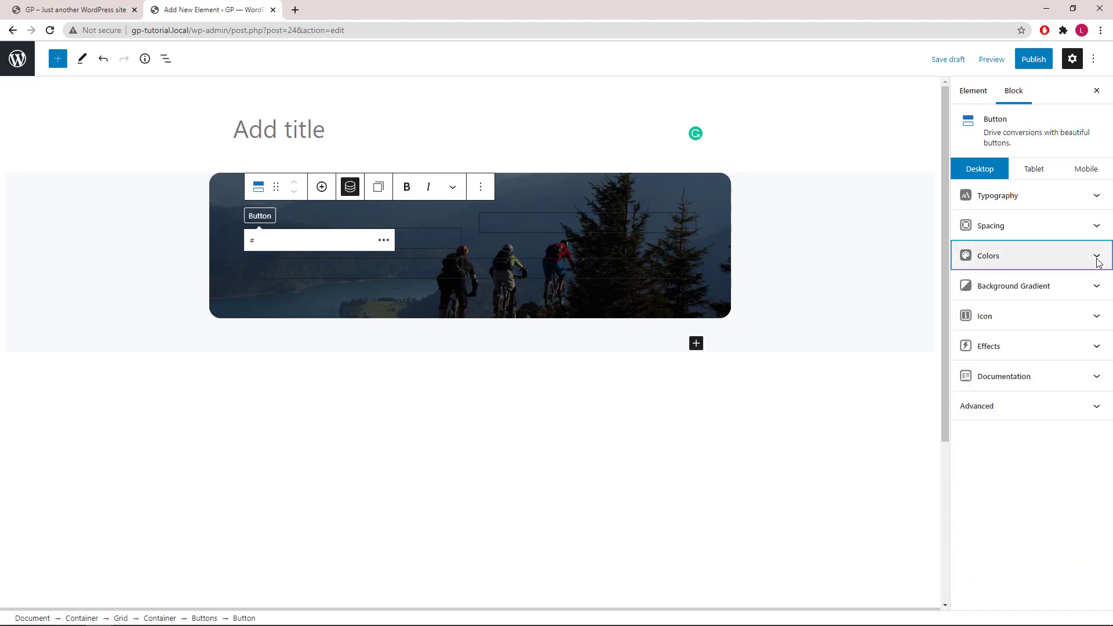
left_click(614, 227)
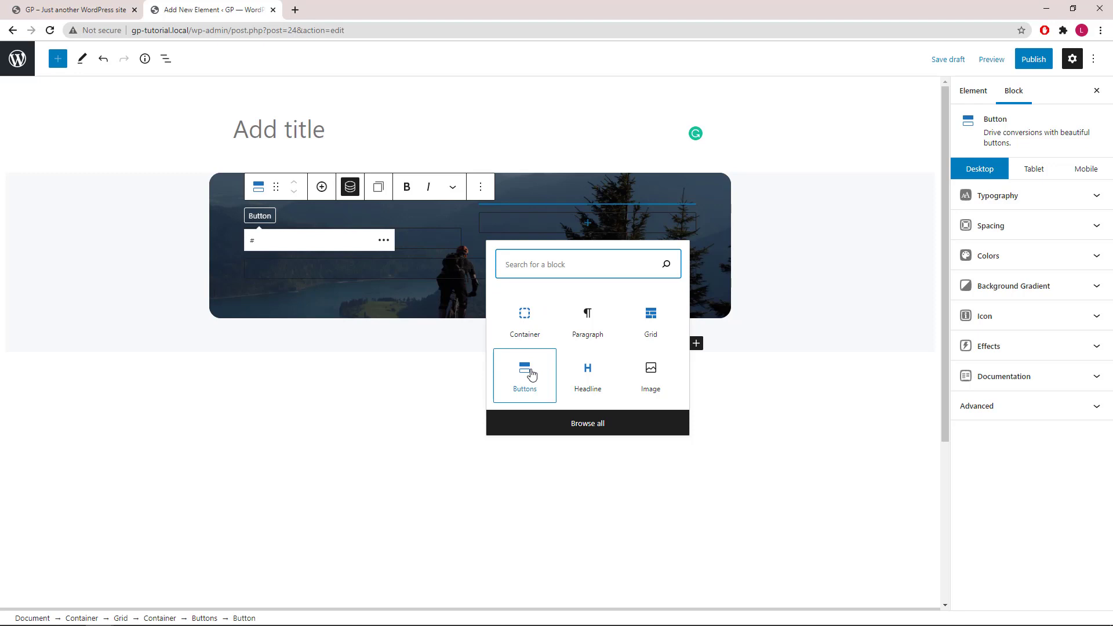
left_click(525, 374)
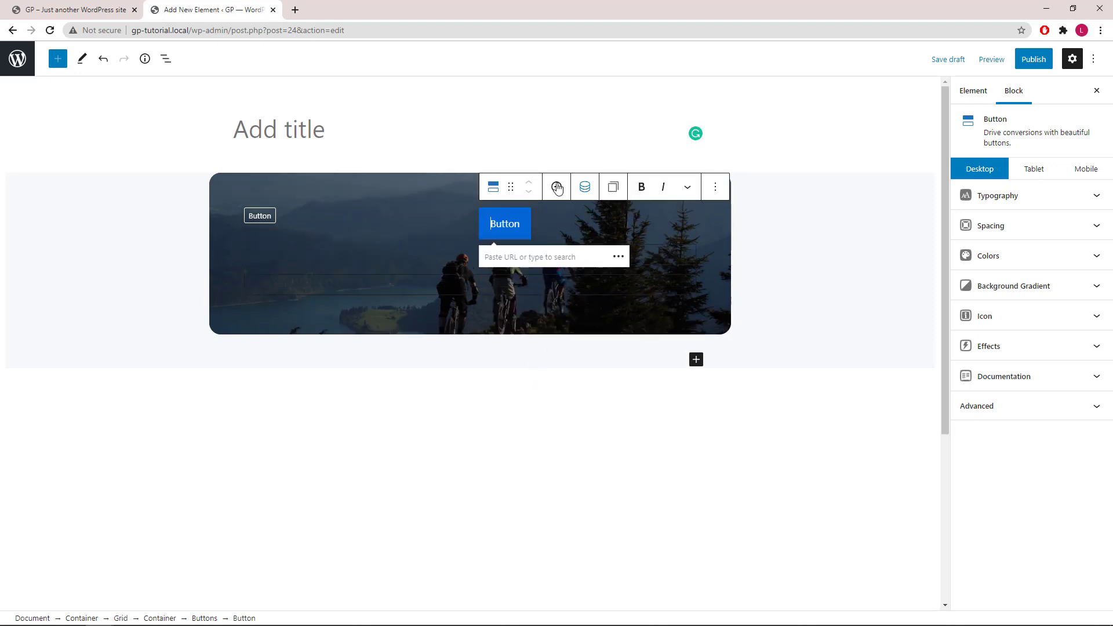
Select the new Buttons block in List View and align it right.
left_click(166, 58)
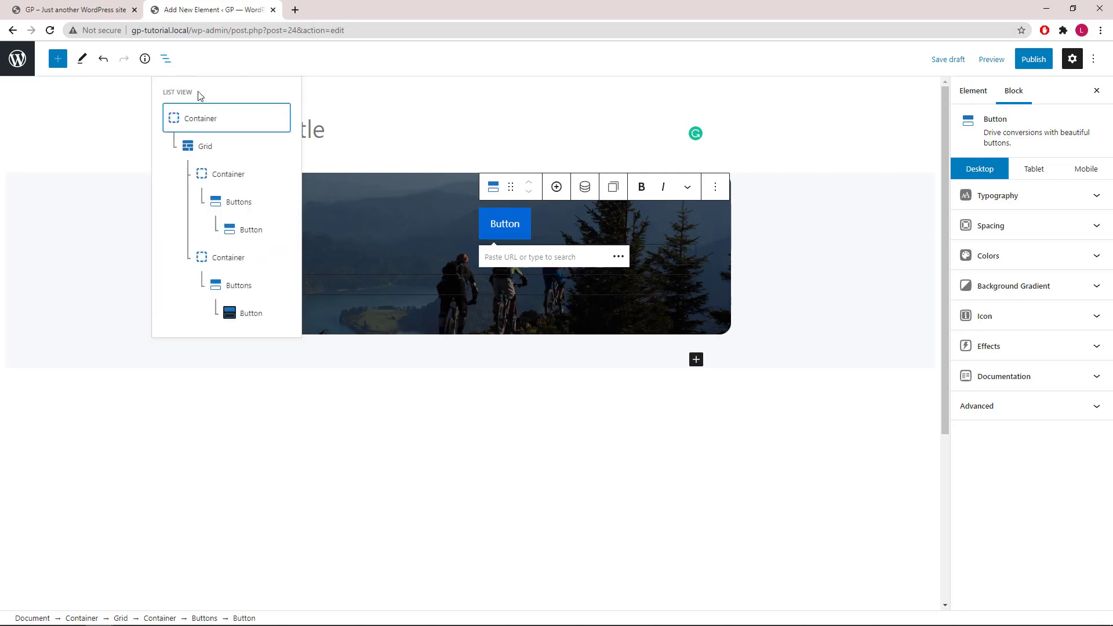
left_click(251, 291)
left_click(588, 193)
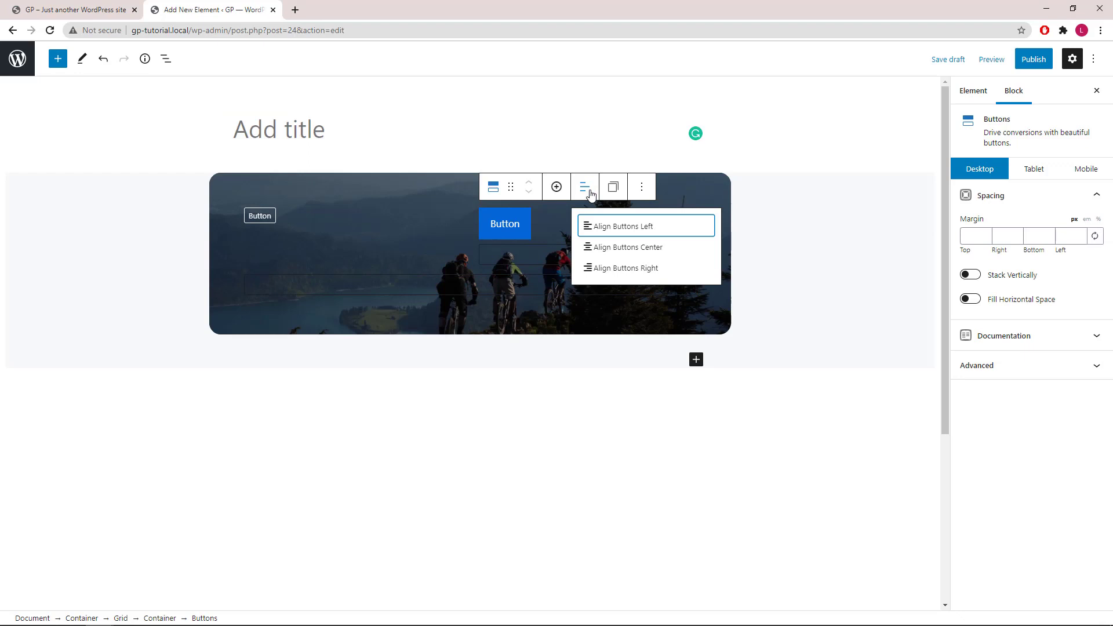
left_click(613, 271)
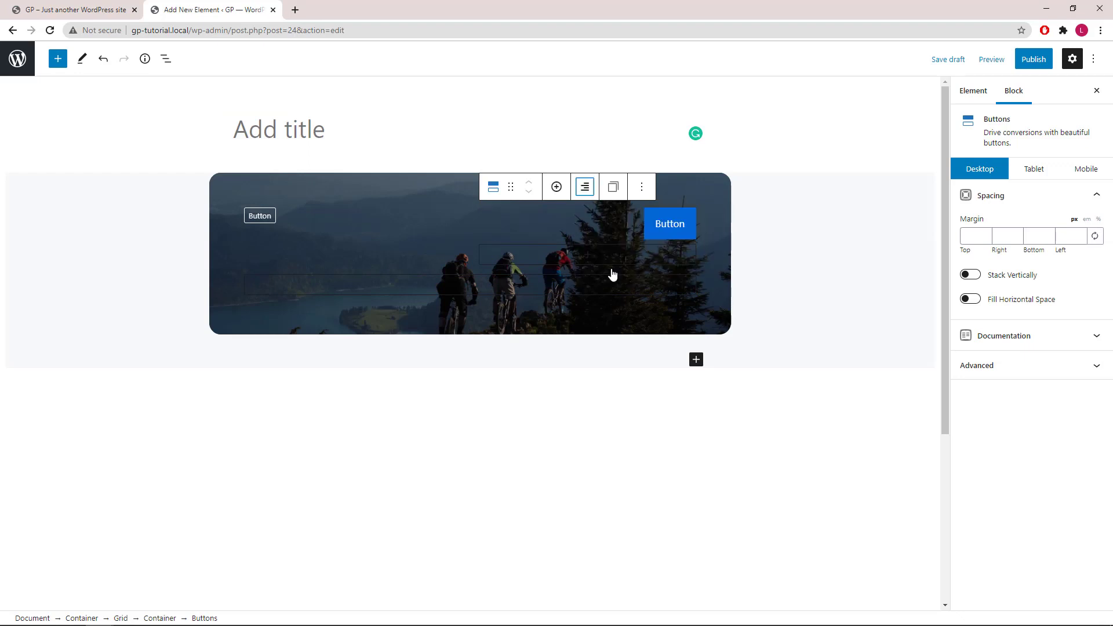
left_click(166, 59)
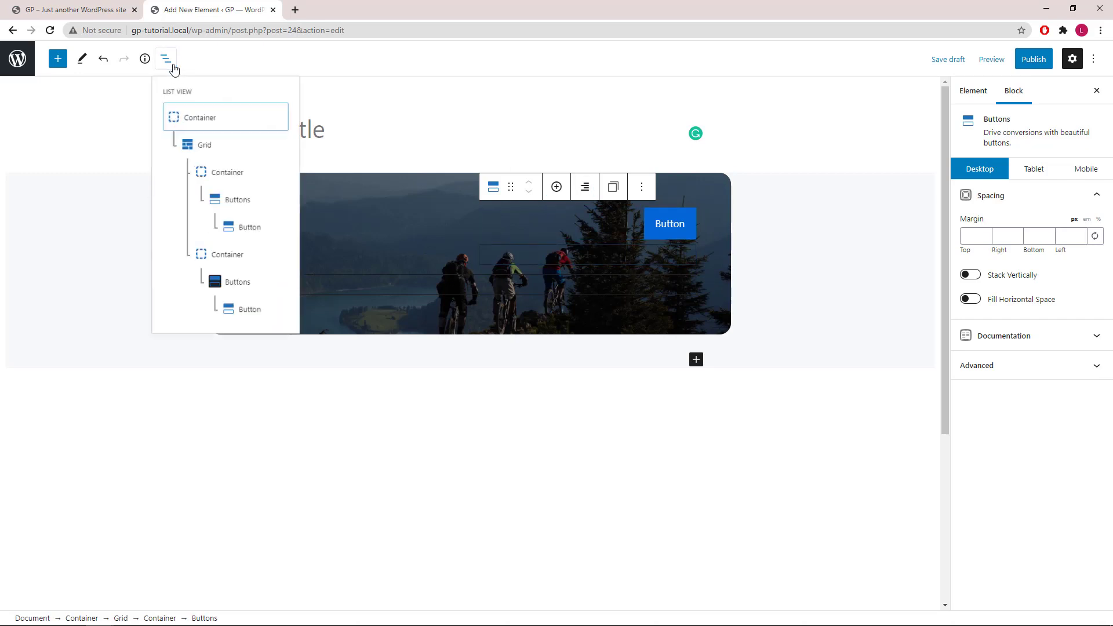
Set the second button's dynamic text type to Comments number.
left_click(257, 314)
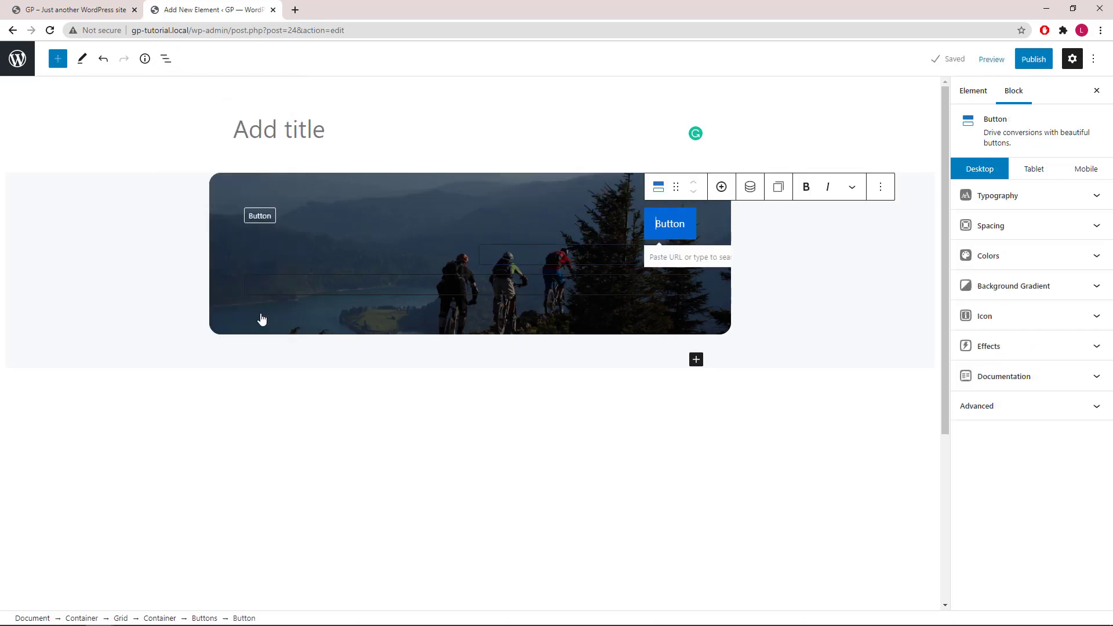
left_click(751, 192)
left_click(801, 237)
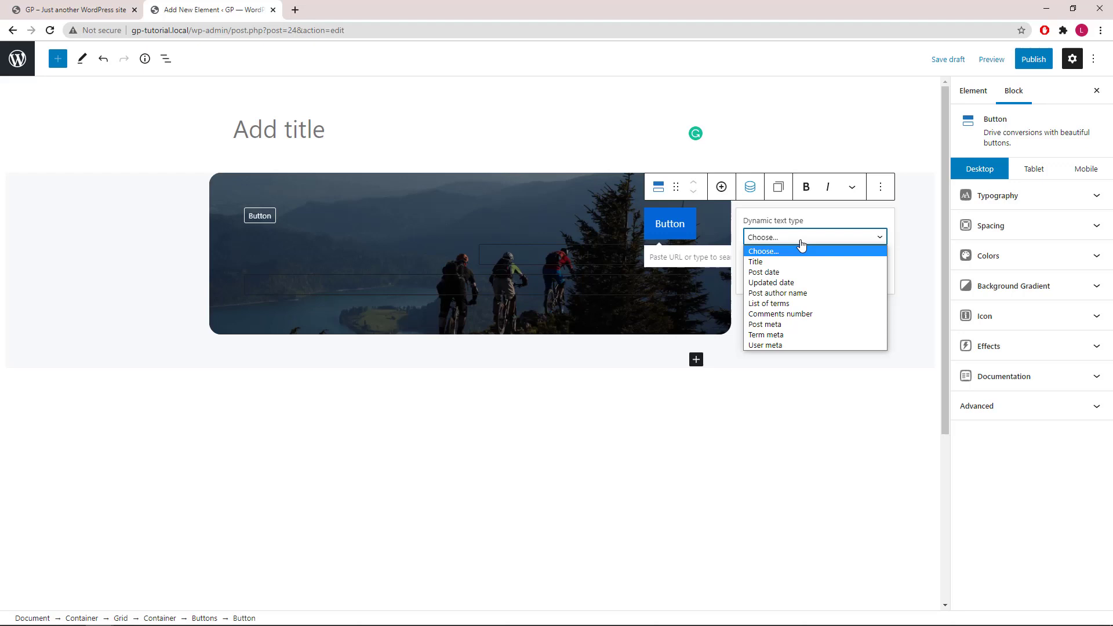
left_click(789, 314)
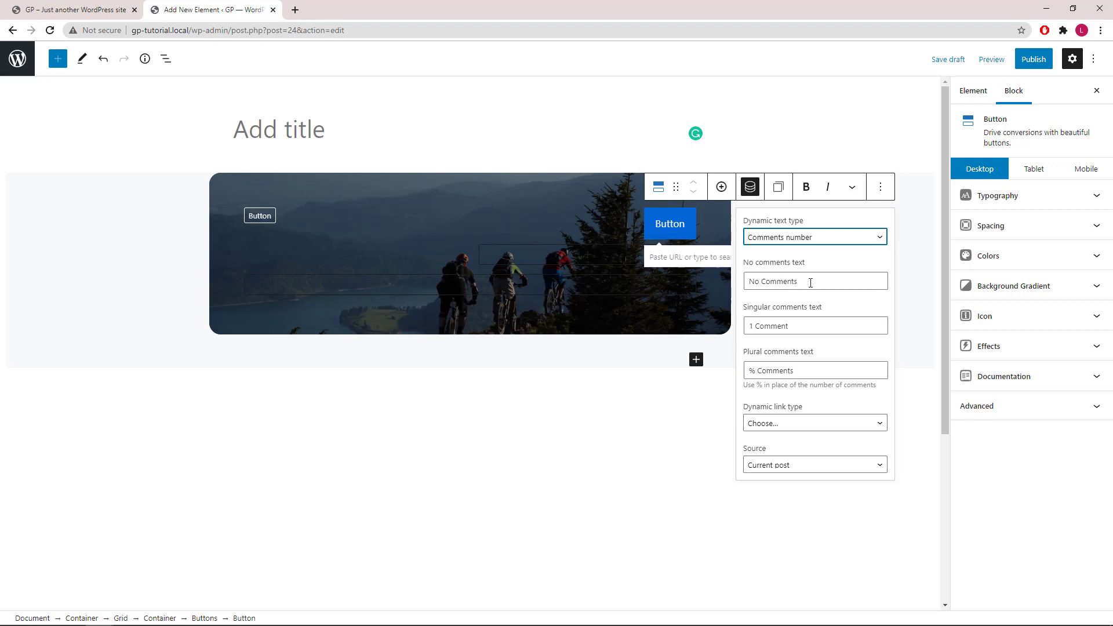
Use comment texts 0, 1 and %, and link the button to the comments area.
left_click_drag(811, 283, 743, 290)
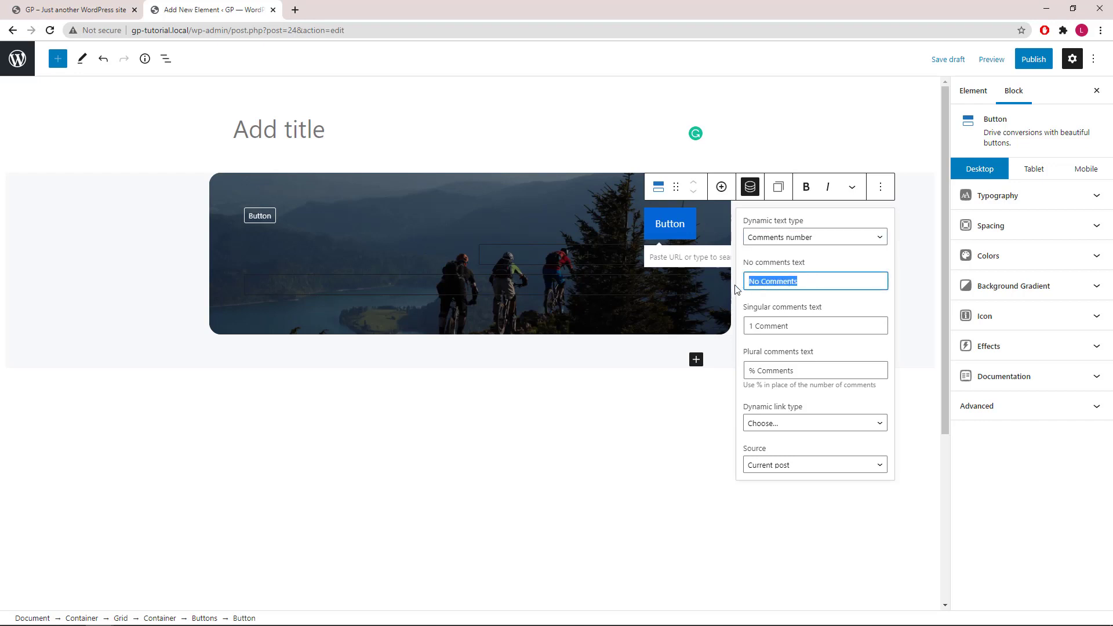
type("0")
left_click_drag(801, 326, 737, 327)
type("1")
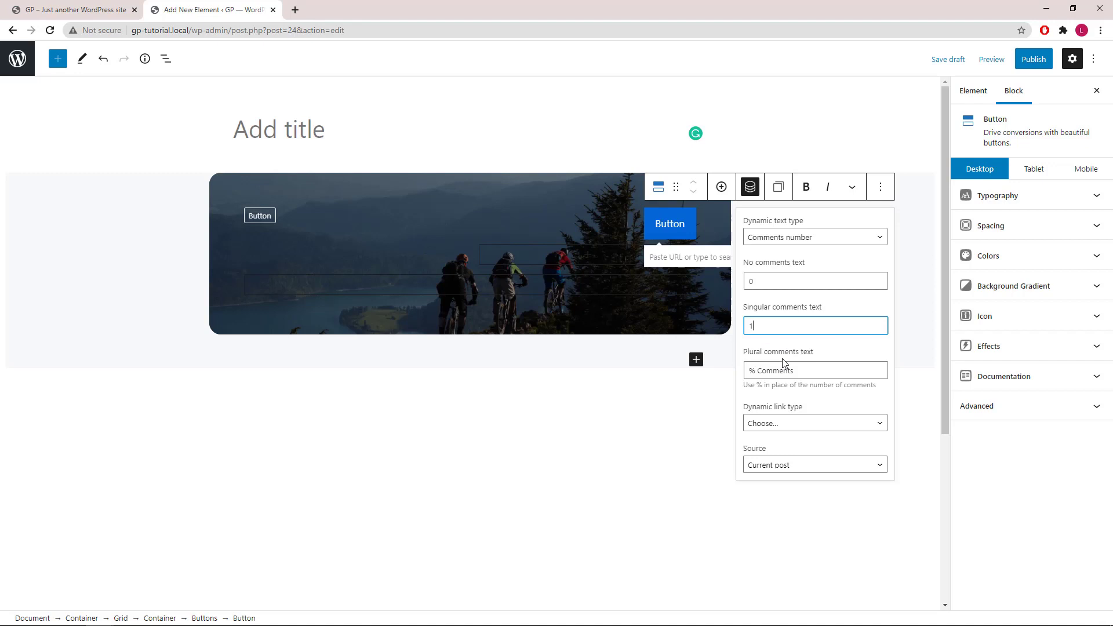
left_click_drag(758, 370, 827, 370)
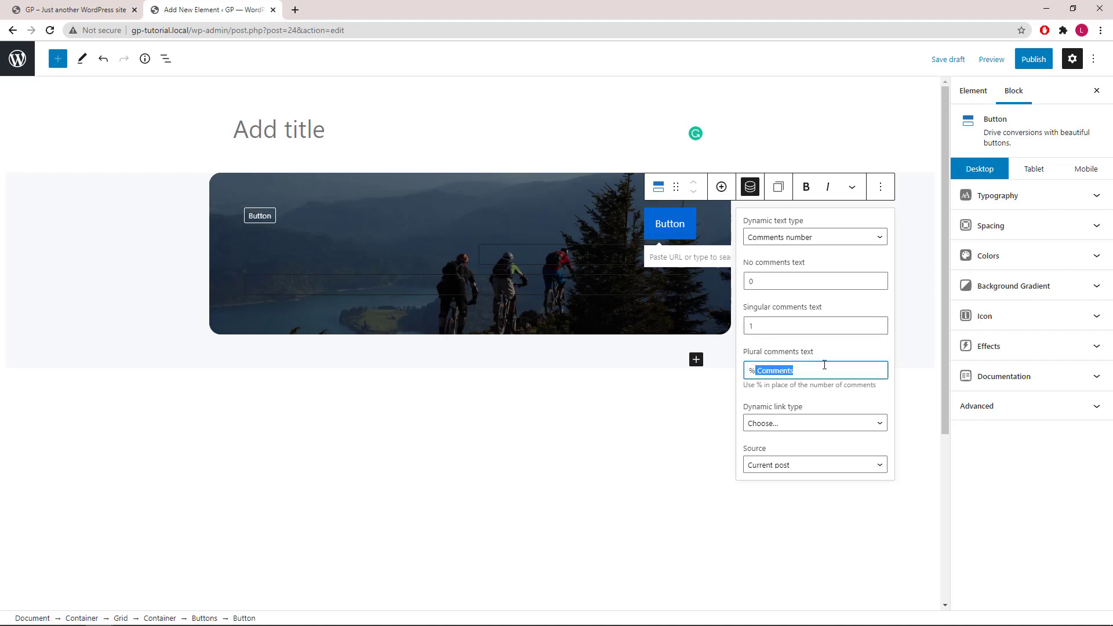
key("BackSpace")
left_click(789, 424)
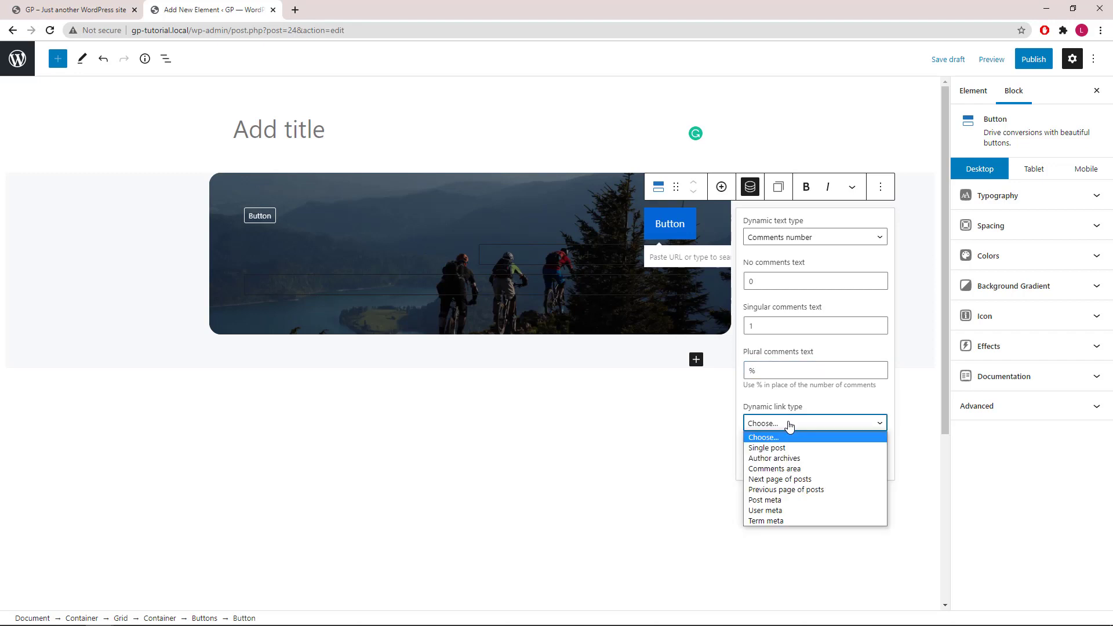
left_click(796, 468)
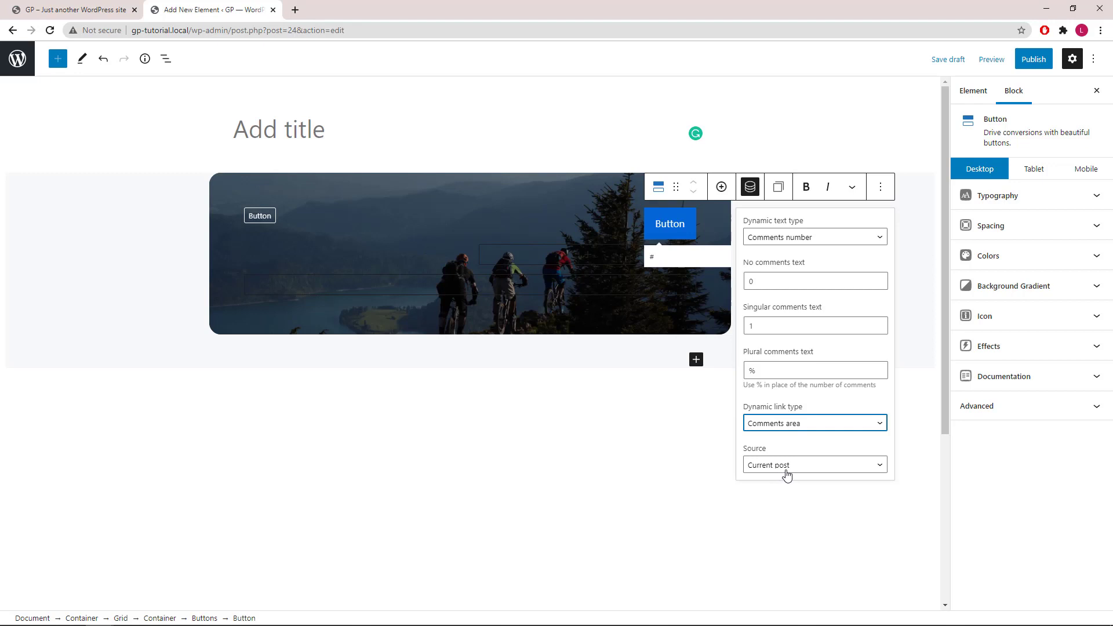
left_click(752, 189)
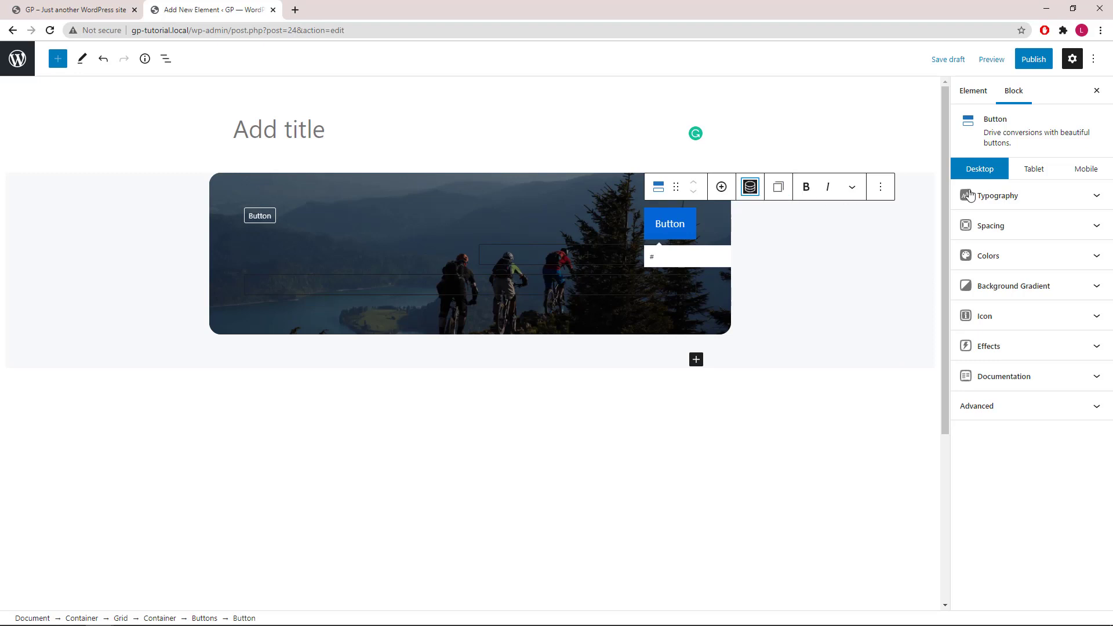
Set the comment button's font size to 13 and padding to 5.
left_click(1095, 201)
left_click(969, 403)
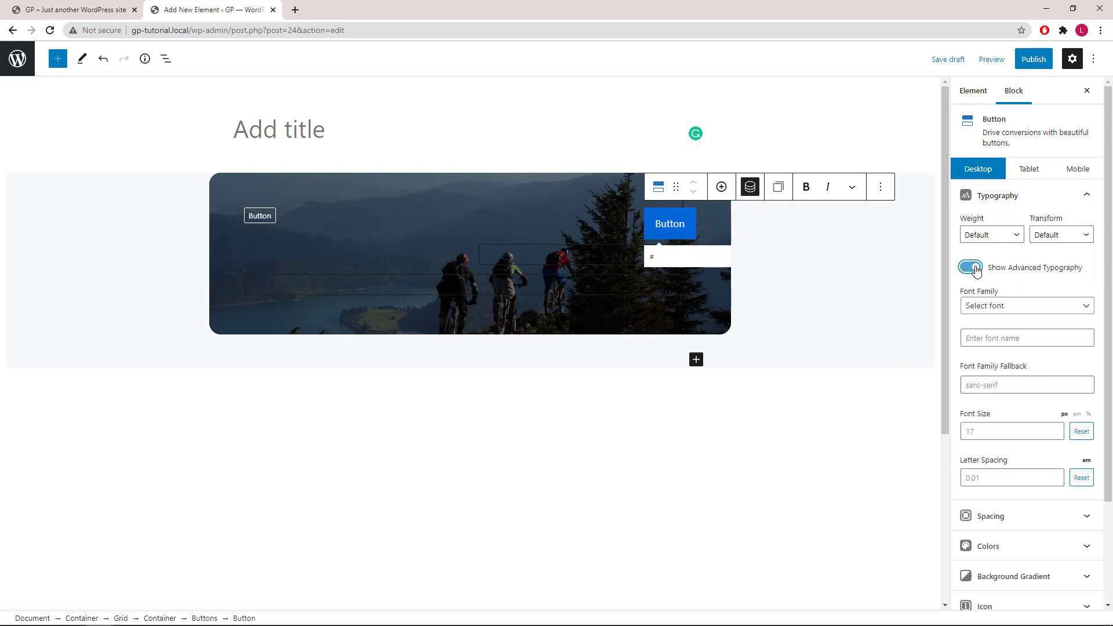
left_click(1021, 427)
type("13")
left_click(1093, 197)
left_click(1089, 225)
left_click(968, 266)
type("5")
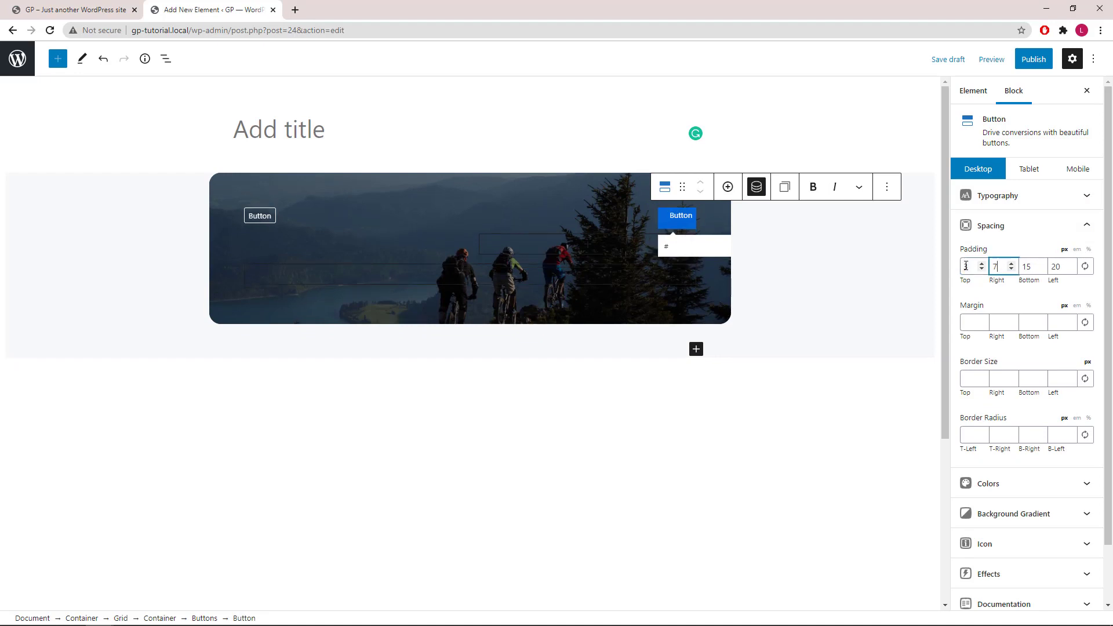
left_click(1088, 226)
Remove the button's background colour in both normal and hover states.
left_click(1095, 255)
left_click(1096, 308)
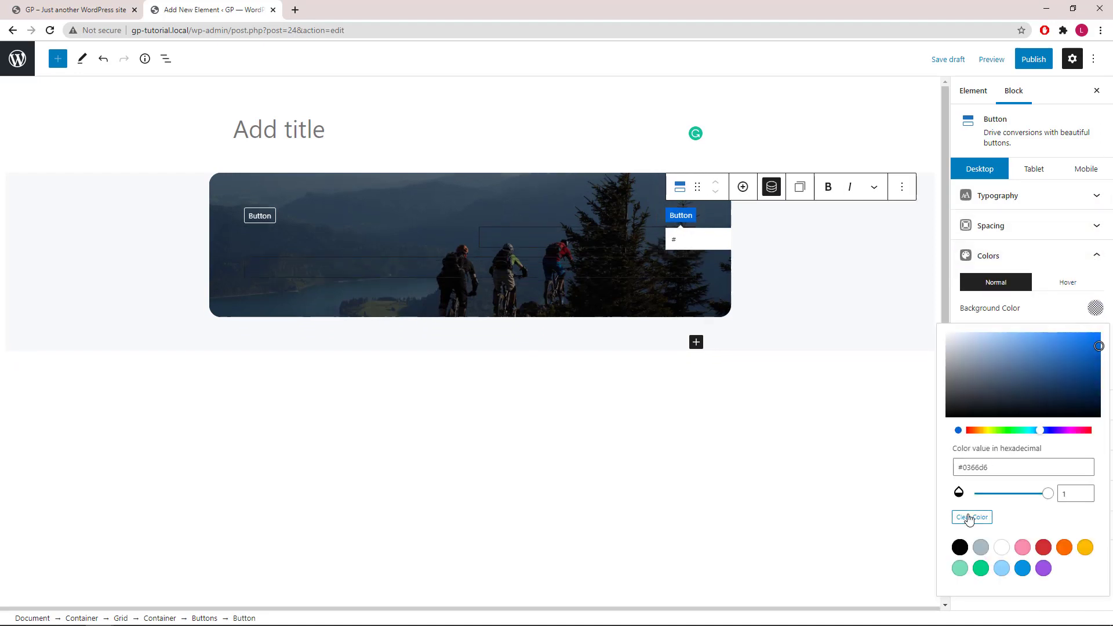
left_click(969, 516)
left_click(1095, 308)
left_click(1069, 283)
left_click(1096, 308)
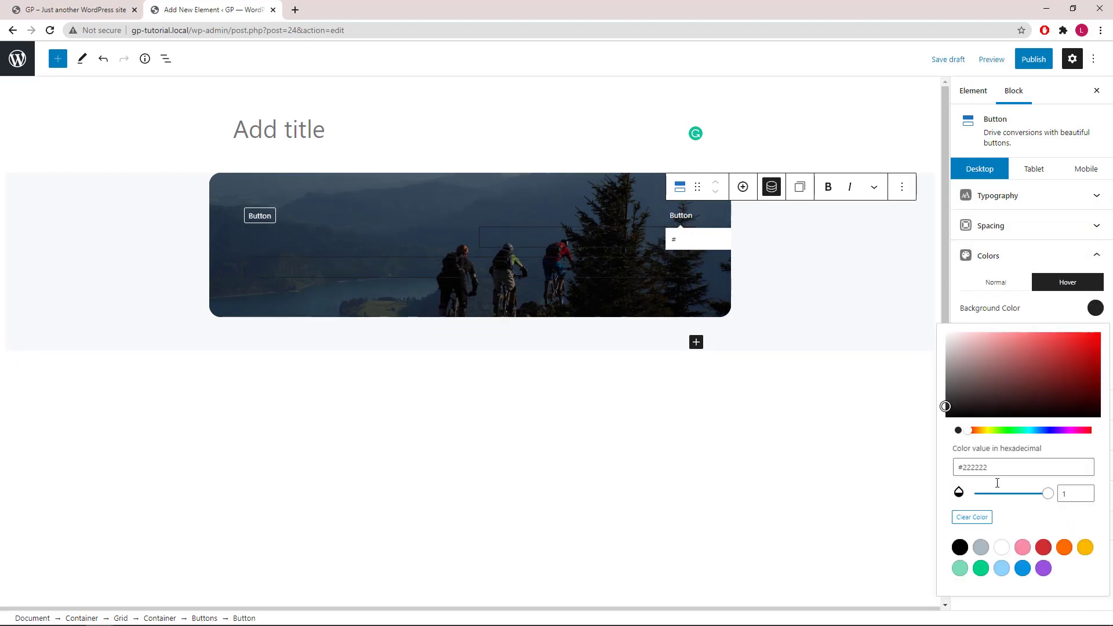
left_click(969, 516)
left_click(1095, 308)
left_click(1097, 257)
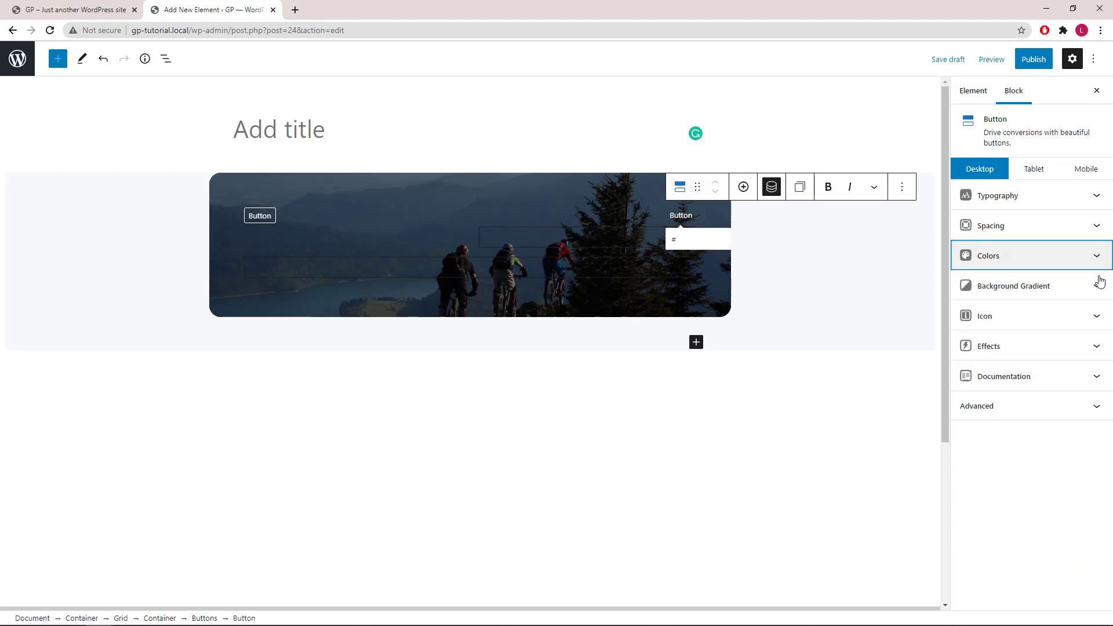
Paste the speech-bubble SVG into the button's icon field.
left_click(1099, 317)
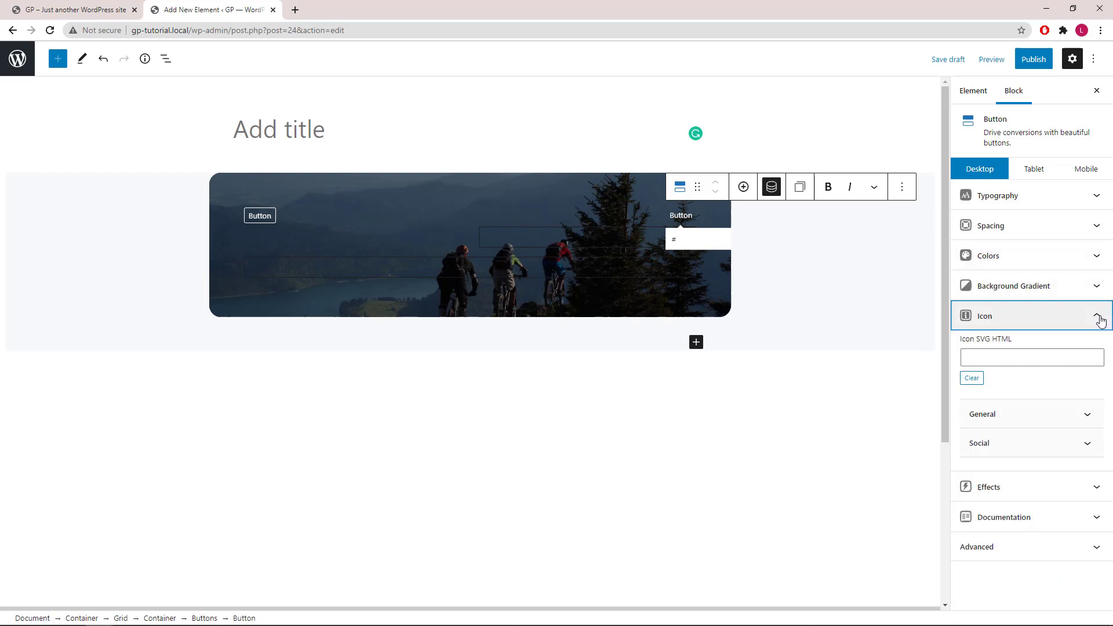
left_click(1010, 355)
right_click(1006, 358)
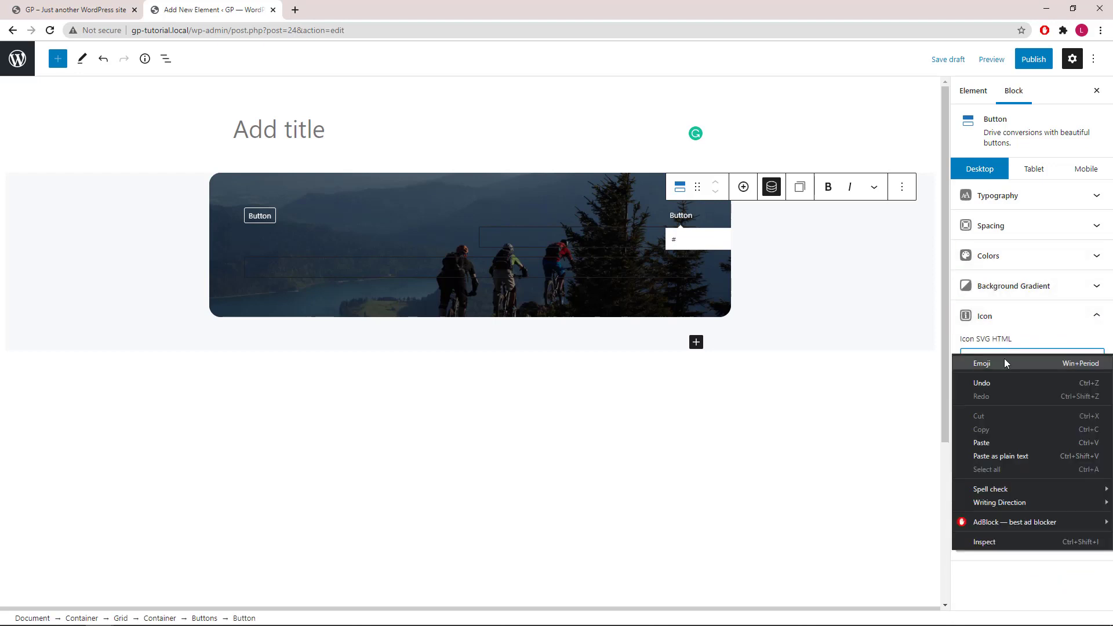
left_click(973, 444)
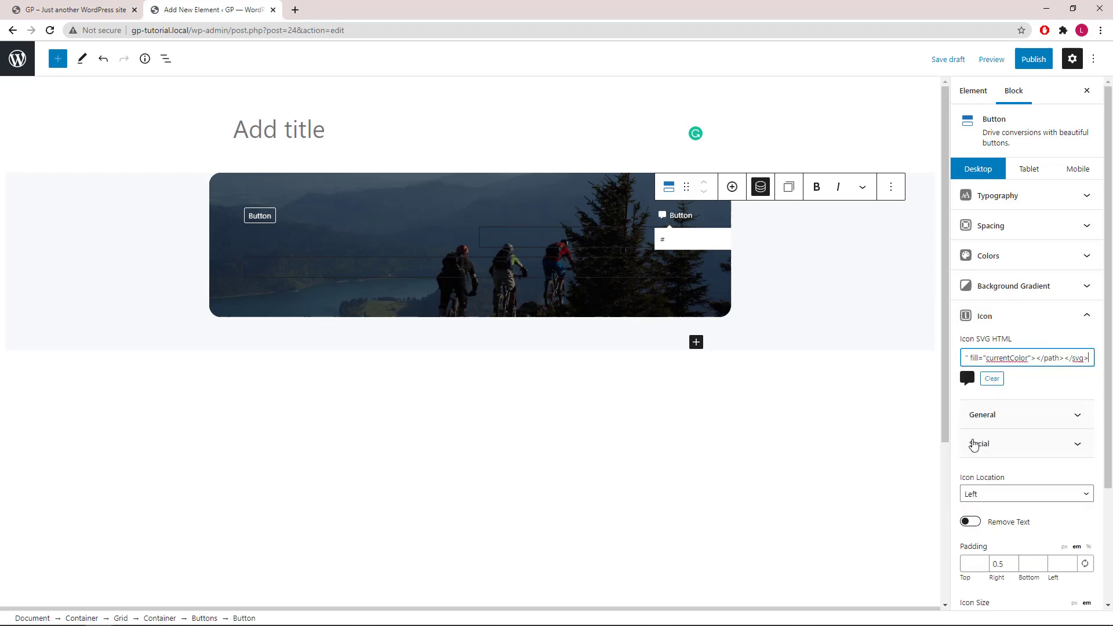
left_click(1084, 319)
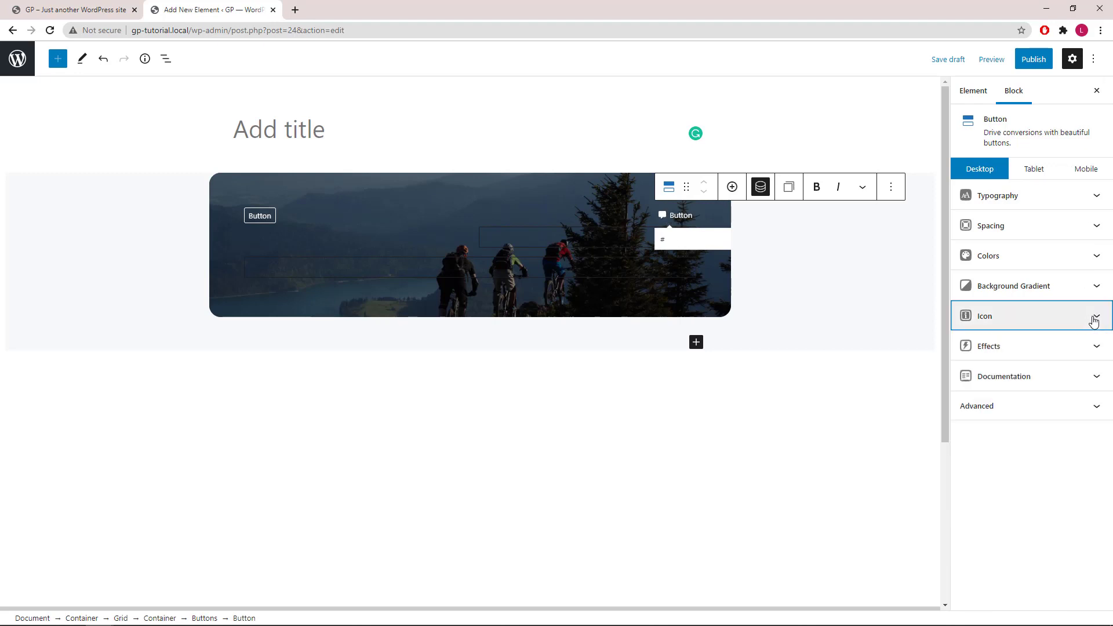
Insert a Headline block with dynamic text set to Title and link set to Single post.
left_click(427, 271)
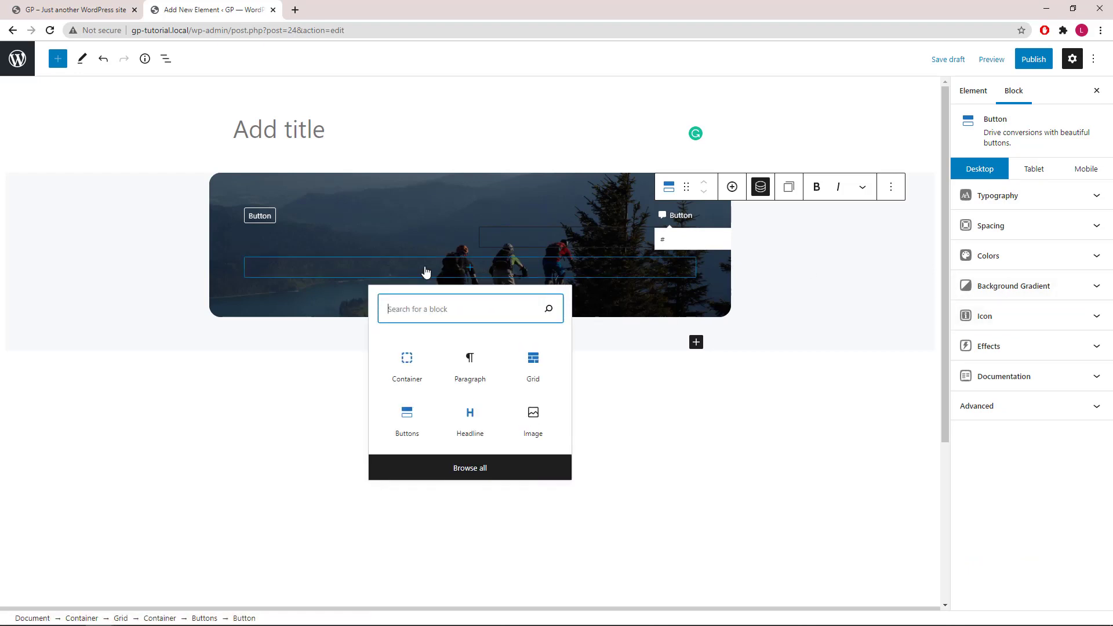
left_click(470, 418)
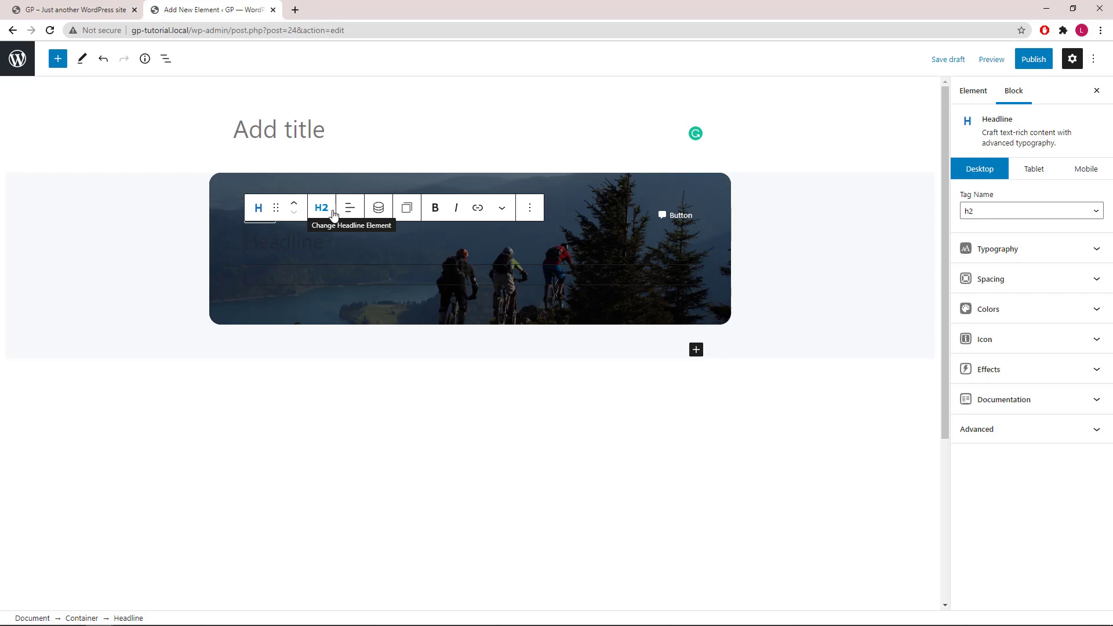
left_click(378, 212)
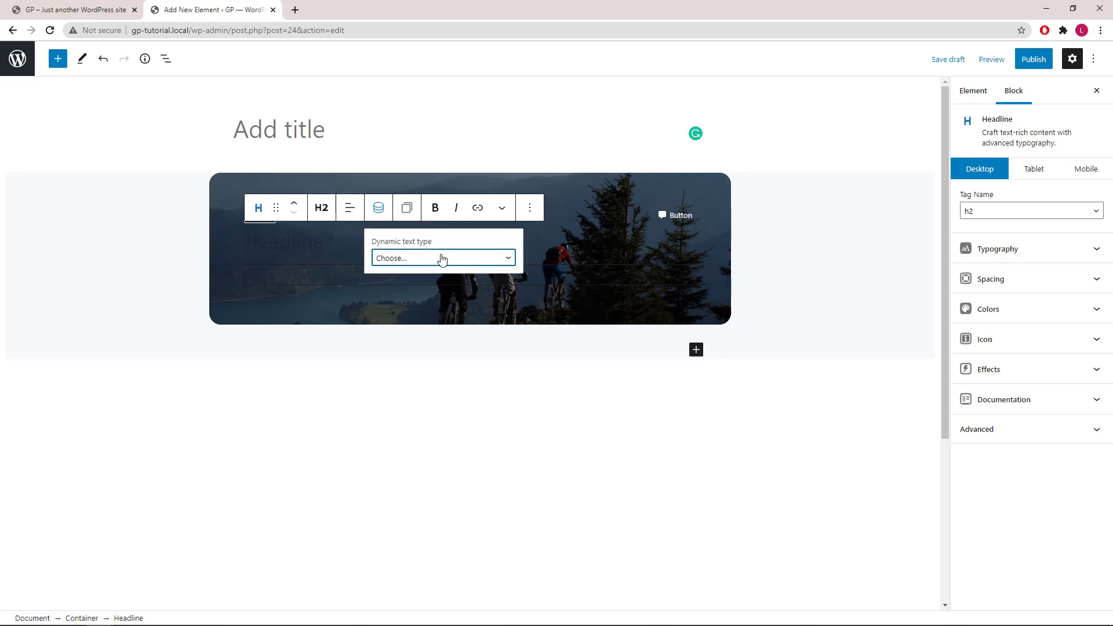
left_click(442, 259)
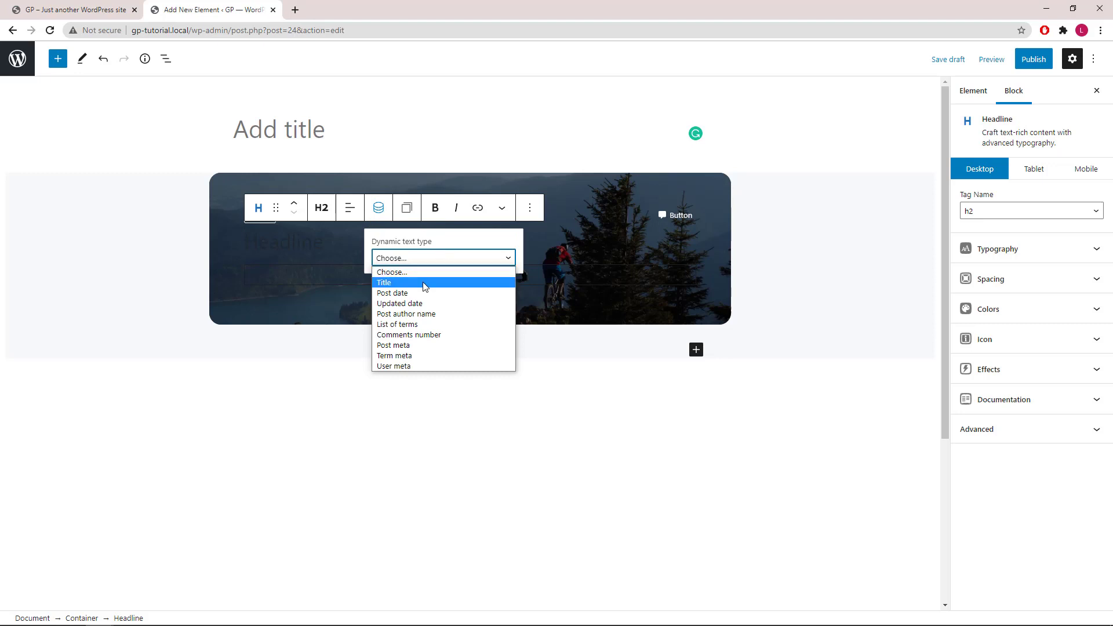
left_click(425, 285)
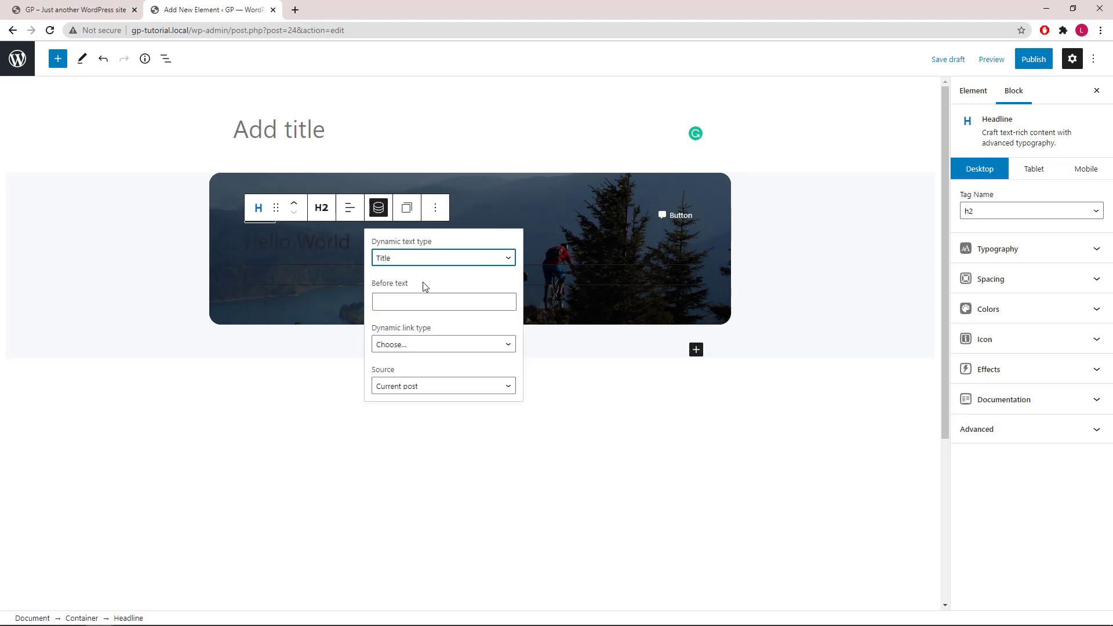
left_click(409, 344)
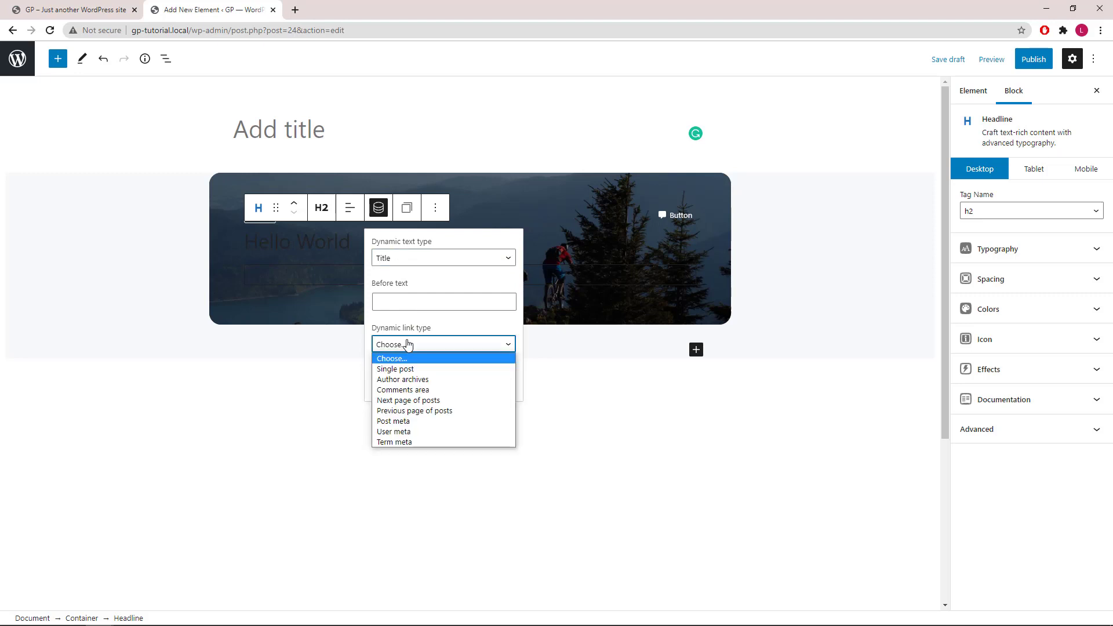
left_click(408, 369)
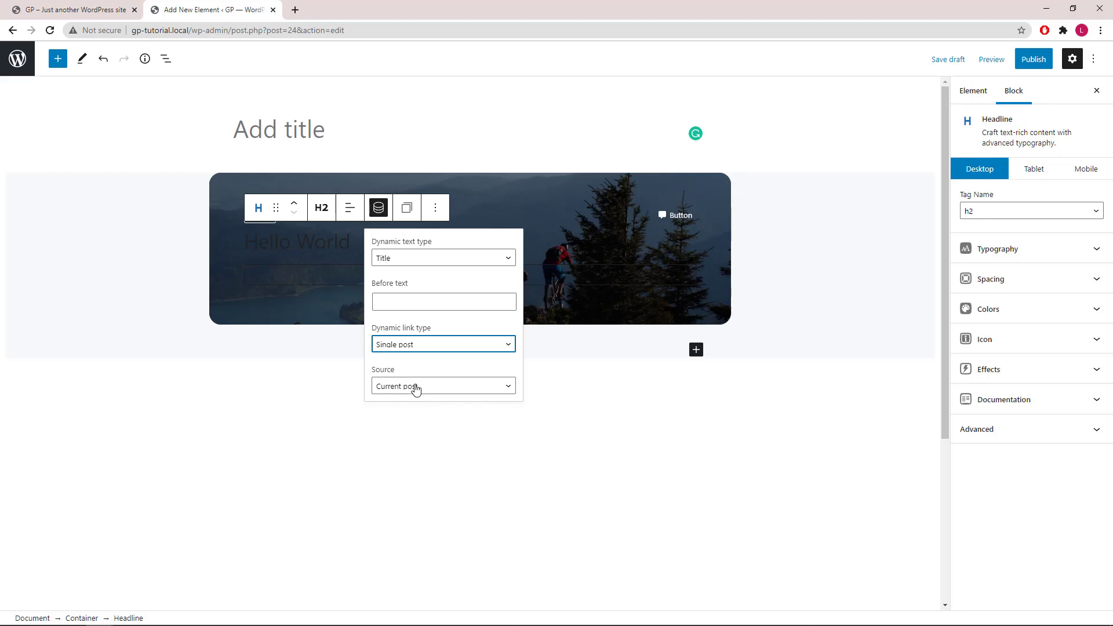
left_click(378, 209)
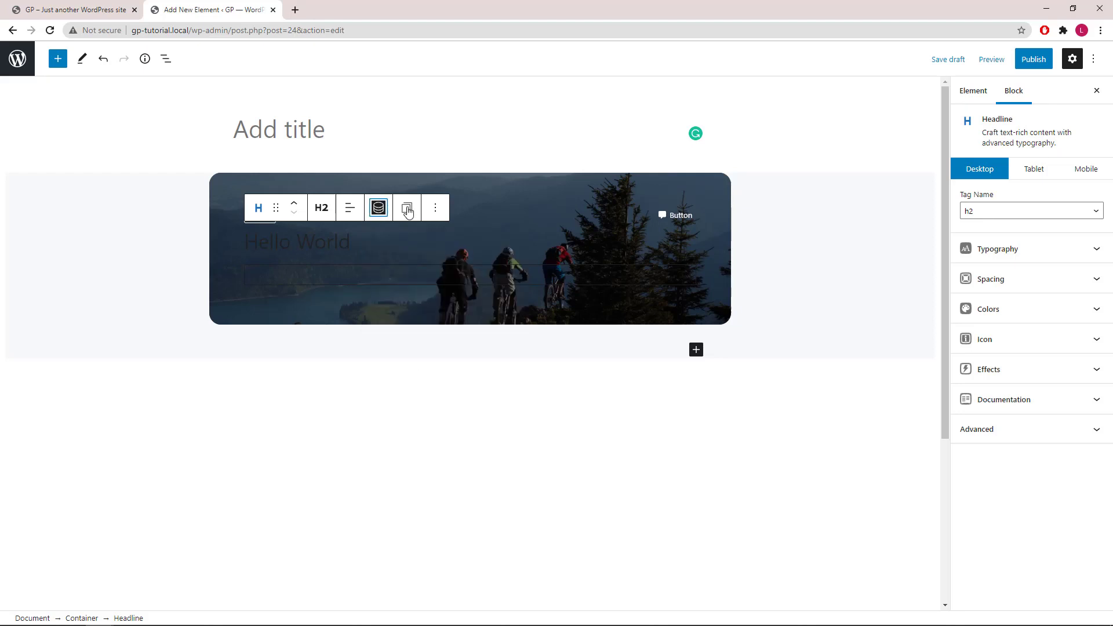
Set the Hello World headline's link, link hover and text colours to the white preset.
left_click(1095, 283)
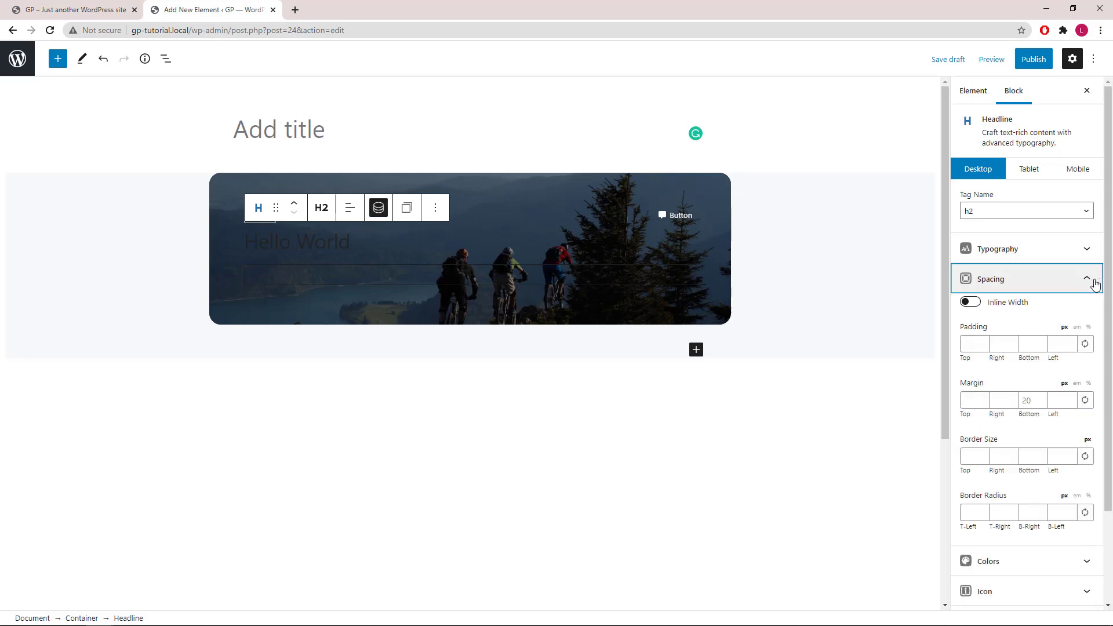
left_click(1092, 283)
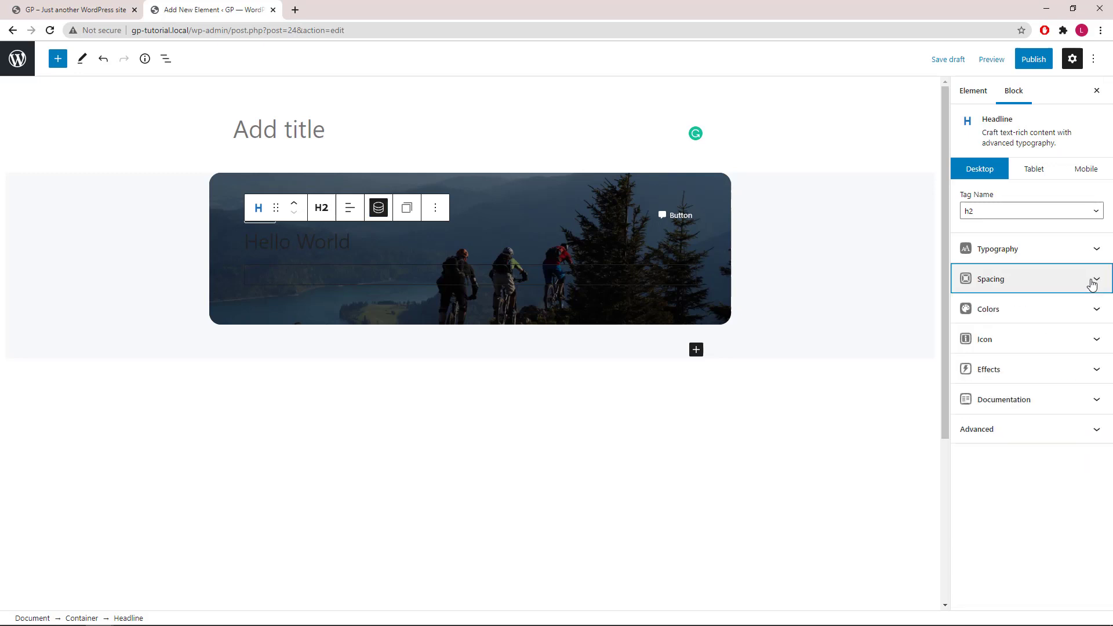
left_click(1096, 310)
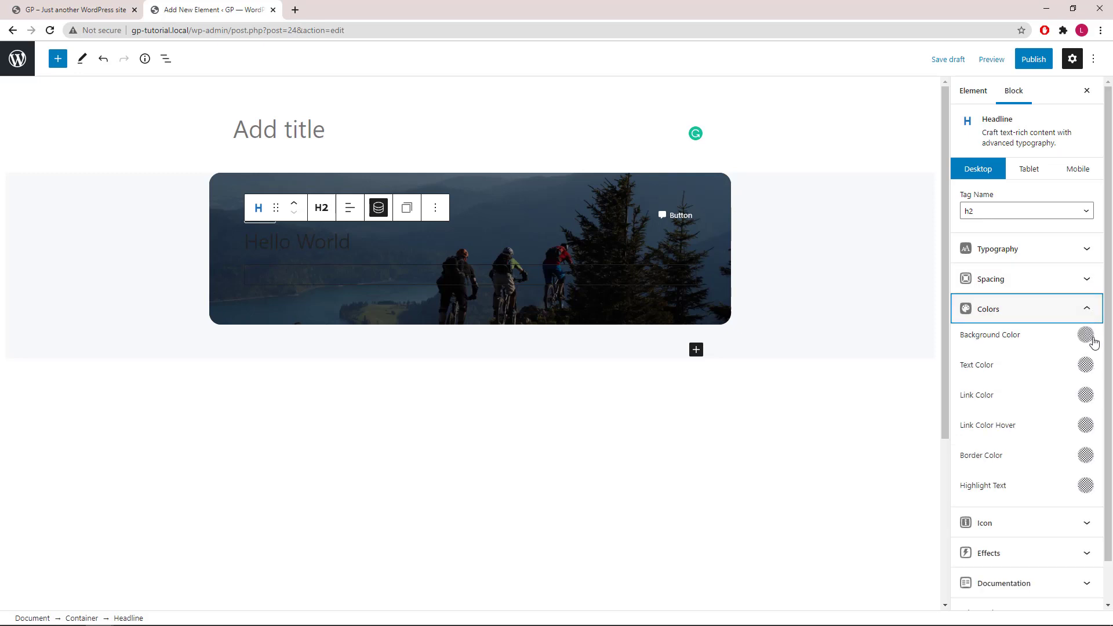
left_click(1086, 395)
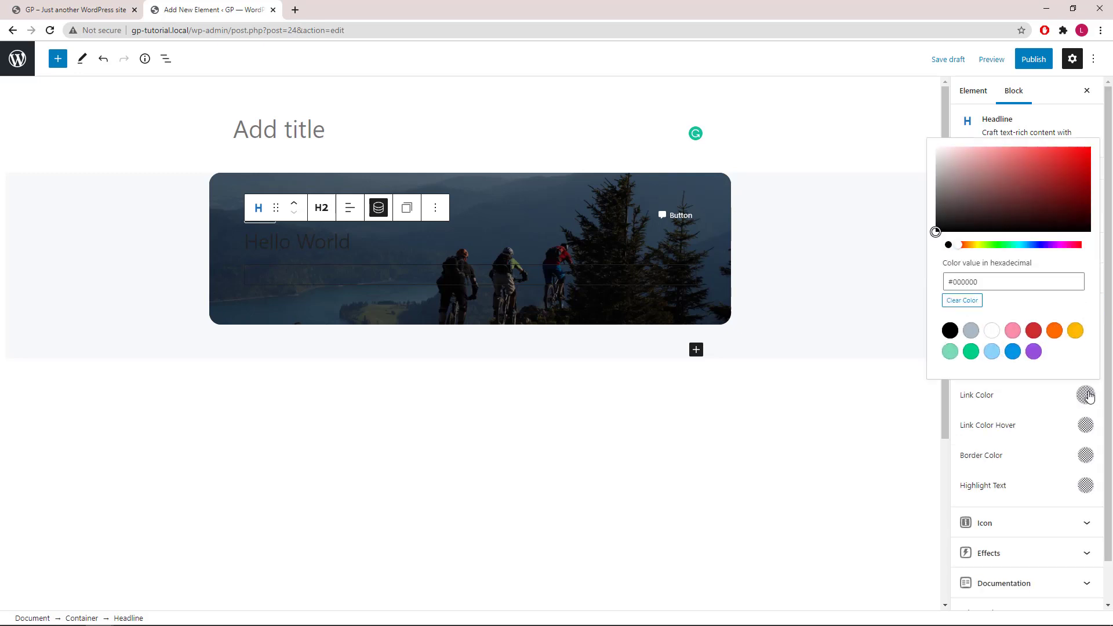
left_click(993, 330)
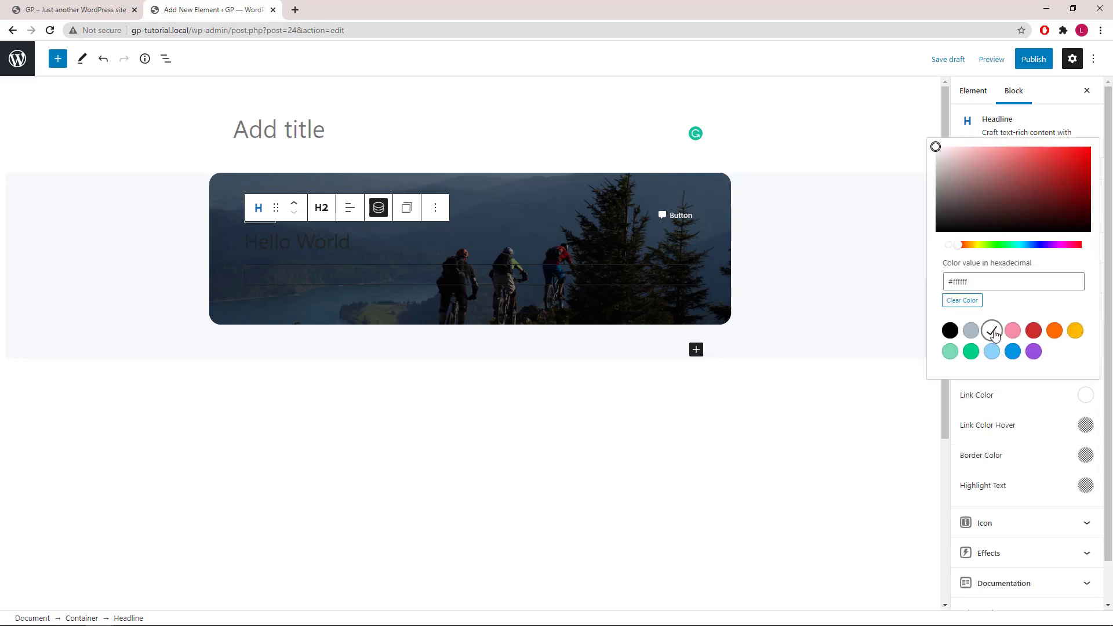
left_click(1085, 425)
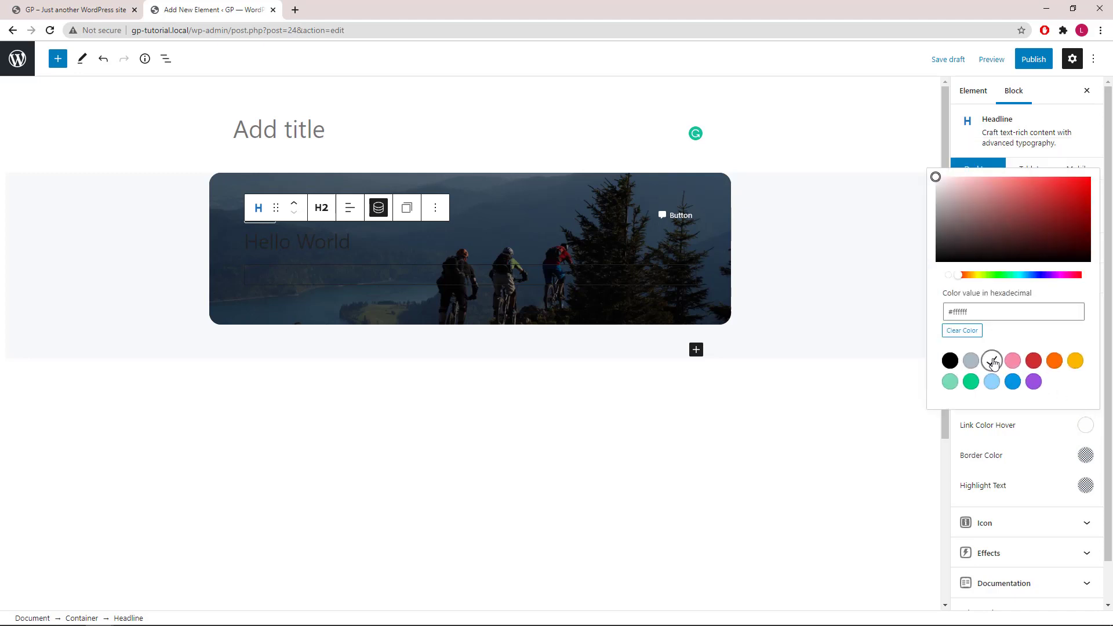
left_click(992, 362)
left_click(1084, 427)
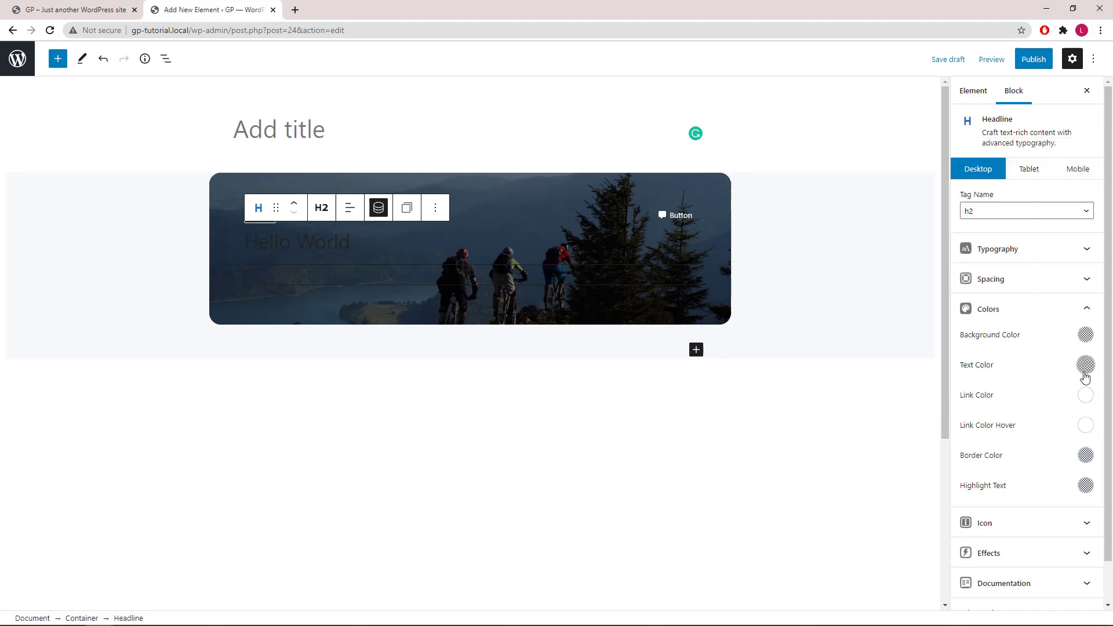
left_click(1086, 365)
left_click(992, 301)
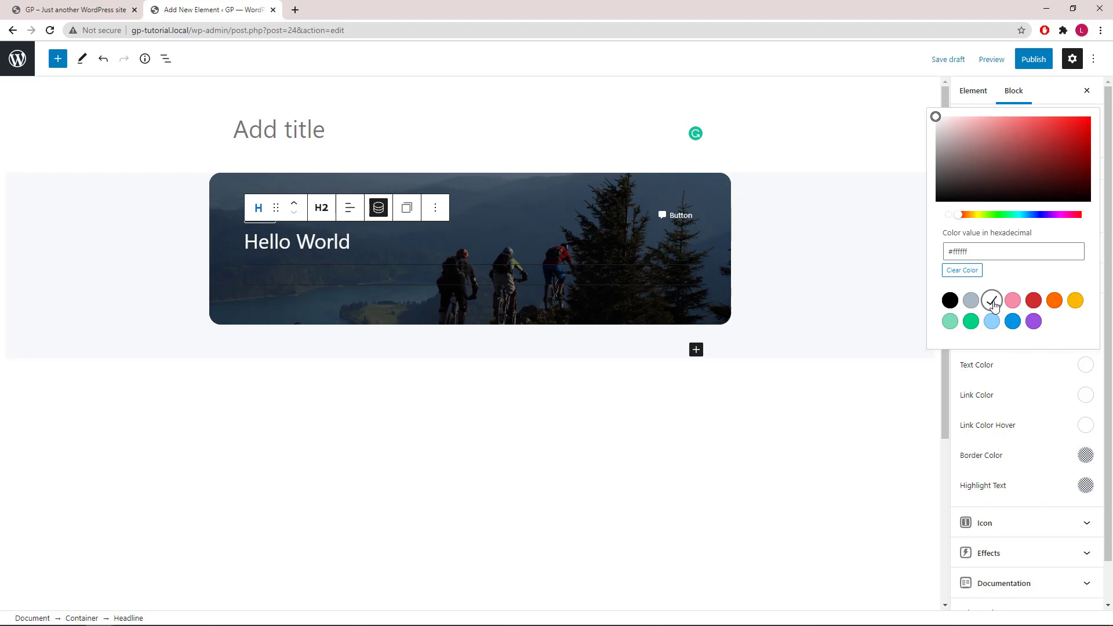
left_click(1083, 367)
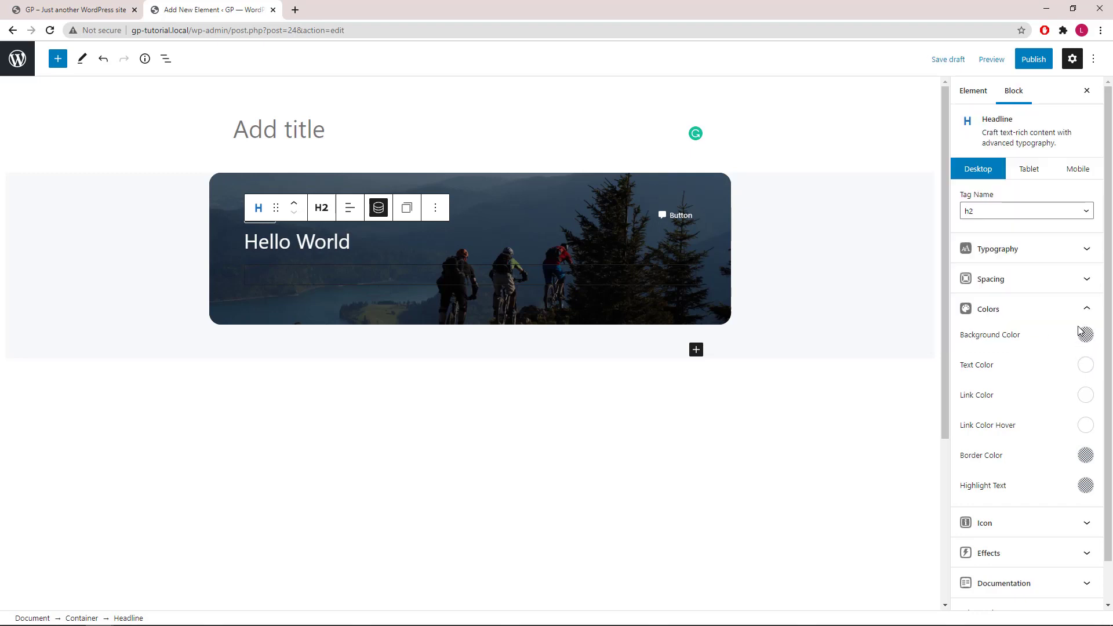
left_click(1088, 311)
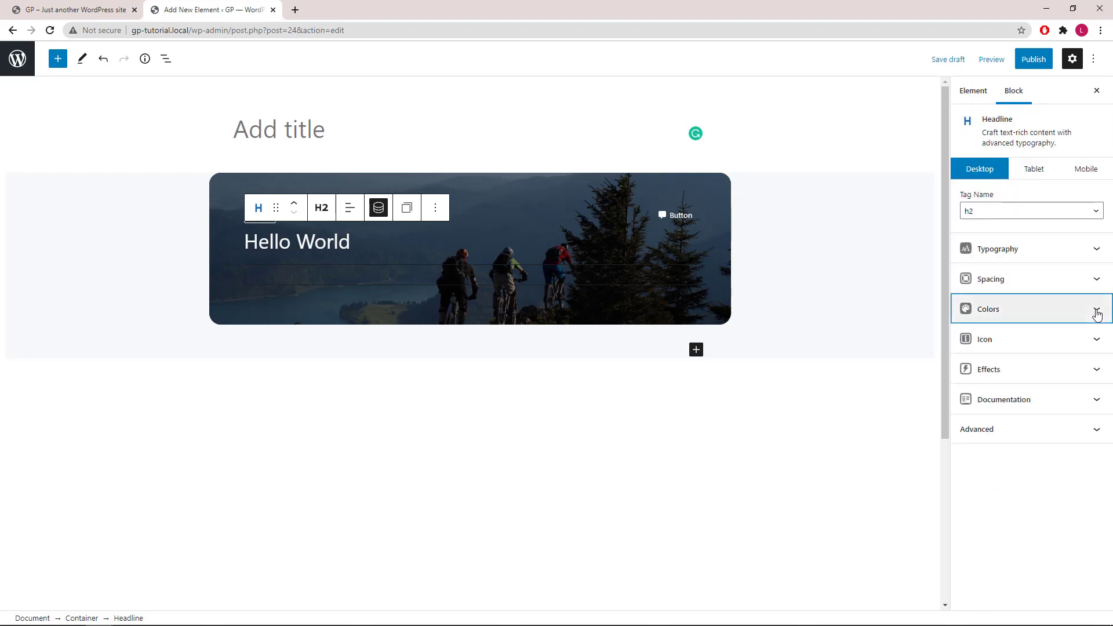
Insert a Container below the headline and set its linked padding to 0 on all sides.
left_click(444, 282)
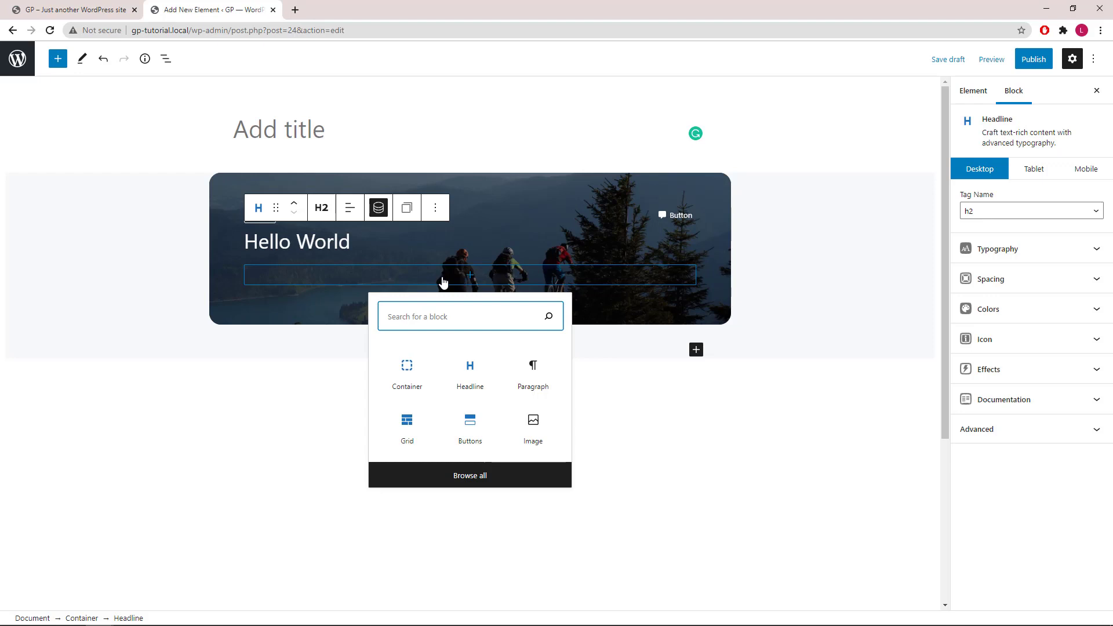
left_click(413, 373)
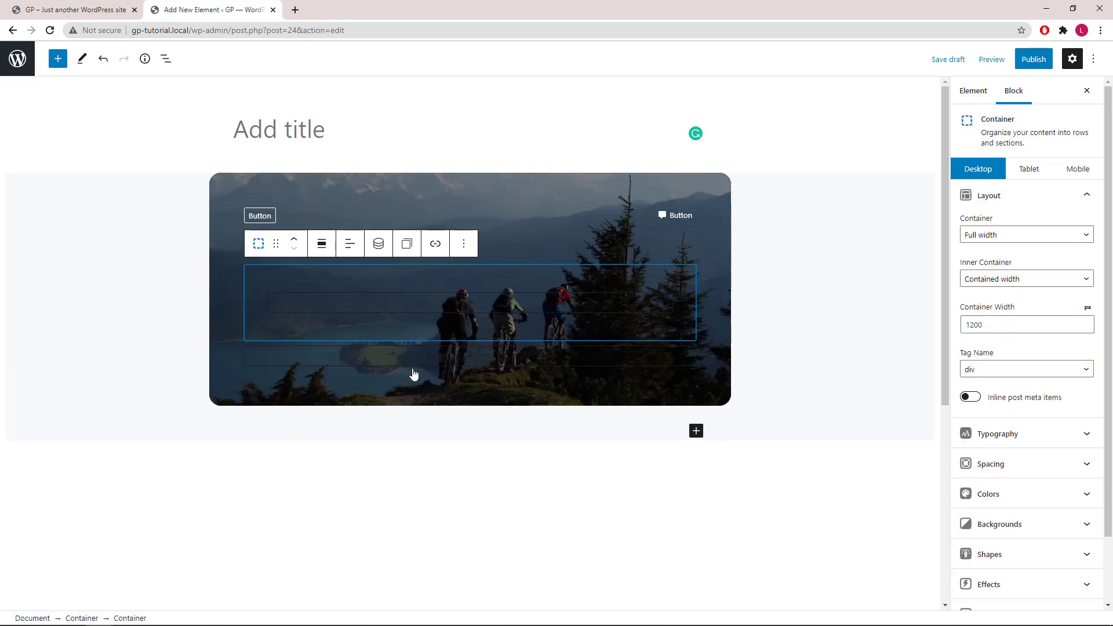
left_click(1087, 466)
scroll(1089, 472, "down", 2)
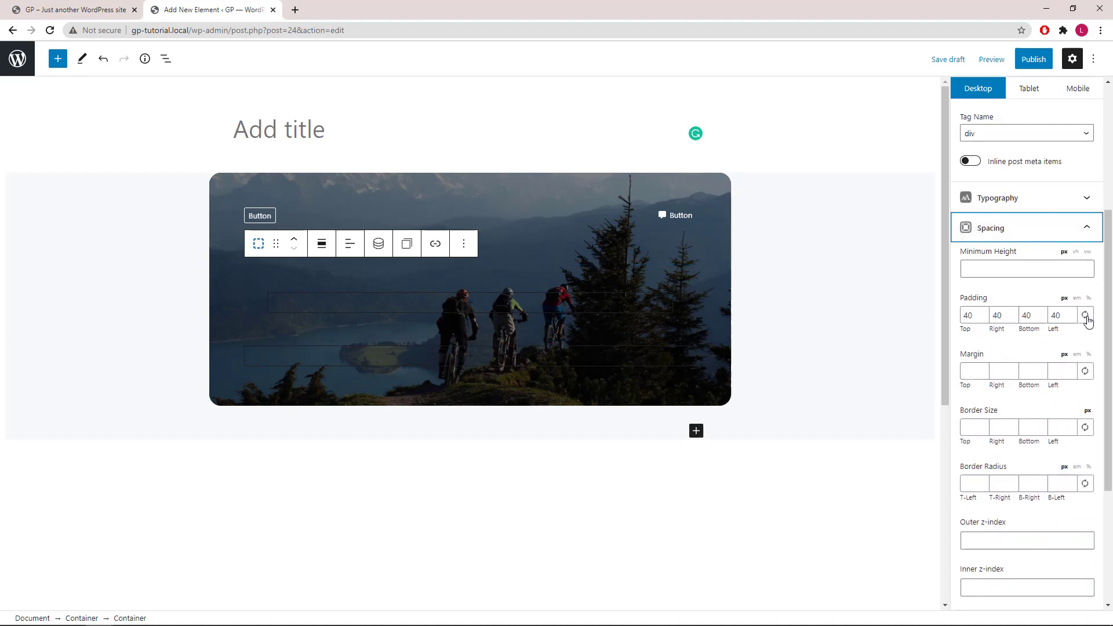
left_click(1085, 315)
left_click_drag(972, 314, 969, 314)
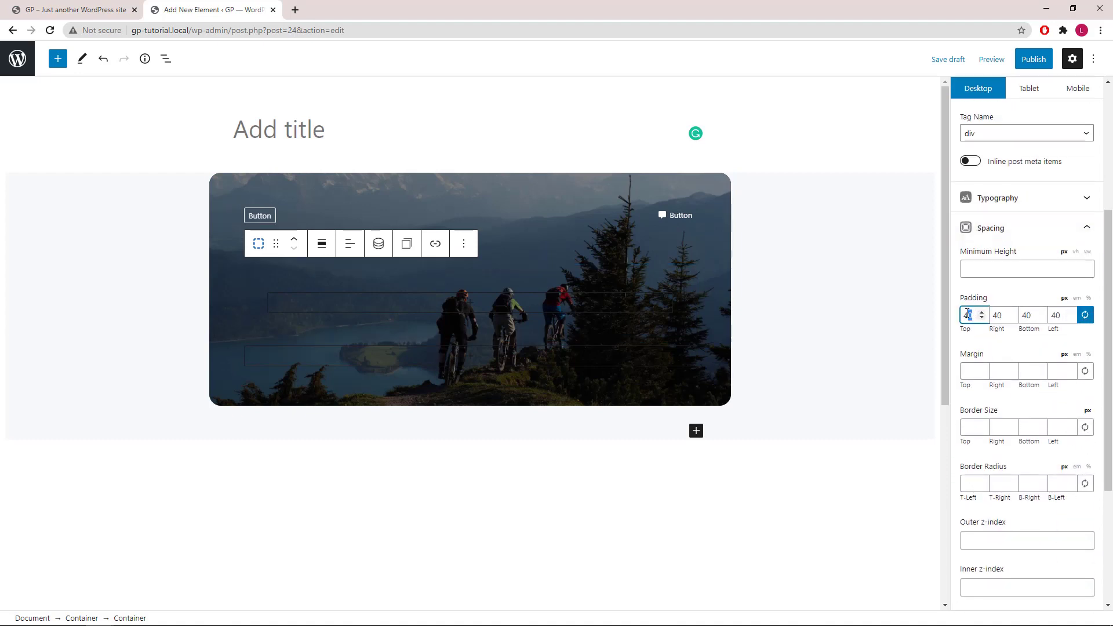
type("0")
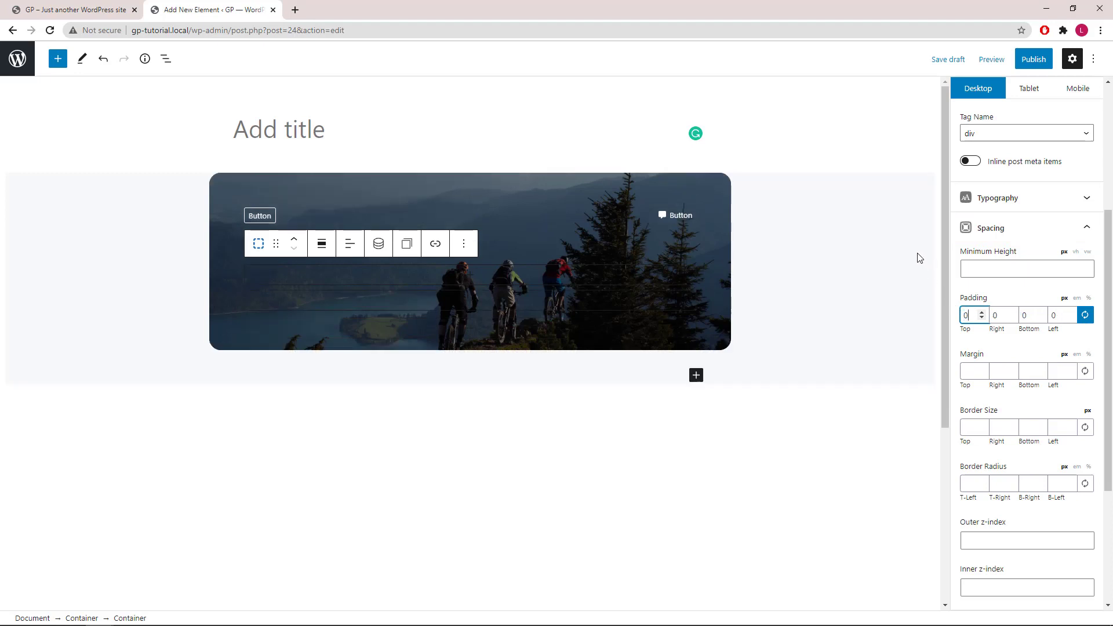
left_click(1087, 228)
left_click_drag(1108, 235, 1109, 170)
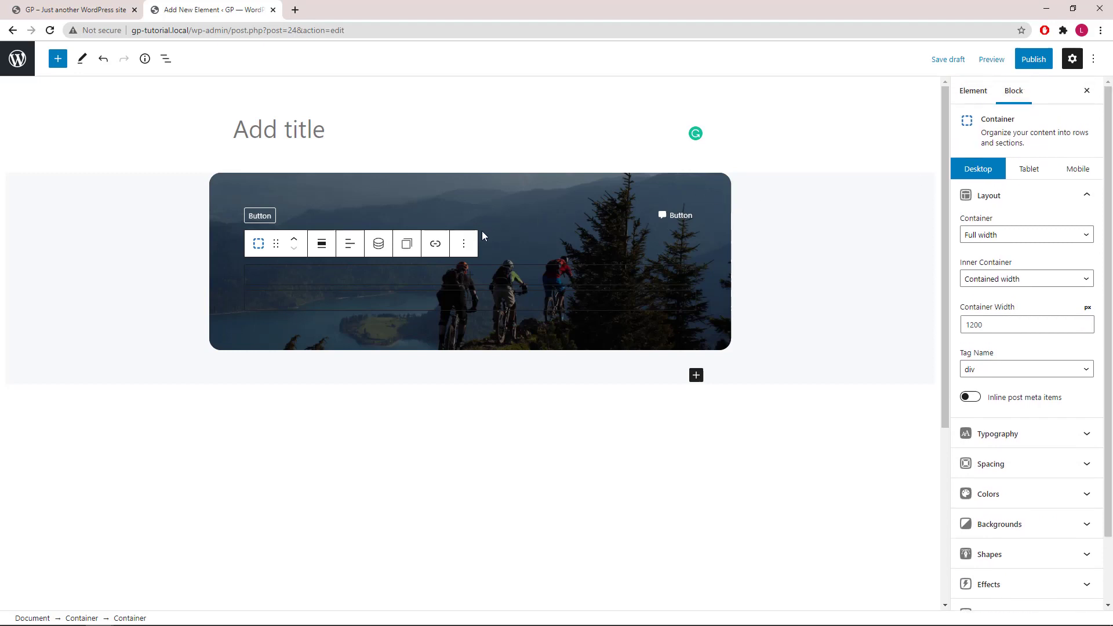
Insert a Dynamic Image via 'dy' showing the author avatar, size 30, rounded.
left_click(473, 278)
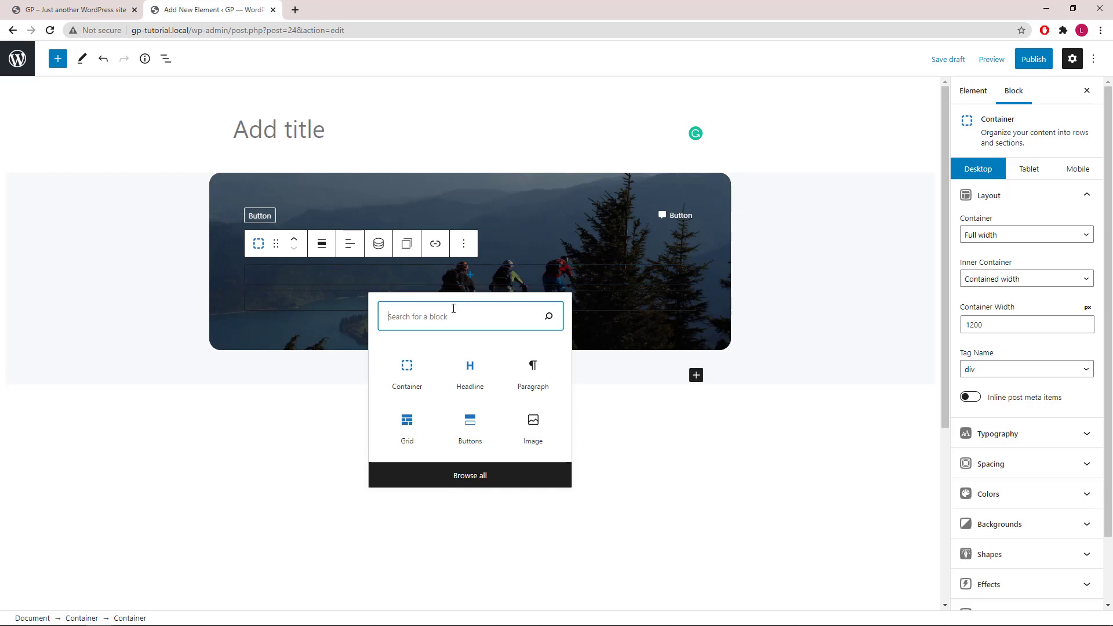
type("dy")
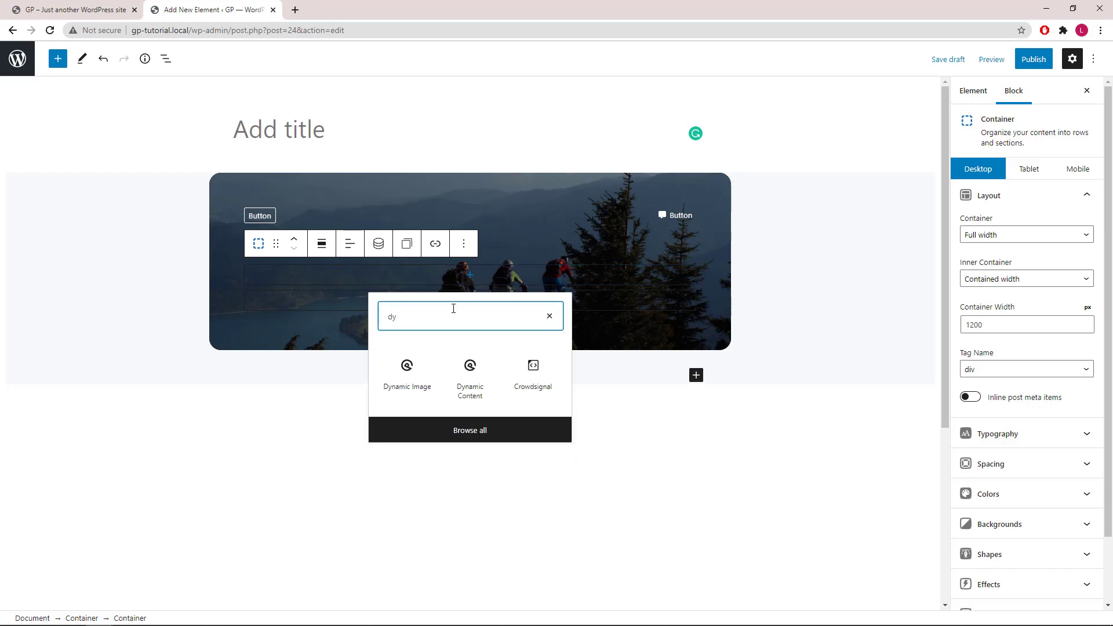
left_click(407, 376)
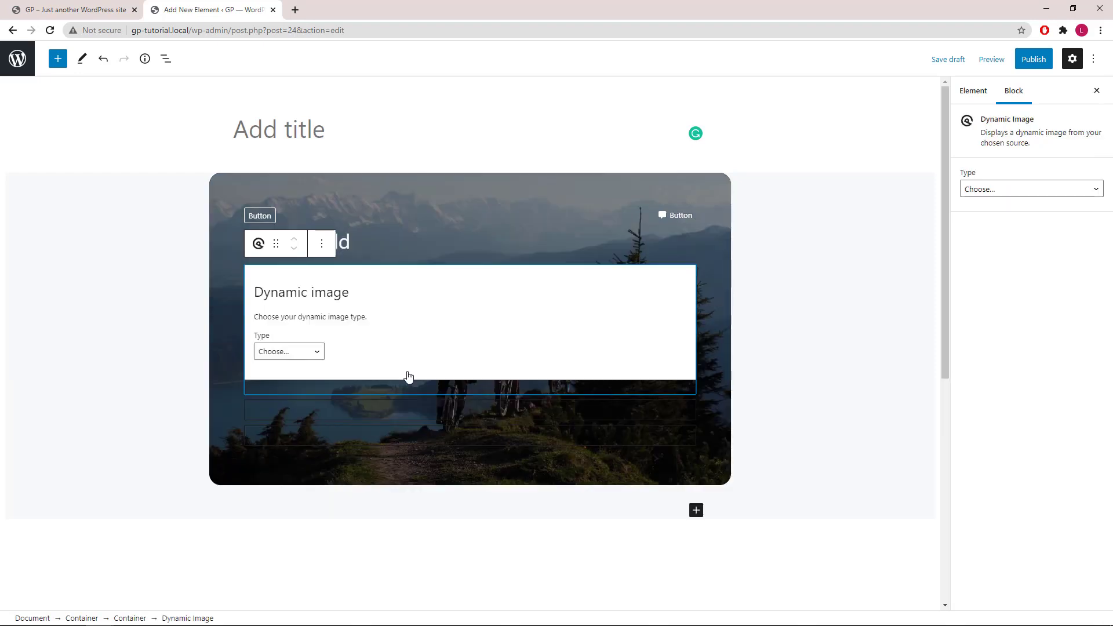
left_click(298, 354)
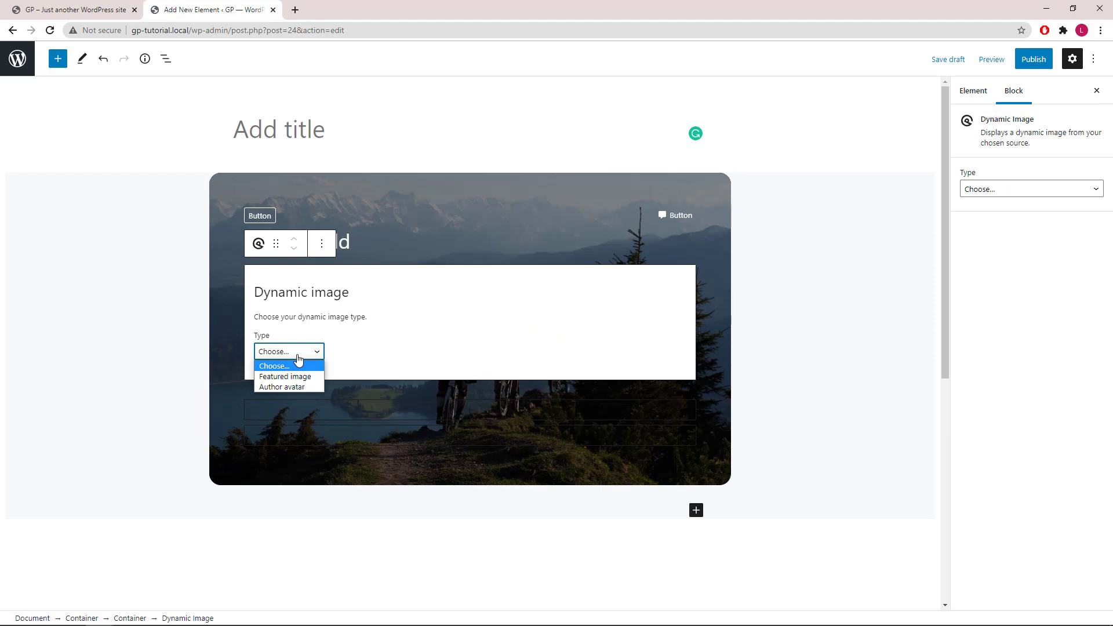
left_click(295, 387)
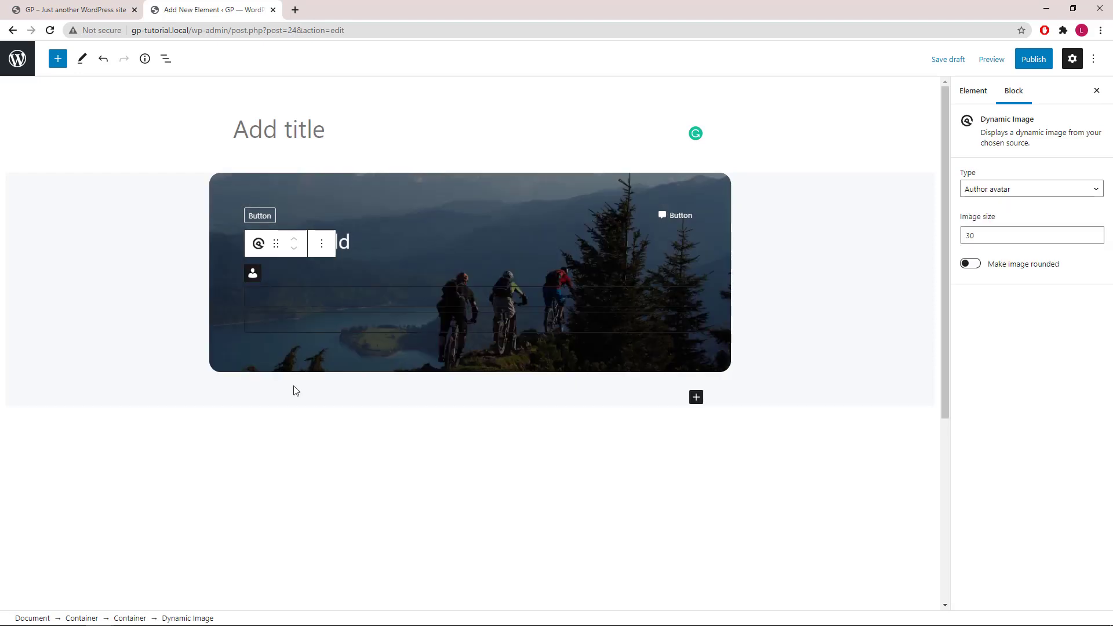
left_click(977, 267)
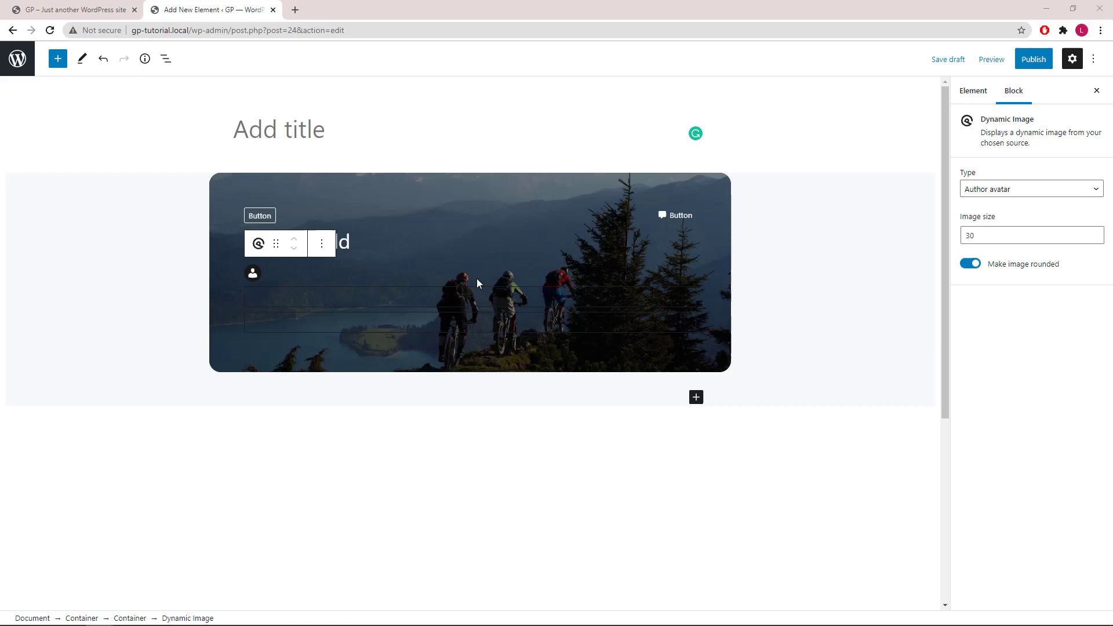
Add a paragraph below the avatar that shows the post author name, linked to the author archive.
left_click(468, 299)
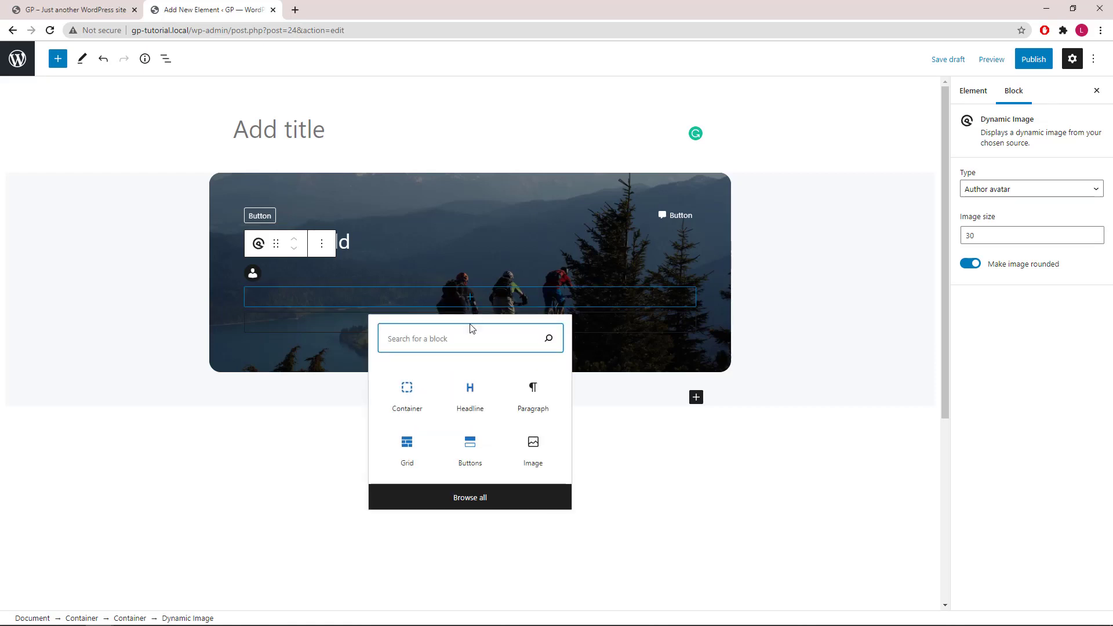
left_click(471, 395)
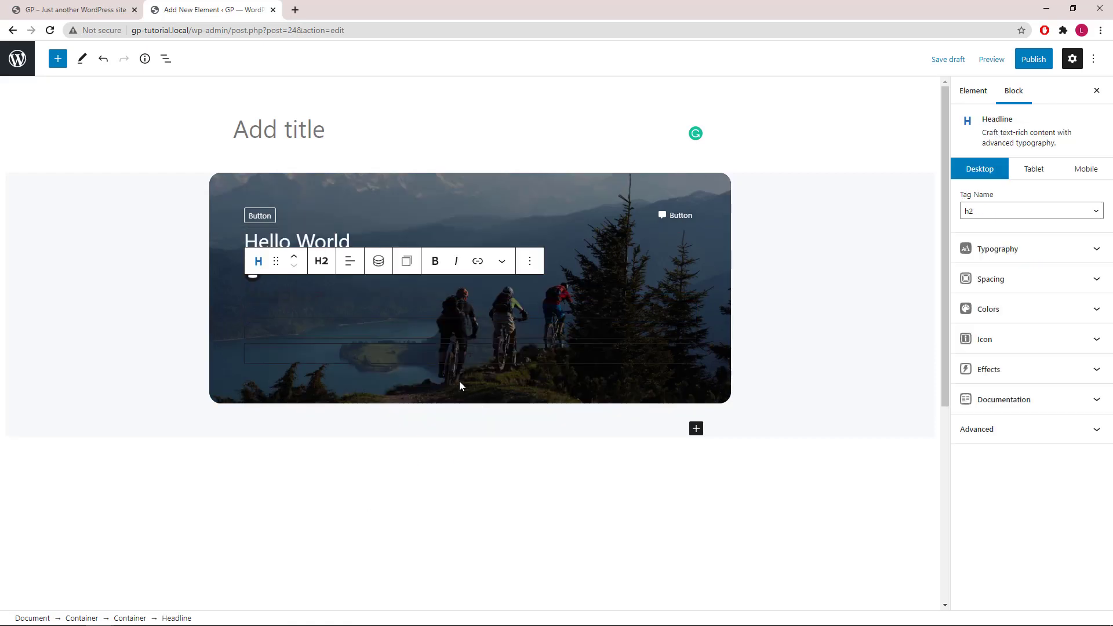
left_click(321, 261)
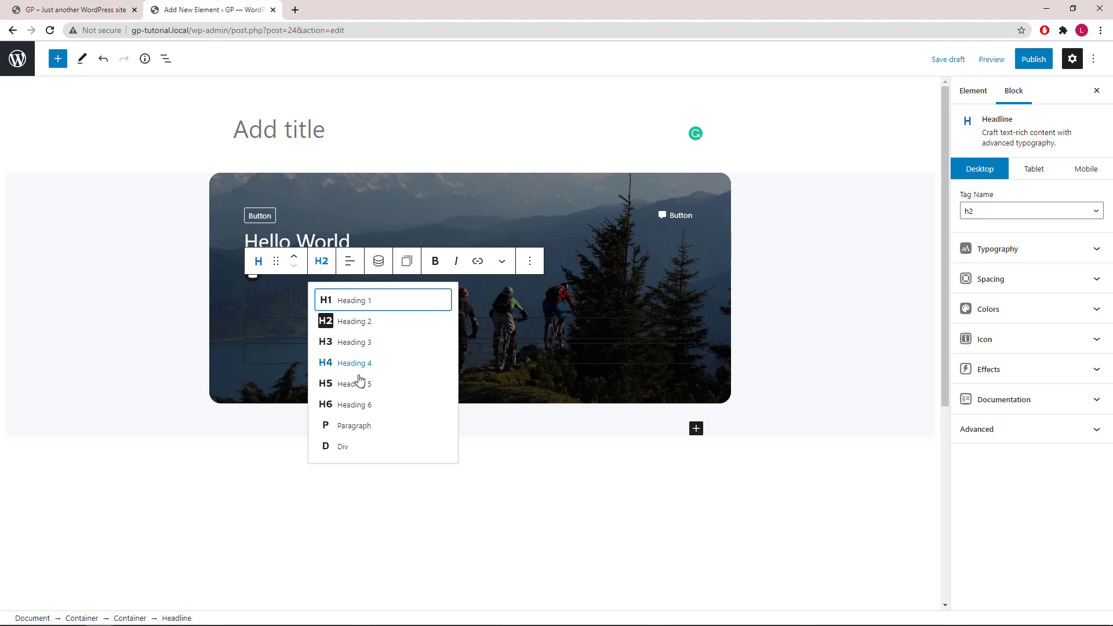
left_click(357, 427)
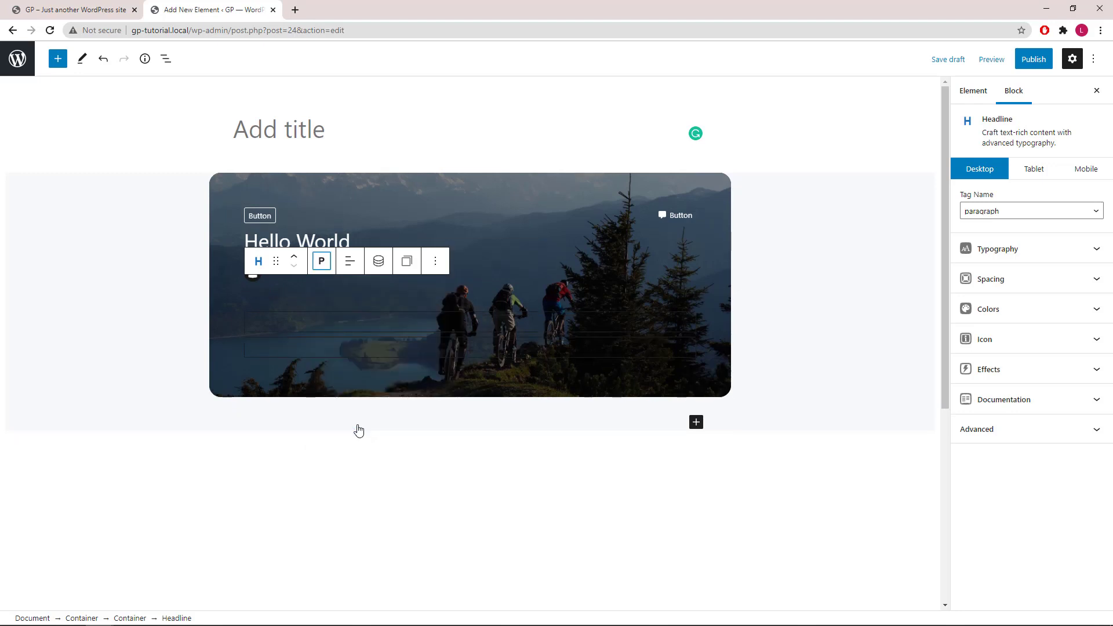
left_click(378, 264)
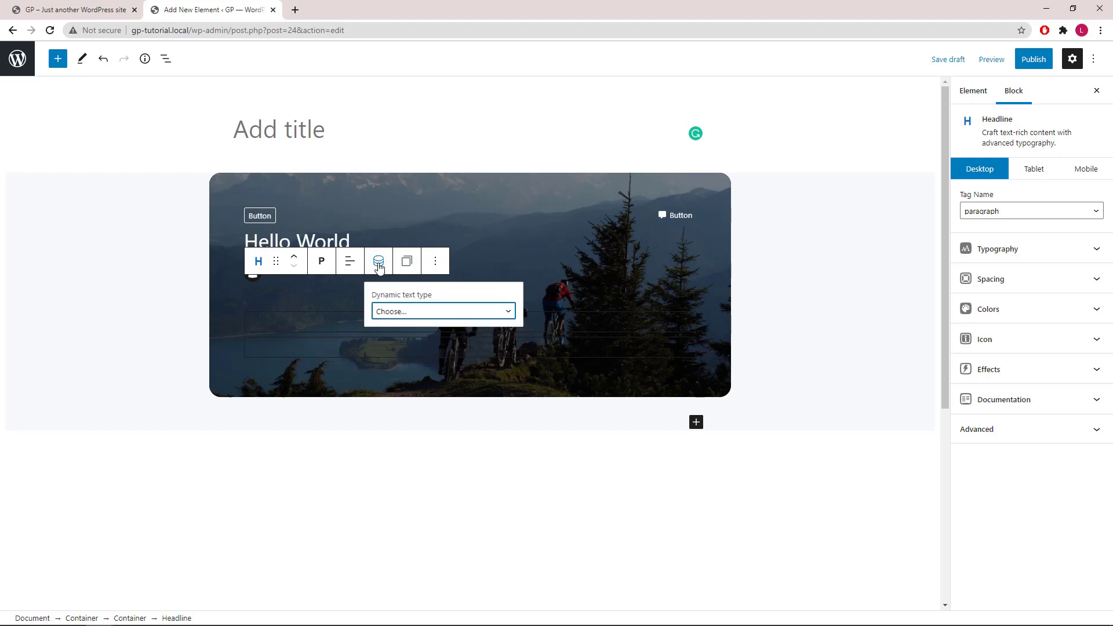
left_click(444, 315)
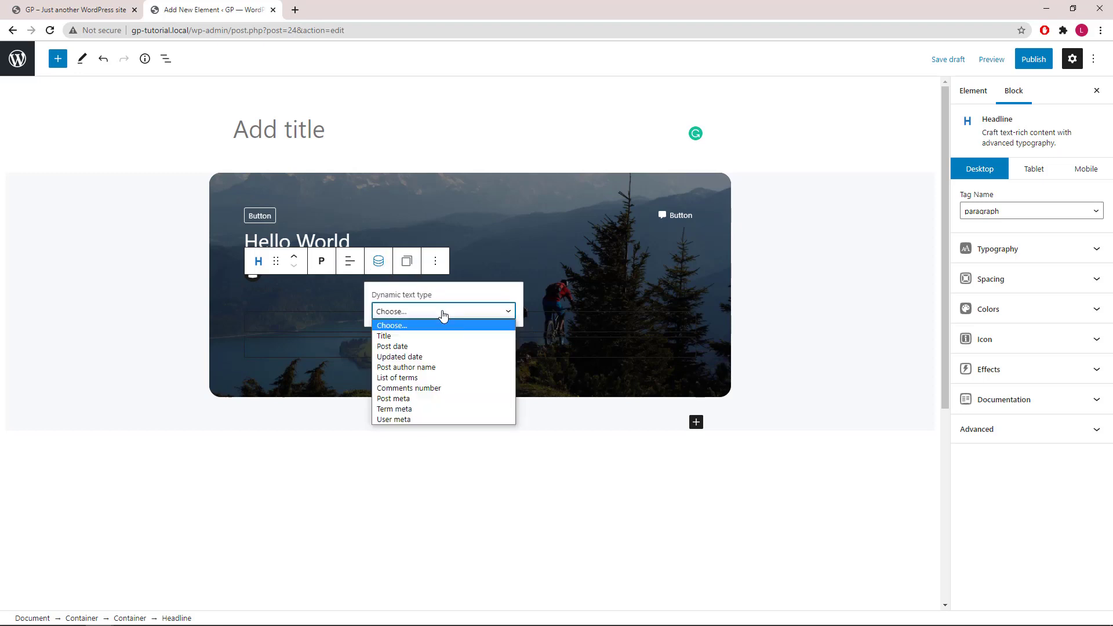
left_click(423, 369)
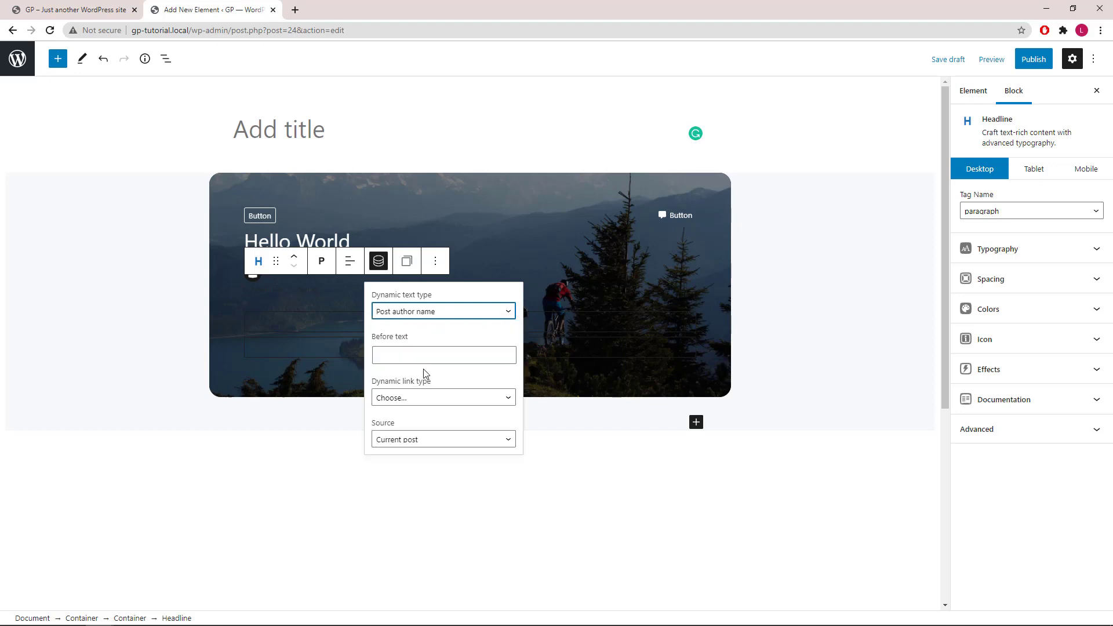
left_click(418, 398)
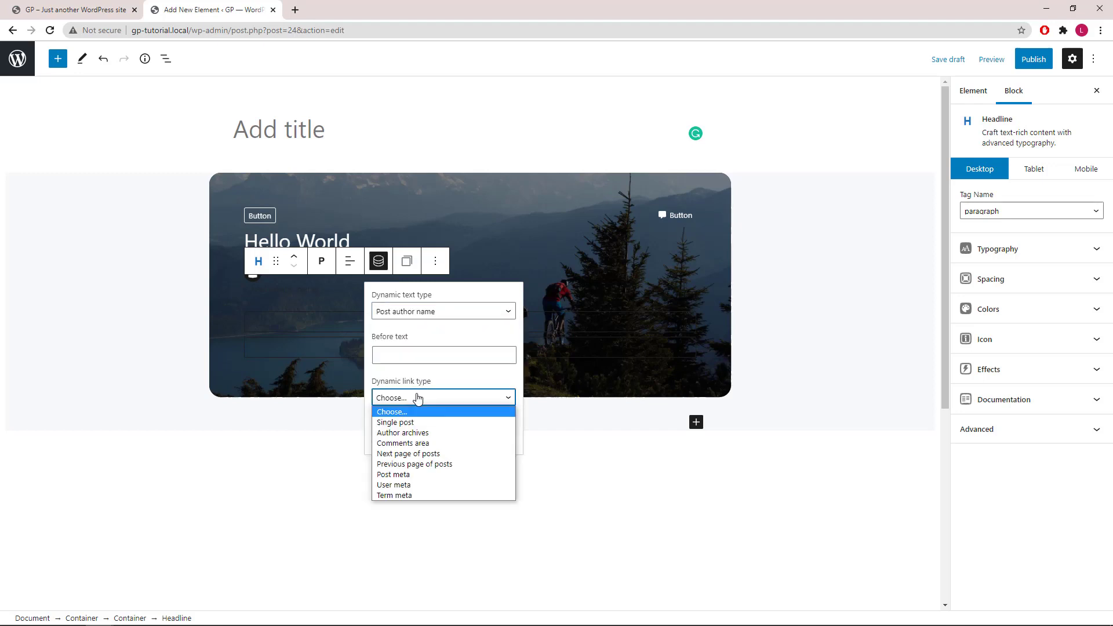
left_click(423, 434)
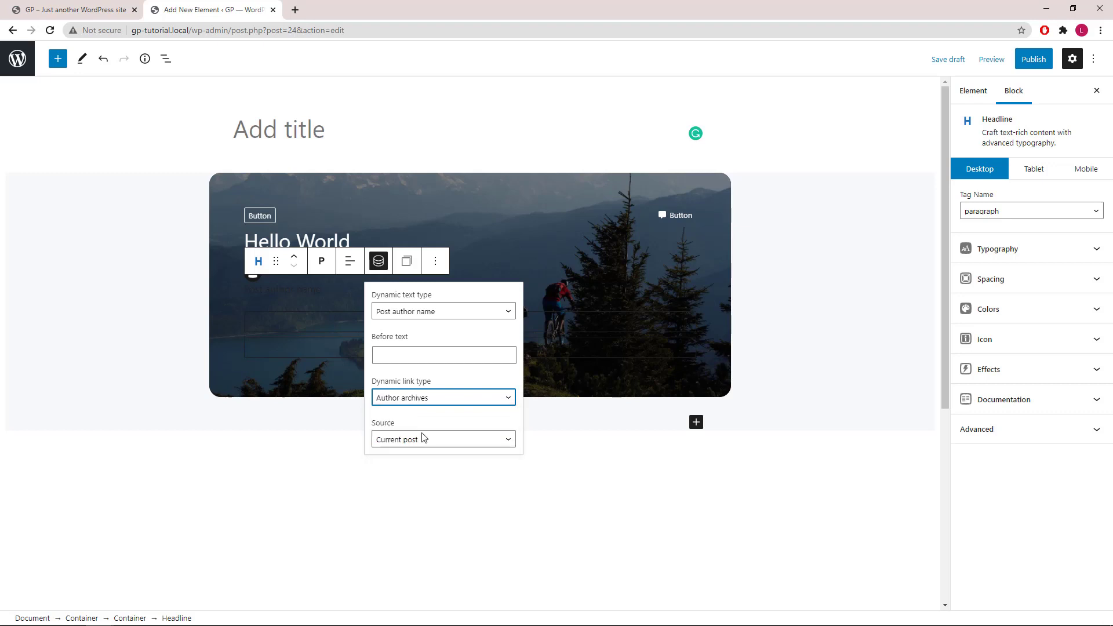
Set the author text's bottom margin to 0 and the next margin field to 10.
left_click(992, 279)
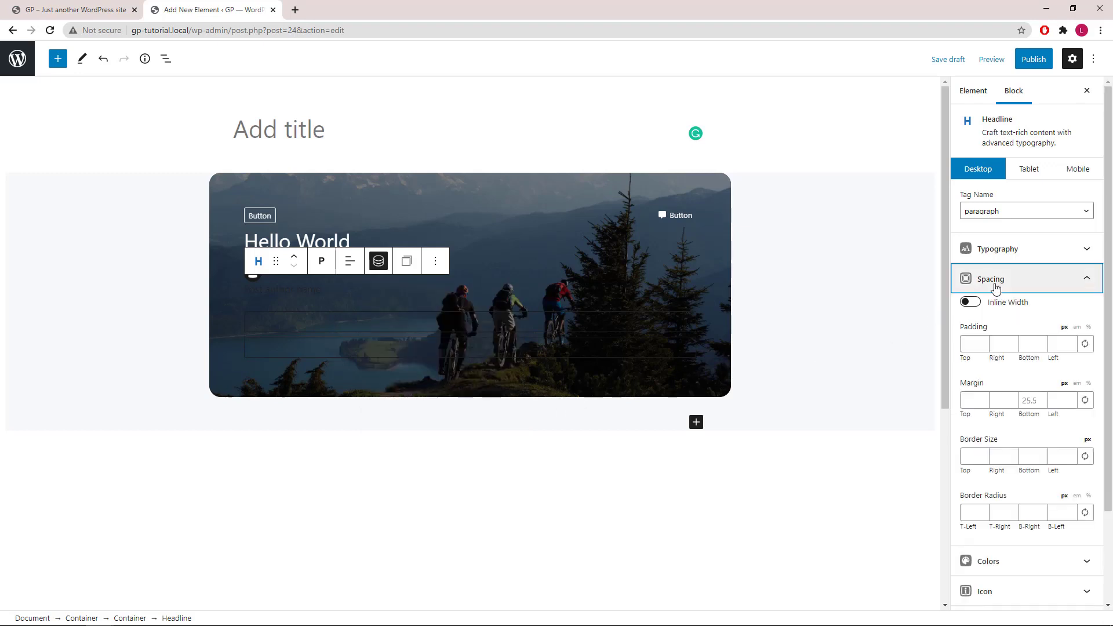
left_click(1030, 401)
type("0")
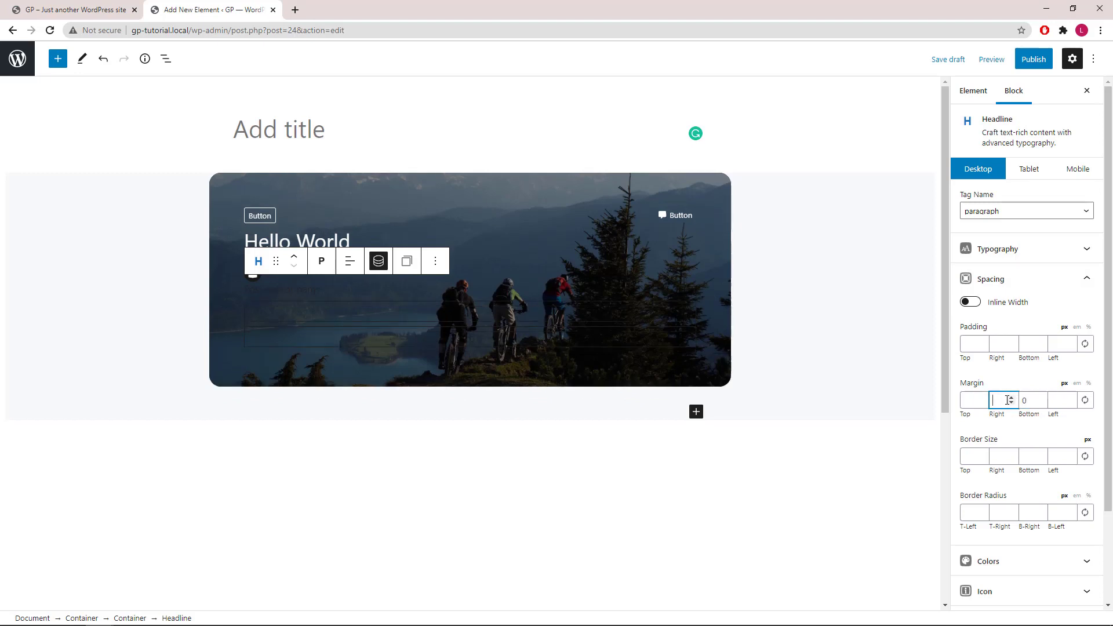
key("Tab")
type("10")
scroll(1080, 467, "down", 2)
left_click(1086, 179)
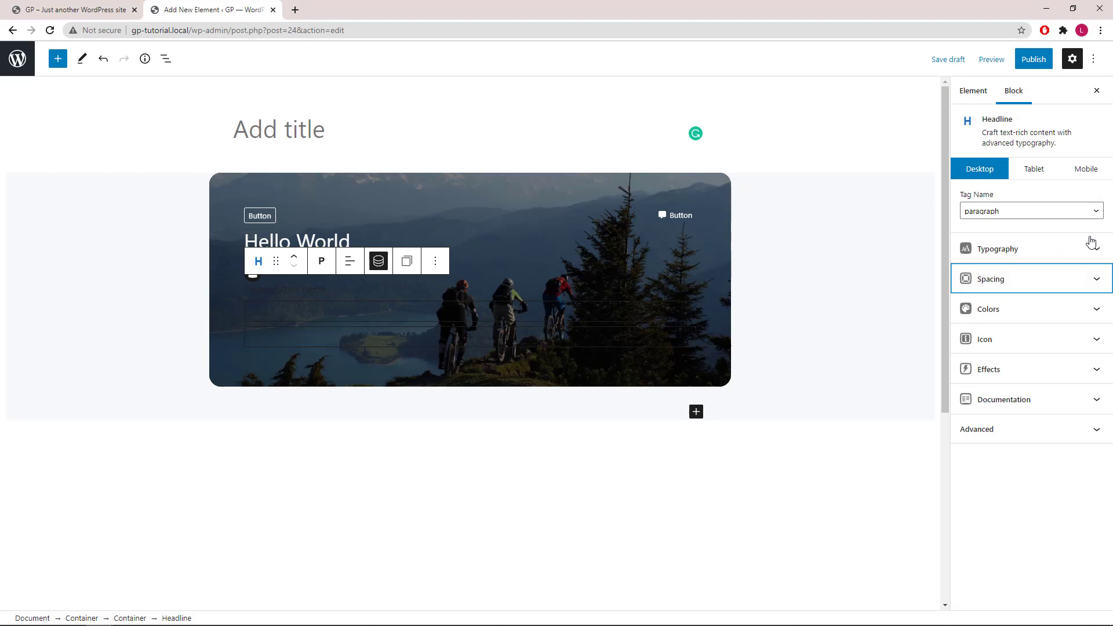
Set the author text colour to white.
left_click(1092, 311)
left_click(1086, 365)
left_click(1085, 395)
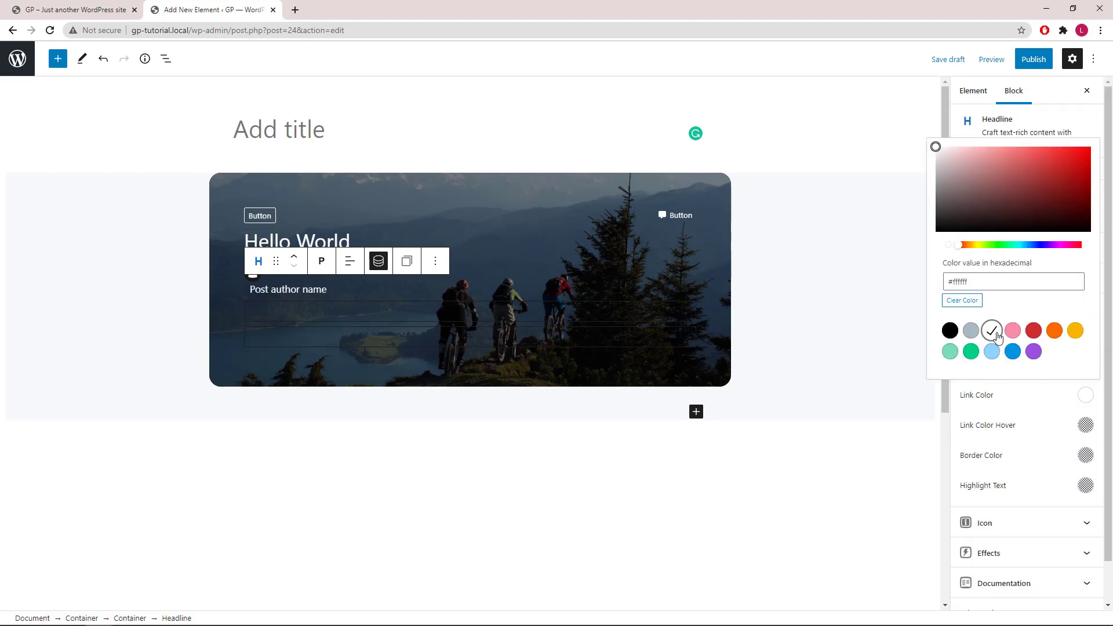
left_click(1086, 425)
left_click(1086, 425)
left_click(1093, 313)
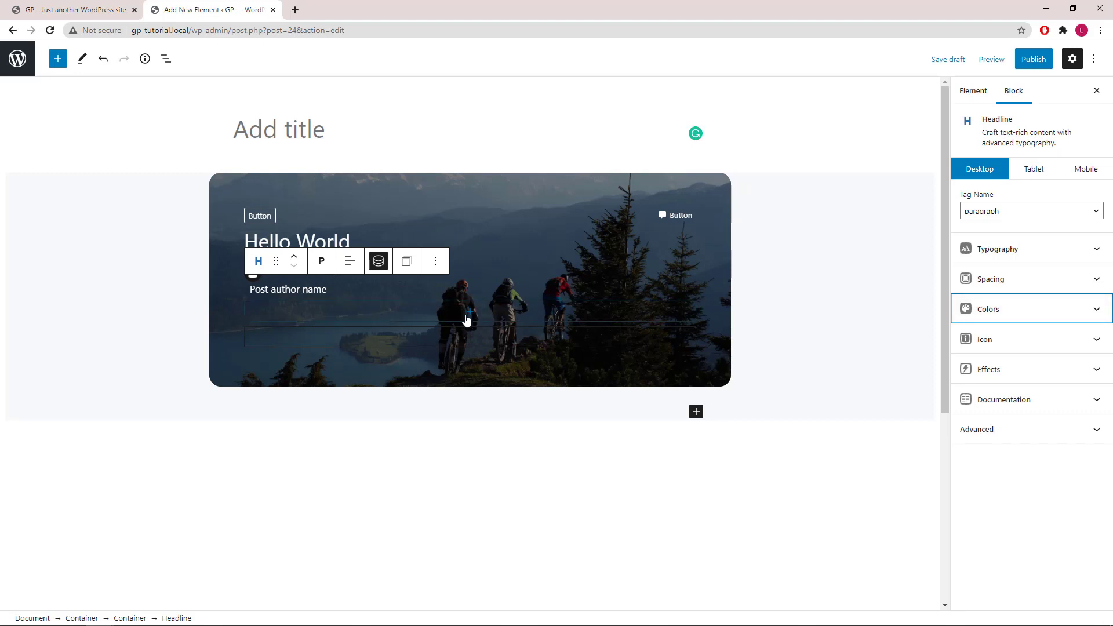
Select the author meta Container in List View and turn on Inline post meta items.
left_click(423, 214)
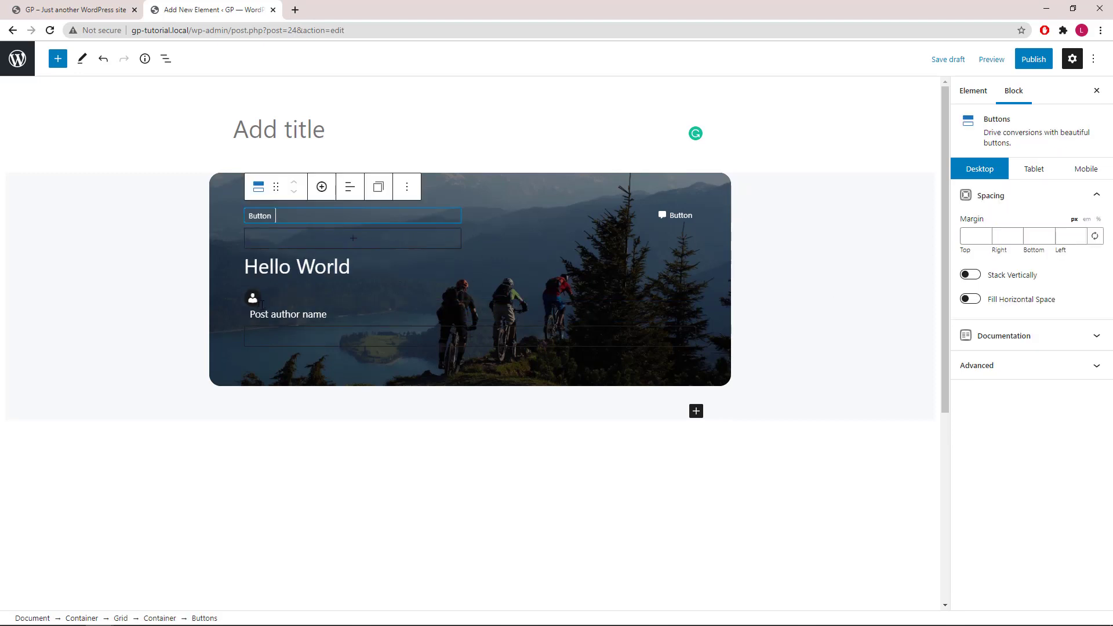
left_click(166, 59)
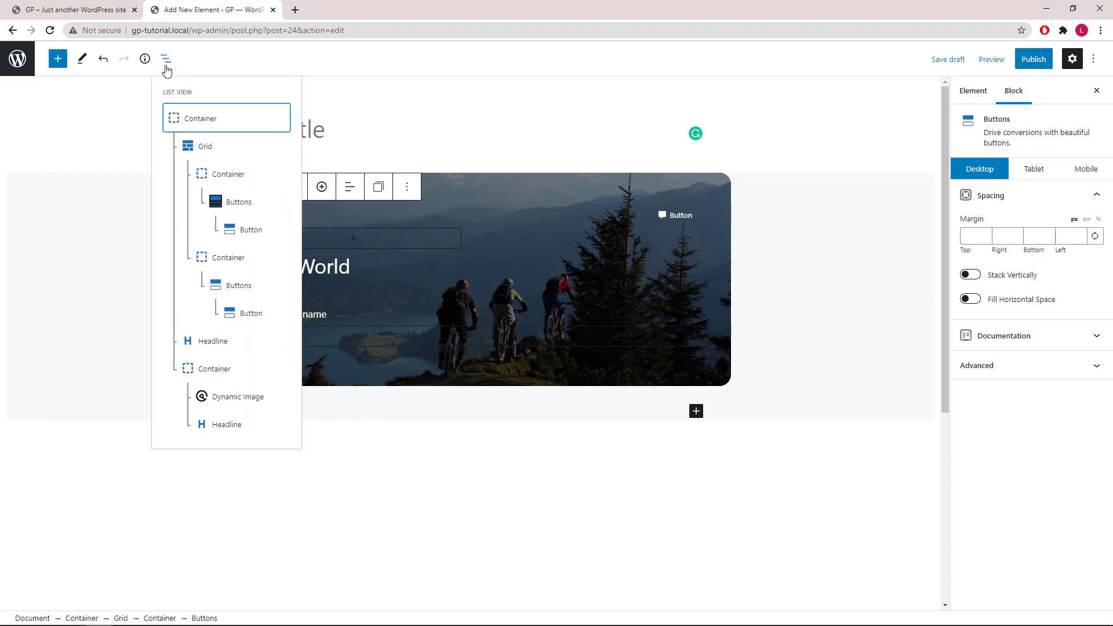
left_click(225, 369)
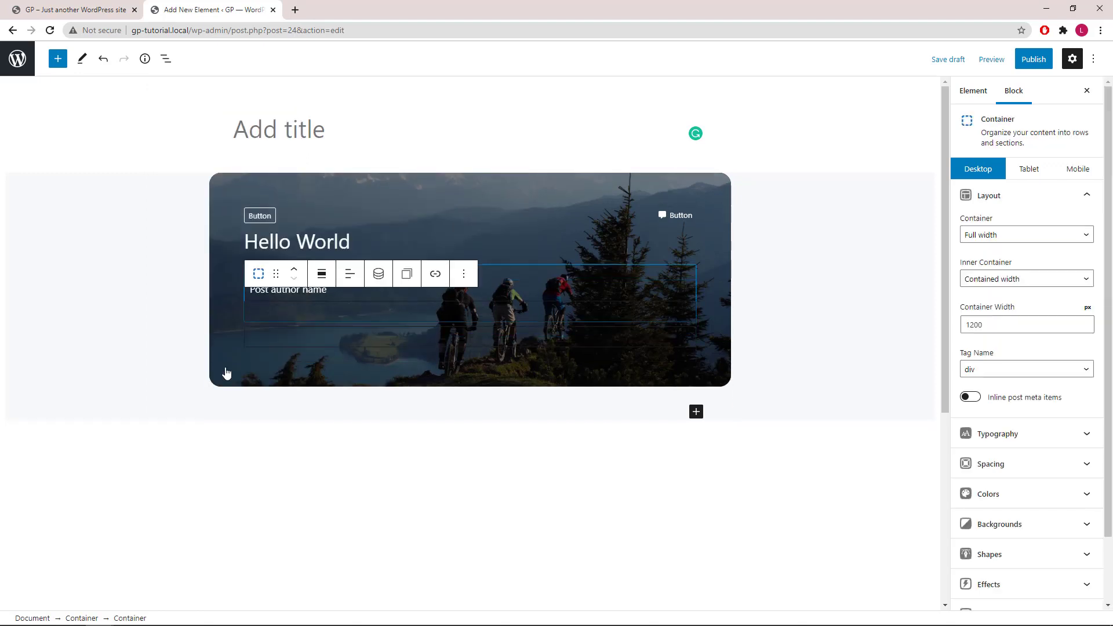
left_click(972, 399)
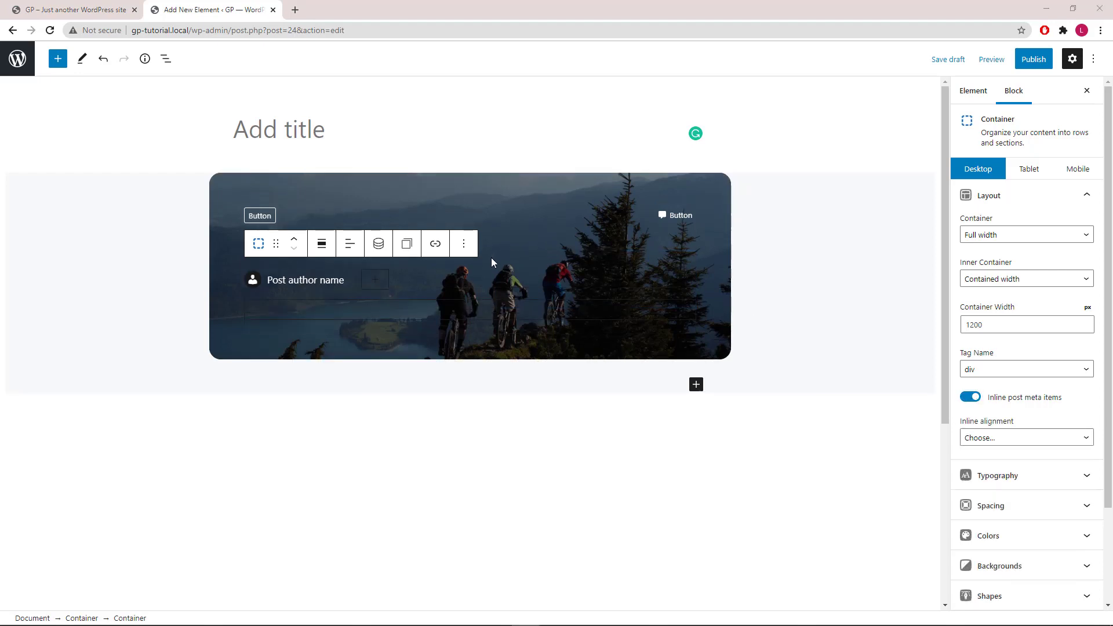
Add a Buttons block below the author line labelled READ MORE.
left_click(473, 309)
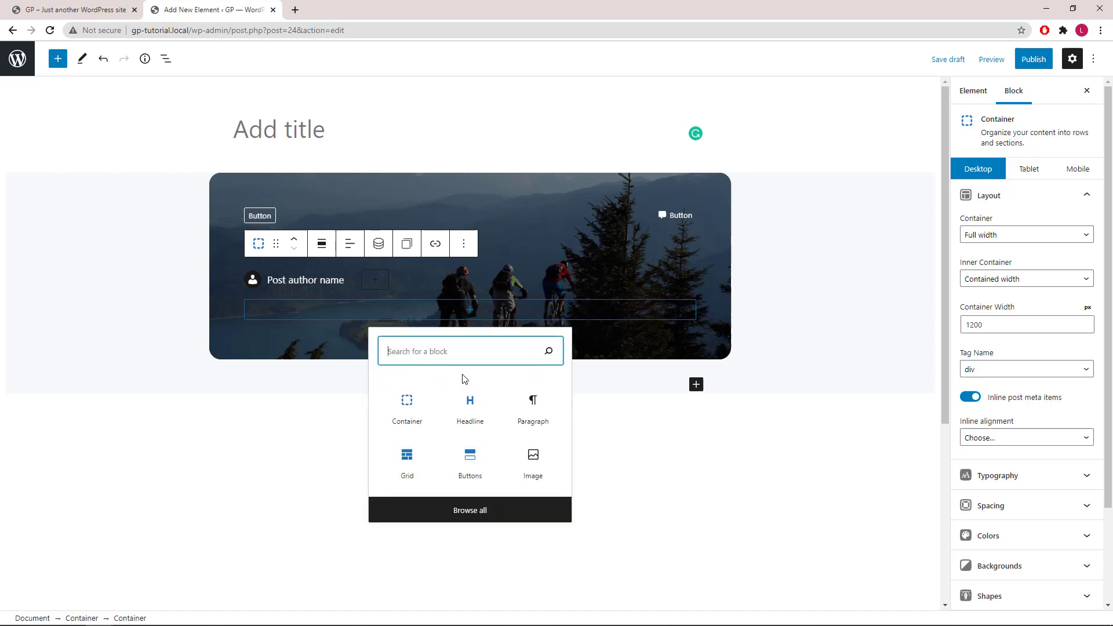
left_click(472, 463)
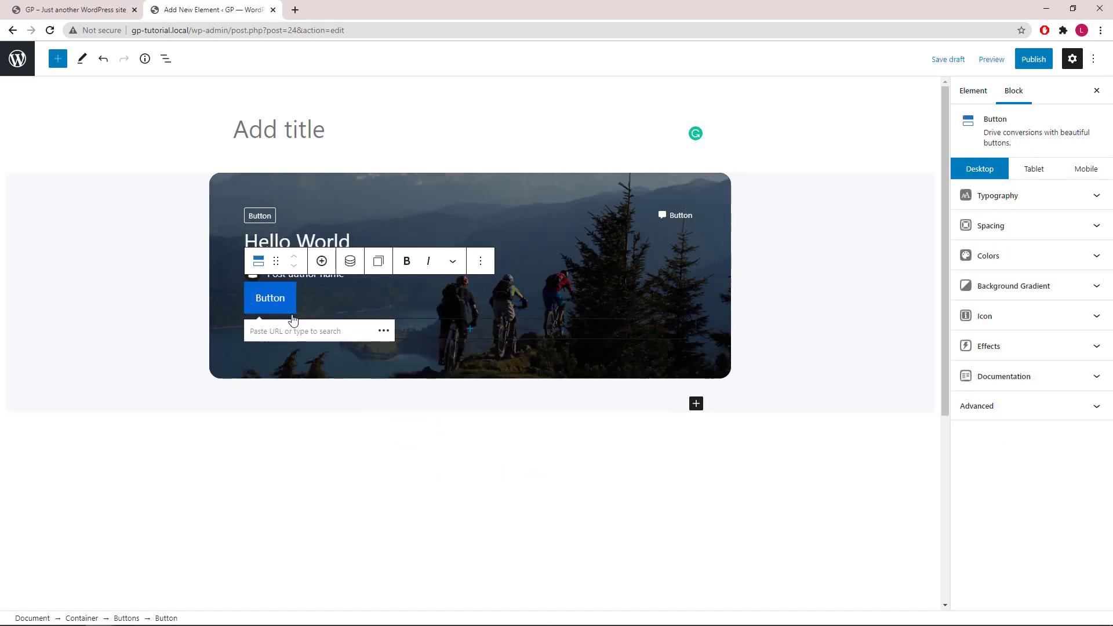
double_click(270, 299)
right_click(270, 306)
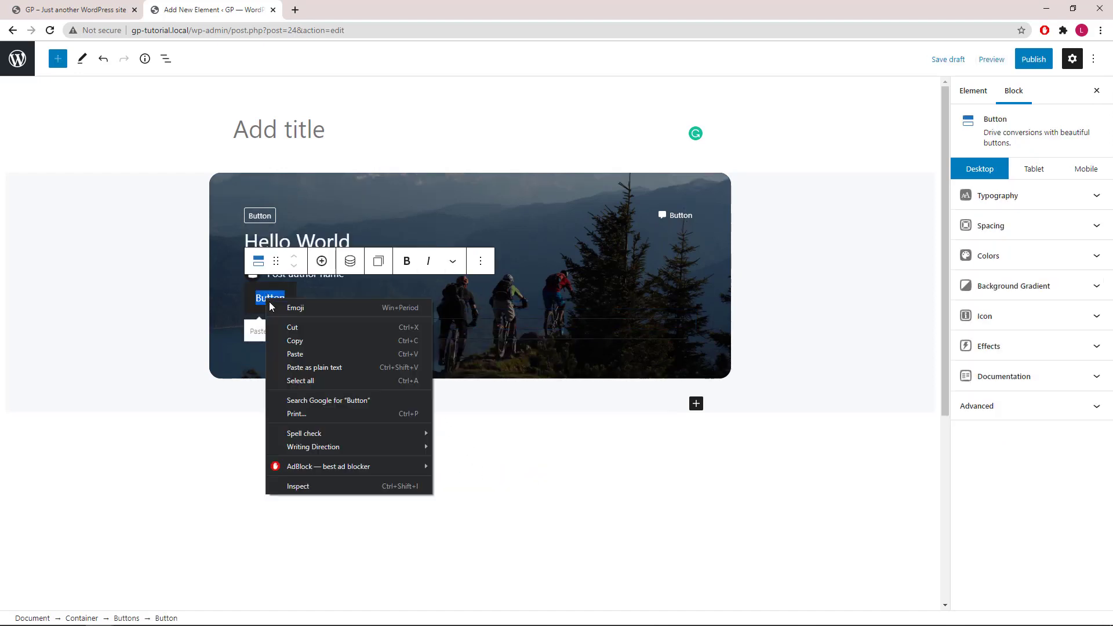
left_click(315, 367)
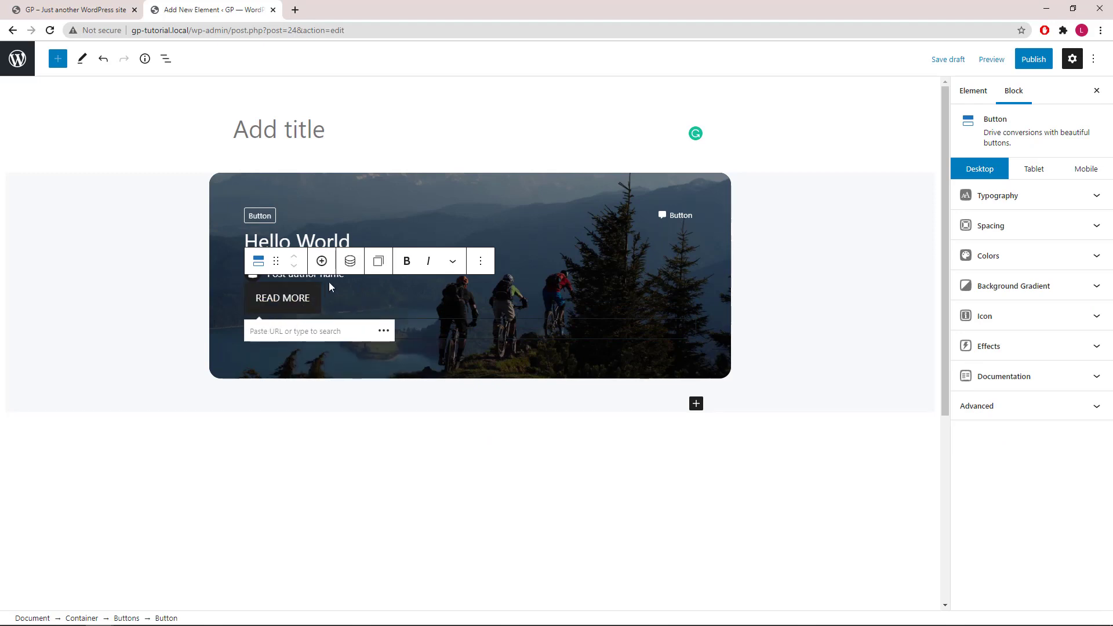
Set the button's dynamic link type to Single post.
left_click(350, 264)
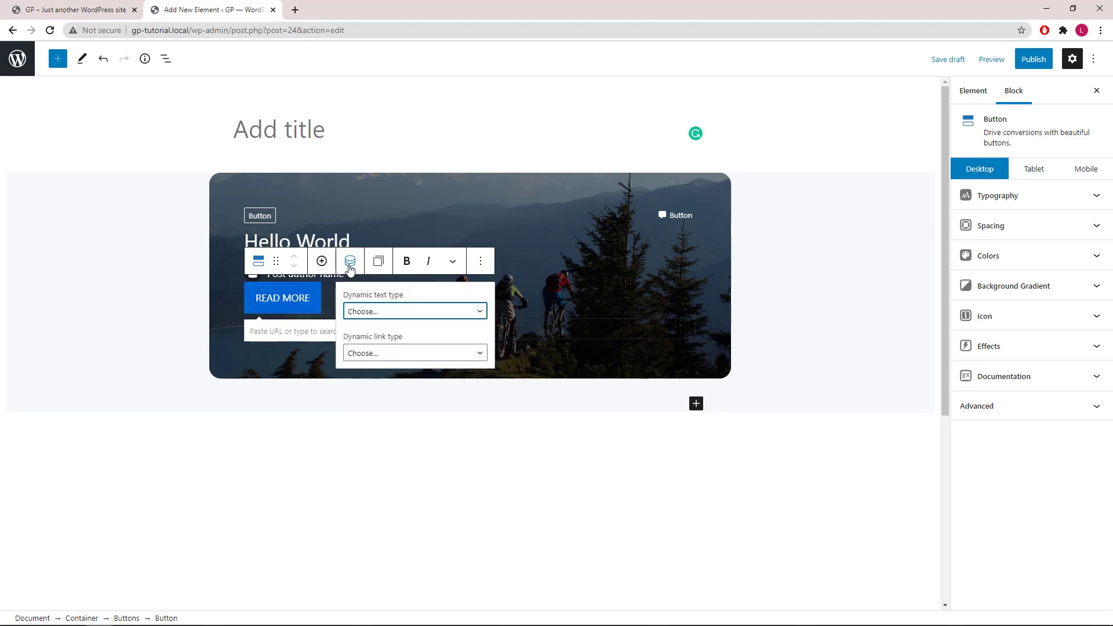
left_click(422, 356)
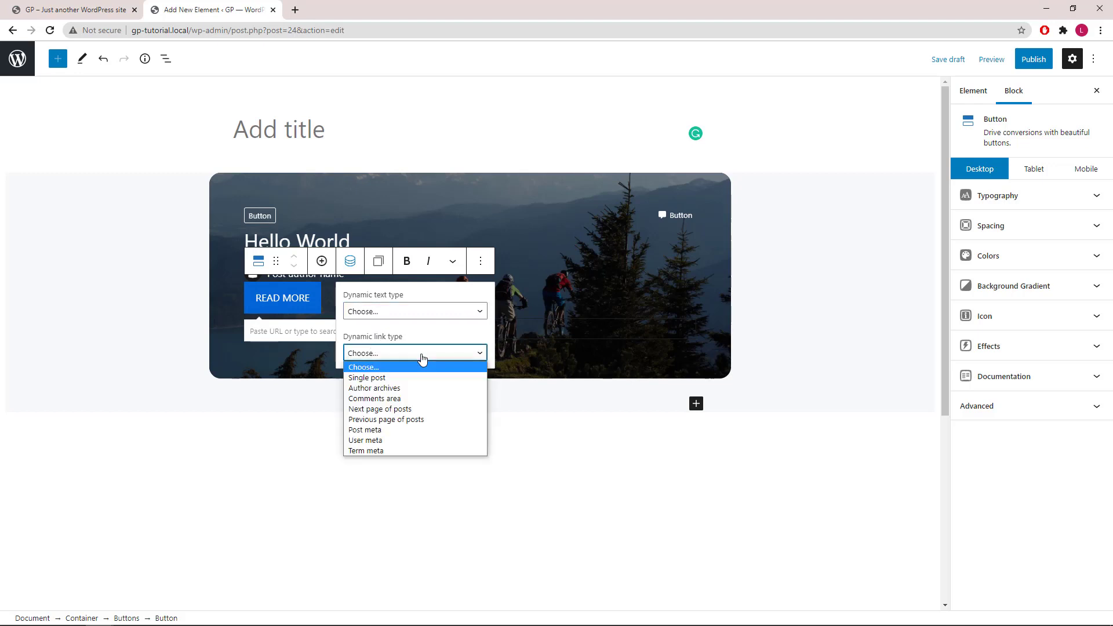
left_click(397, 379)
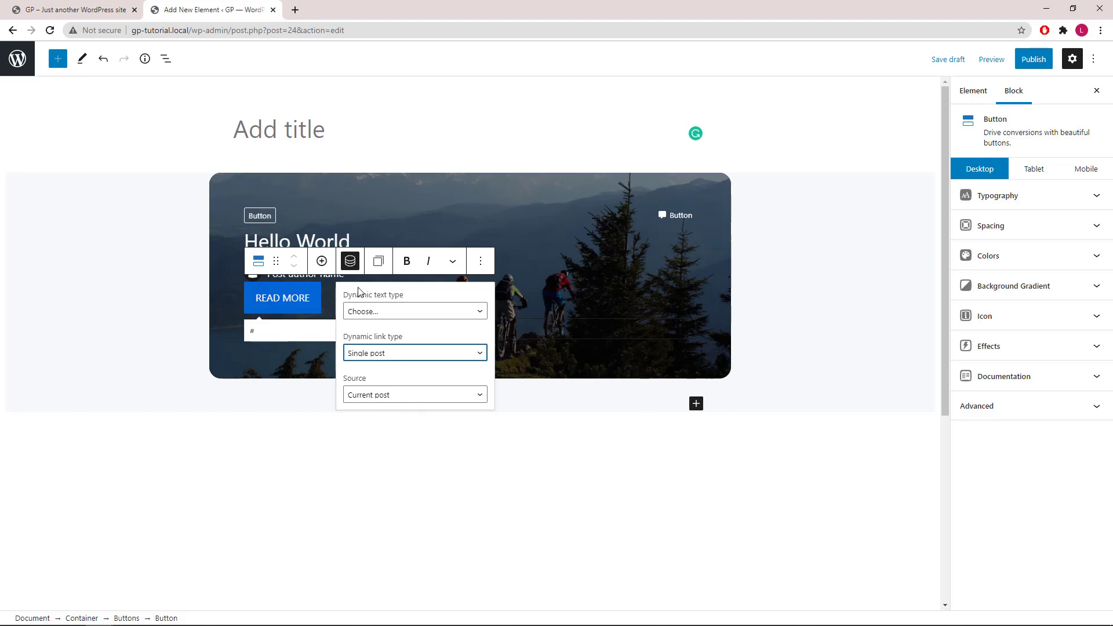
left_click(350, 263)
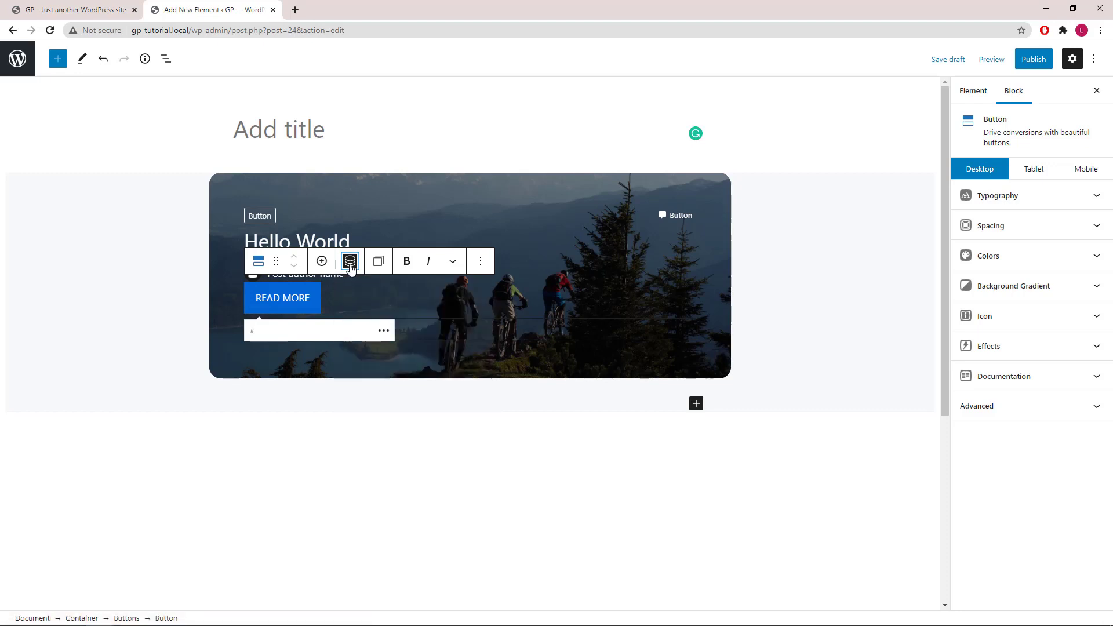
Select the Buttons group in List View, align it right, and set Margin Top to 350.
left_click(166, 60)
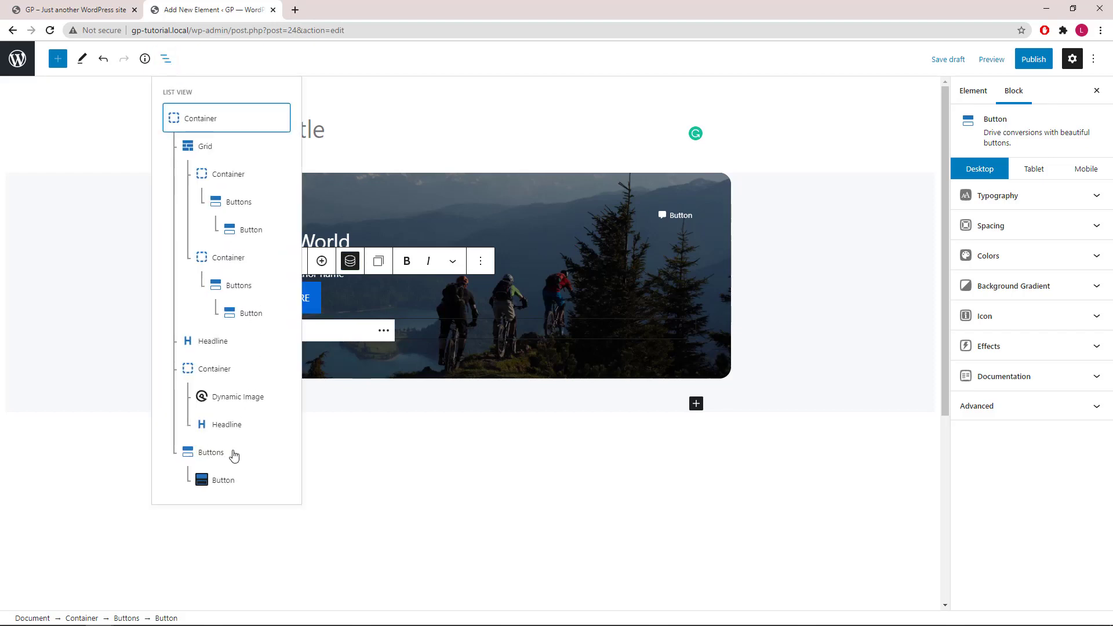
left_click(211, 453)
left_click(347, 262)
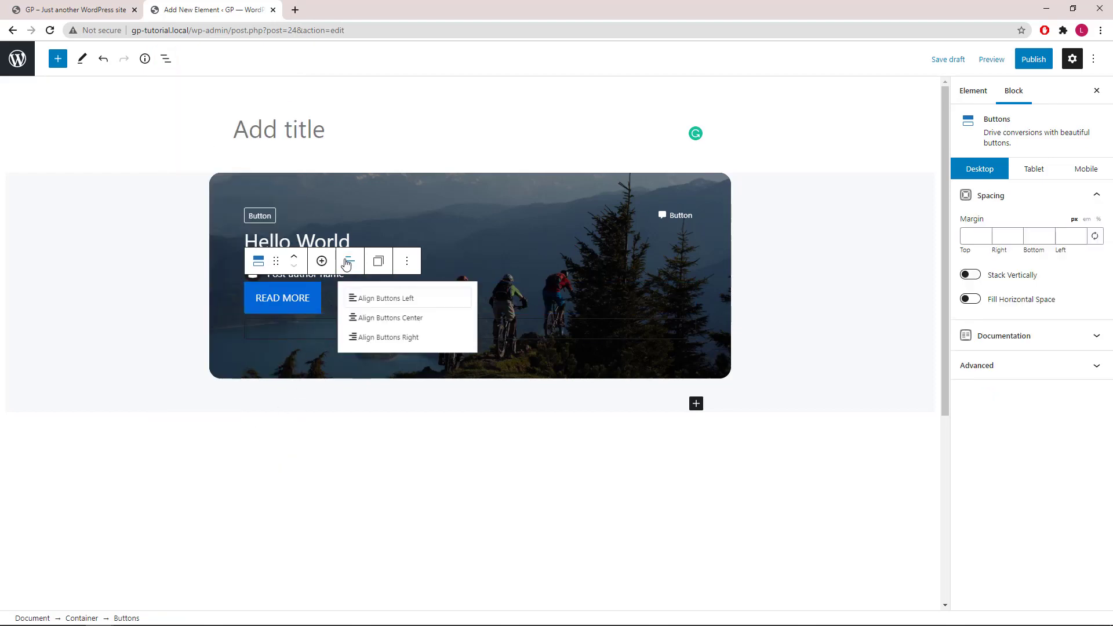
left_click(407, 343)
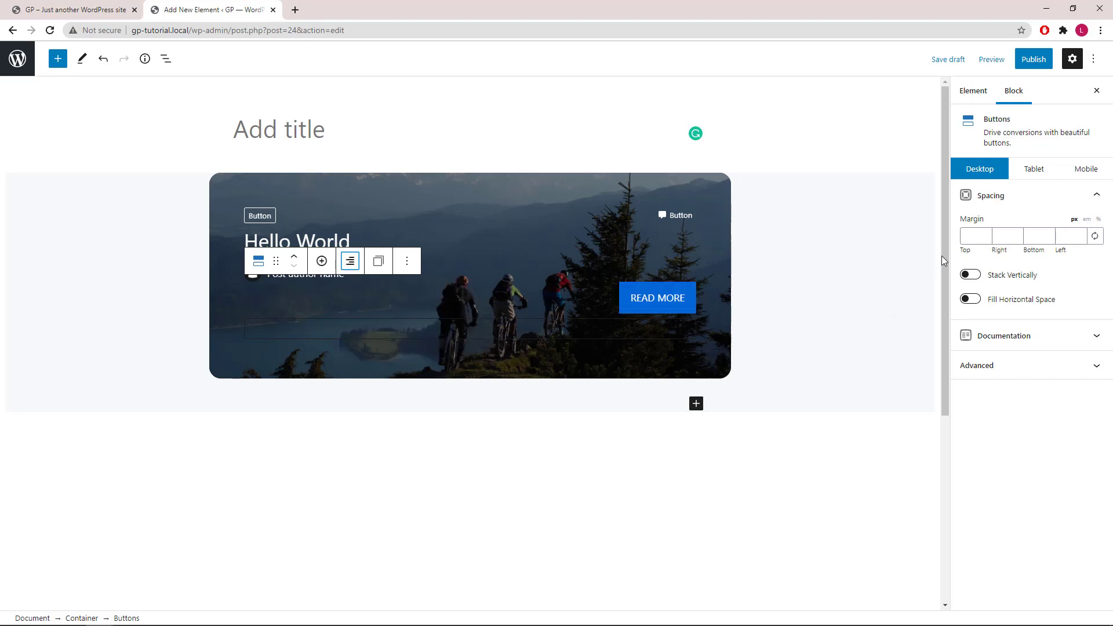
left_click(966, 236)
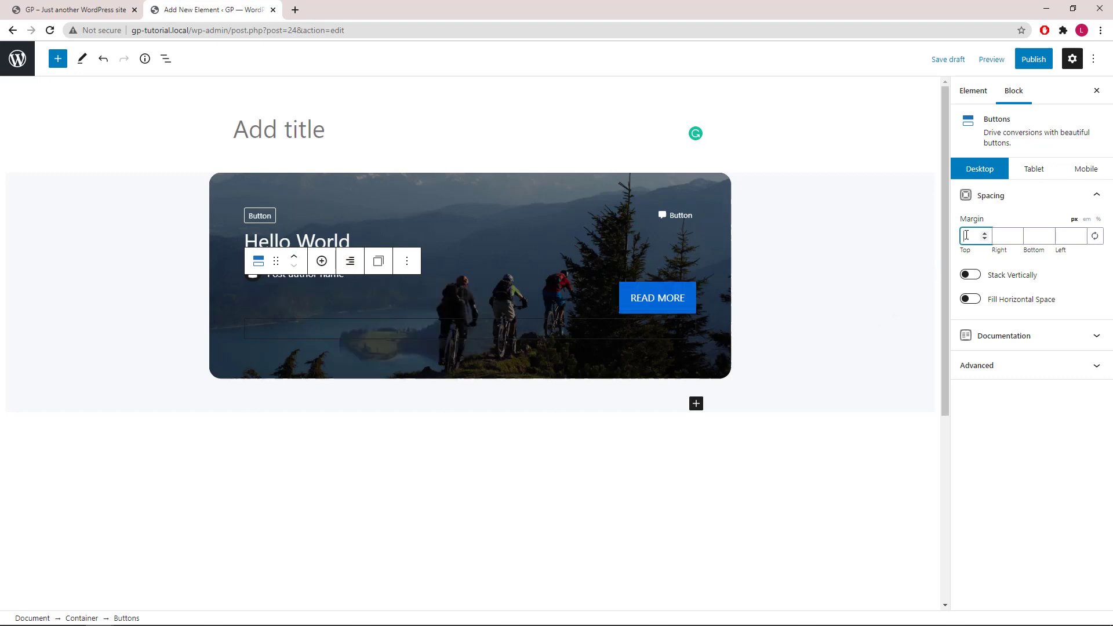
type("350")
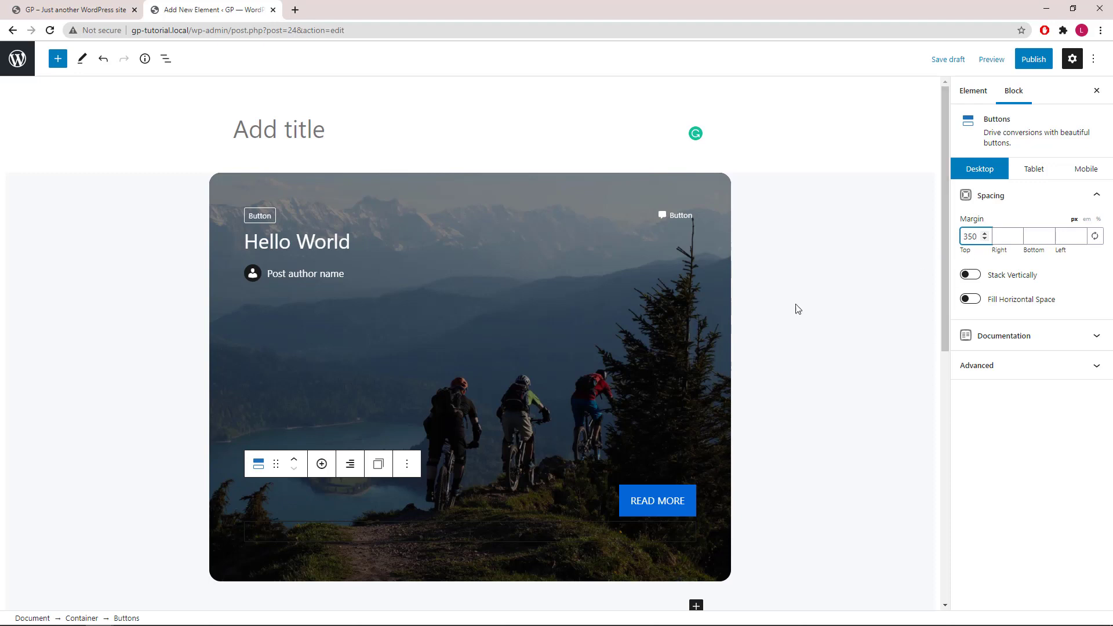
Make the READ MORE button text bold.
left_click(659, 504)
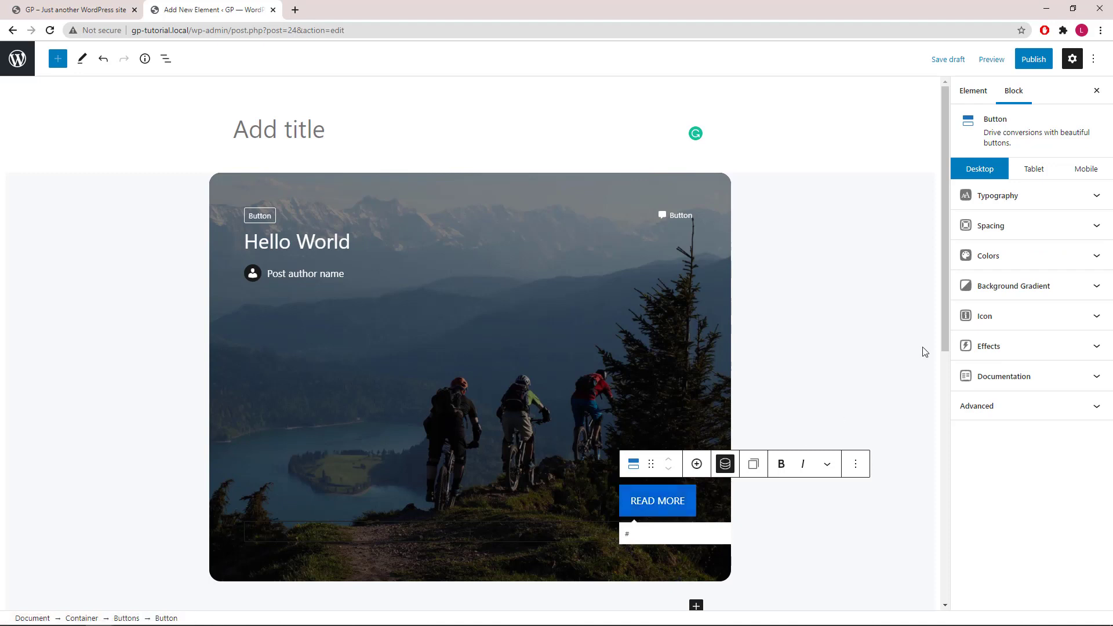
left_click(1096, 197)
left_click(1020, 235)
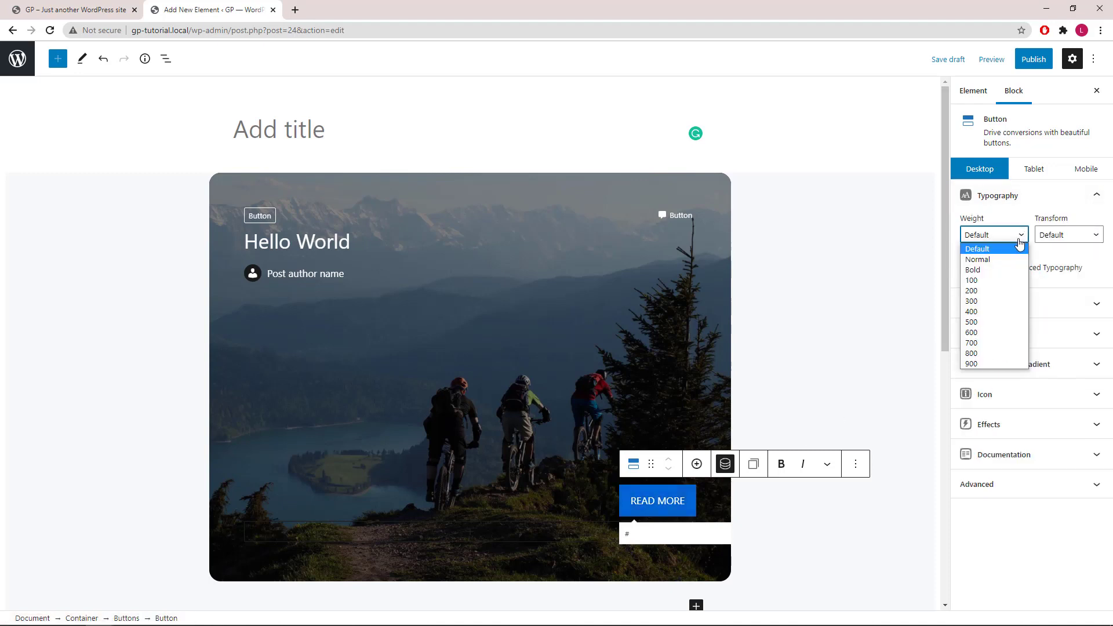
left_click(1009, 267)
left_click(1096, 195)
Give the button 30 px left and right padding, a 1 px linked border and 10 px corner radius.
left_click(1096, 227)
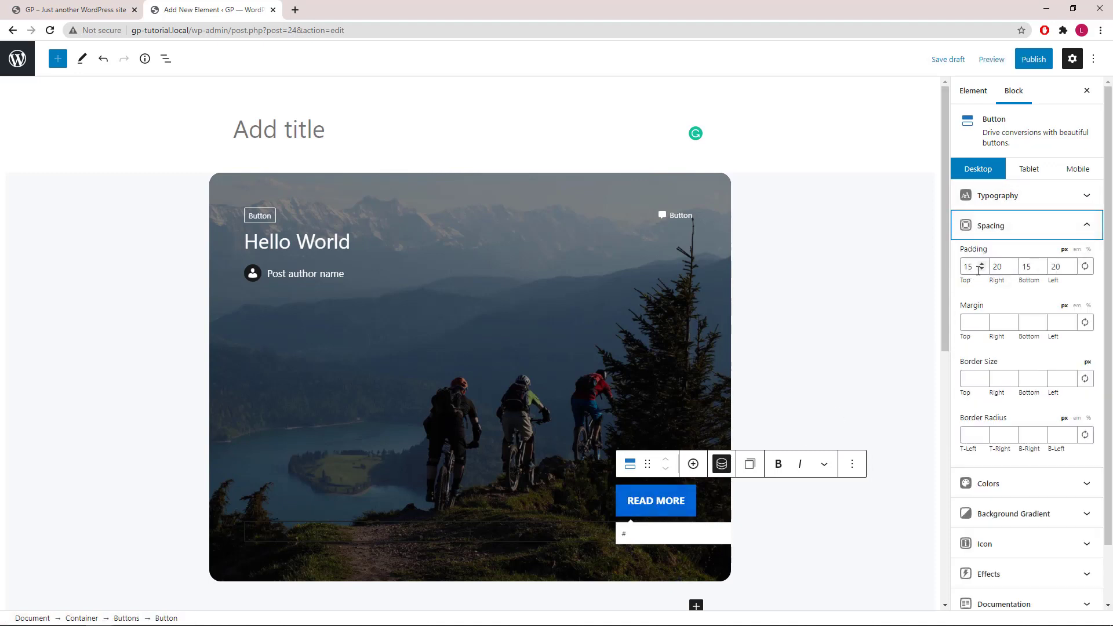
double_click(996, 266)
type("30")
double_click(1054, 266)
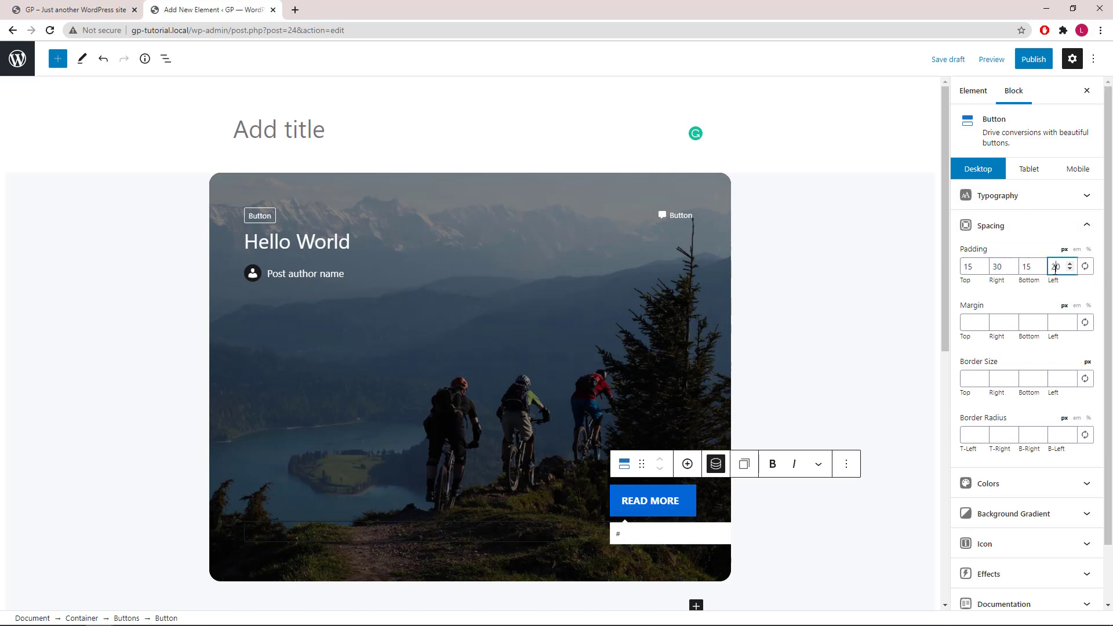
type("30")
left_click(1085, 379)
left_click(1060, 378)
type("1")
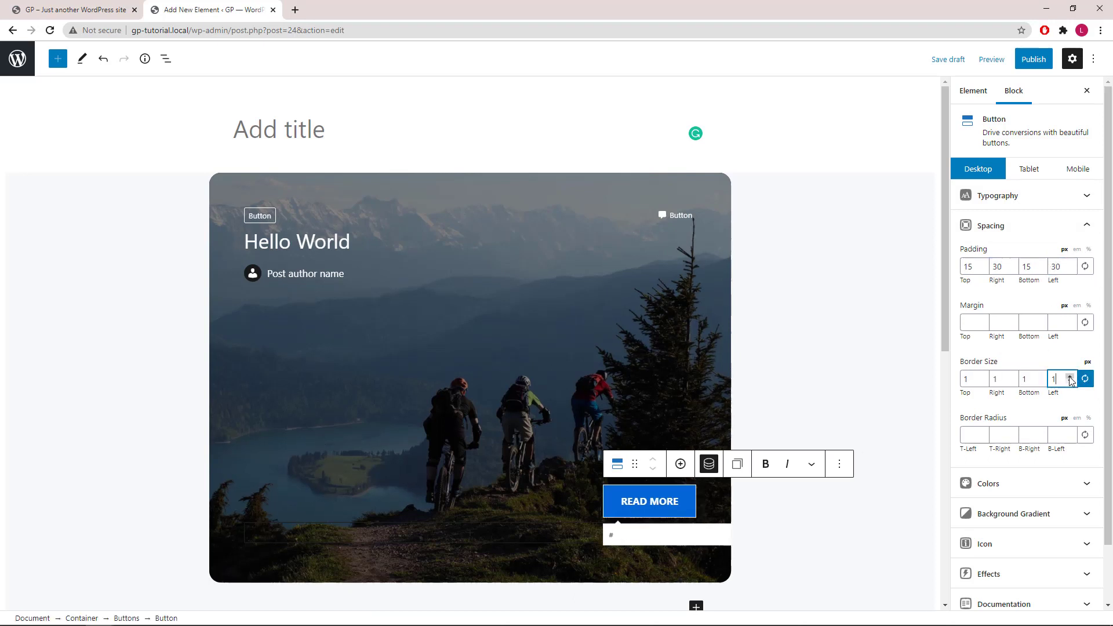
left_click(1085, 435)
left_click(1060, 434)
type("10")
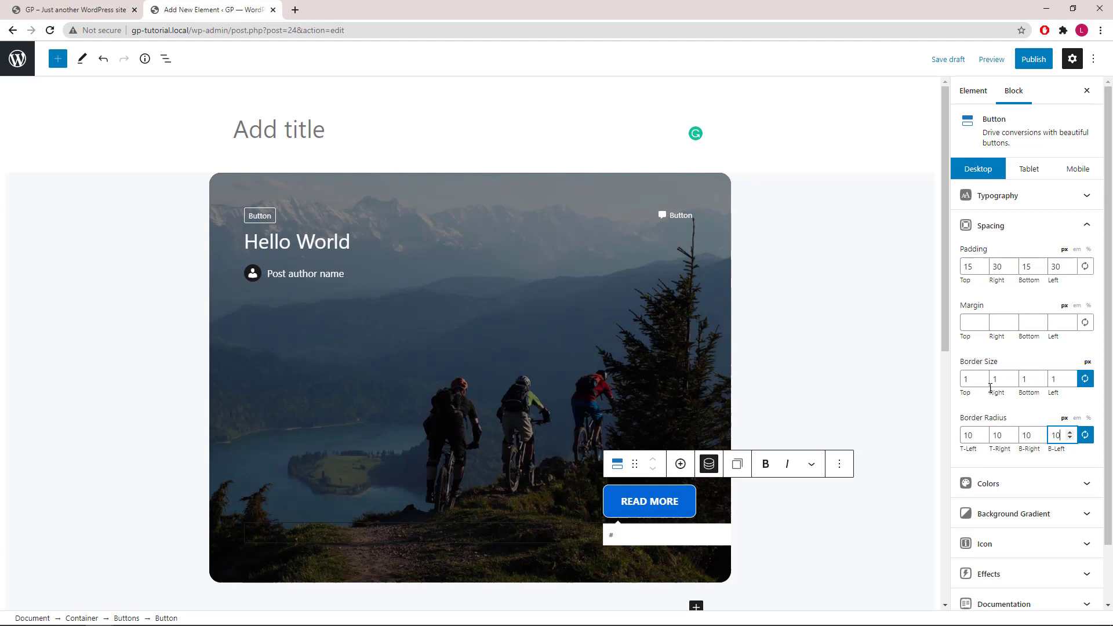
Set the button background to white, text to black and border to white.
left_click(1088, 226)
left_click(1093, 256)
left_click(1096, 308)
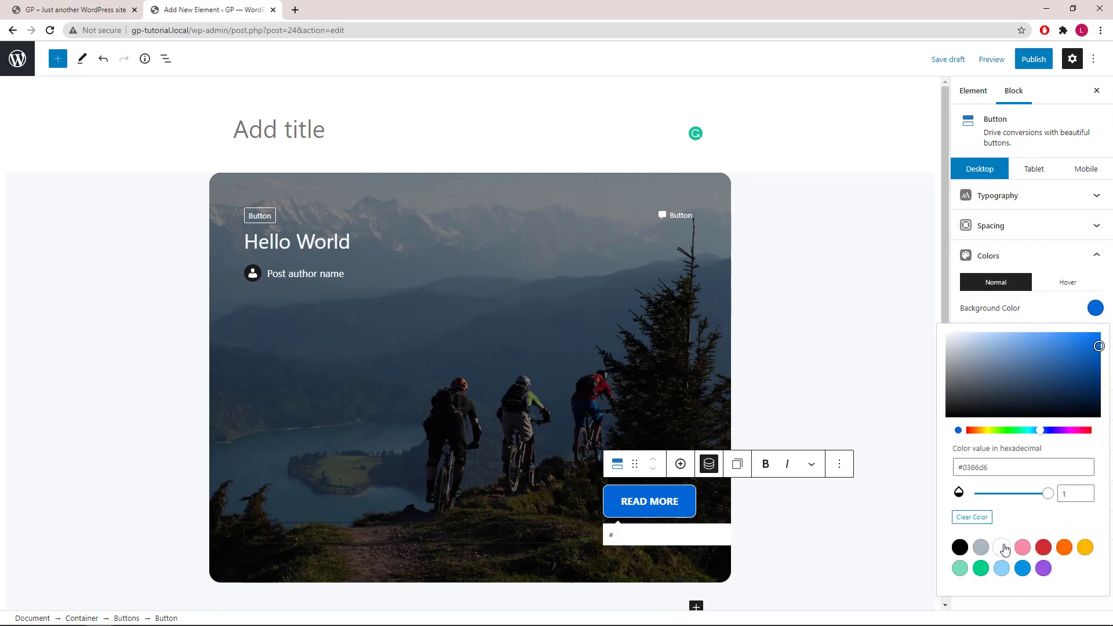
left_click(1001, 549)
left_click(1096, 309)
left_click(1095, 338)
left_click(958, 273)
left_click(1096, 368)
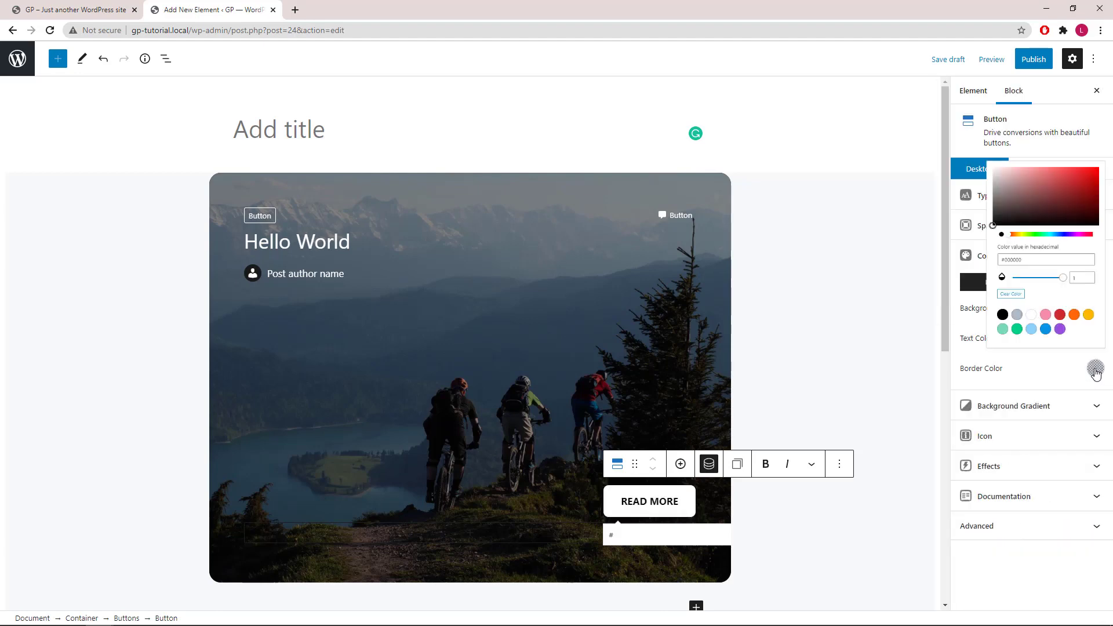
left_click(1002, 304)
left_click(1096, 368)
Set the hover background colour to #222222 at 0.45 opacity.
left_click(1068, 283)
left_click(1096, 308)
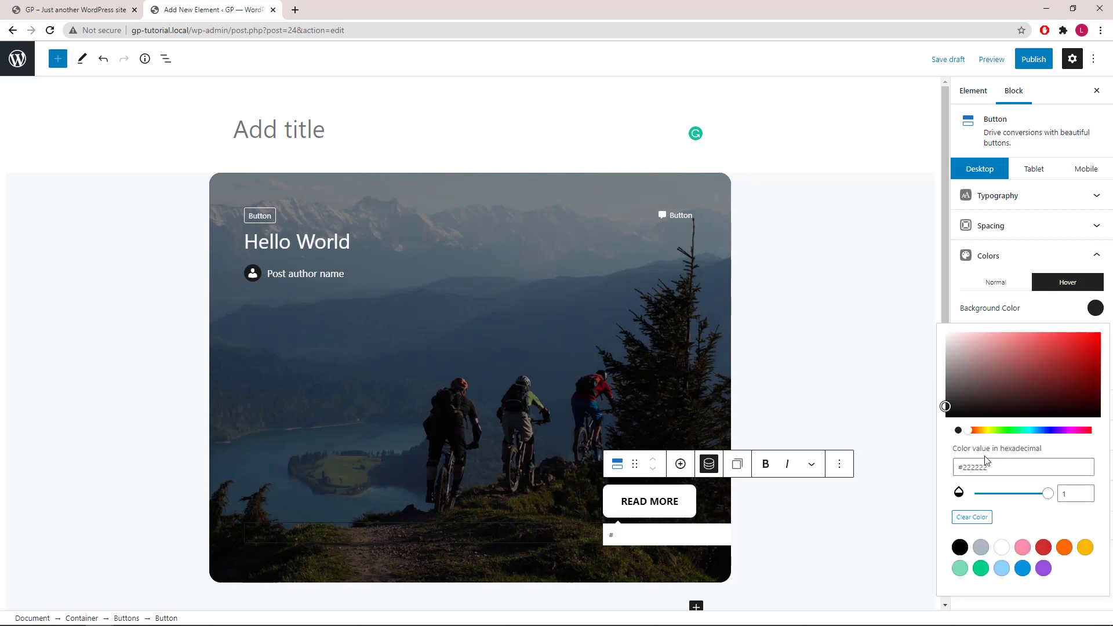
left_click(1072, 494)
key("BackSpace")
type("0.45")
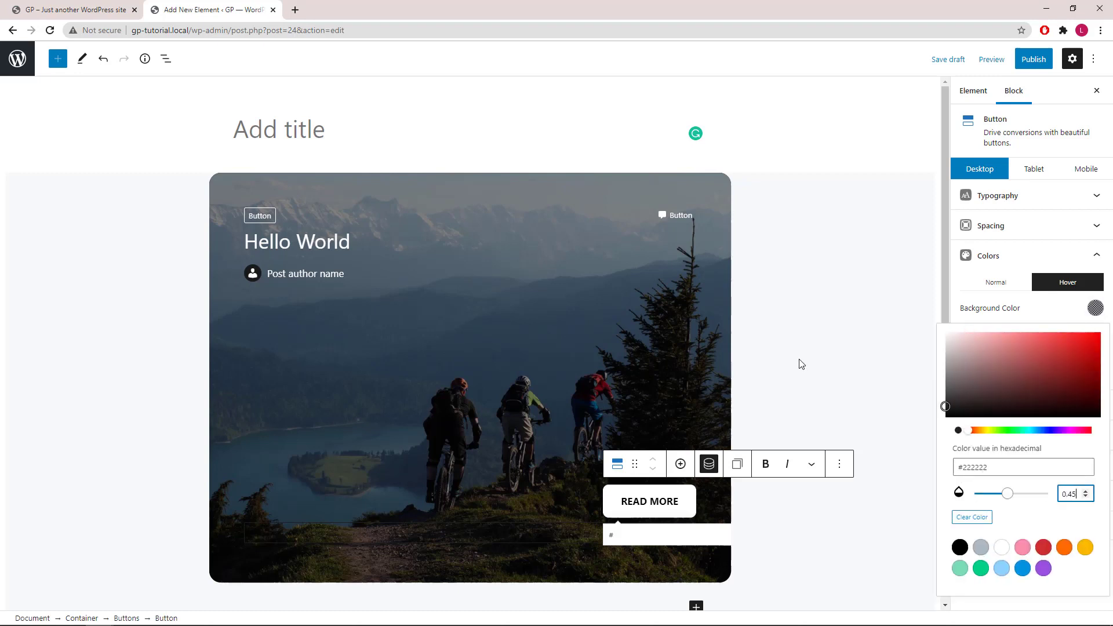
left_click(1096, 308)
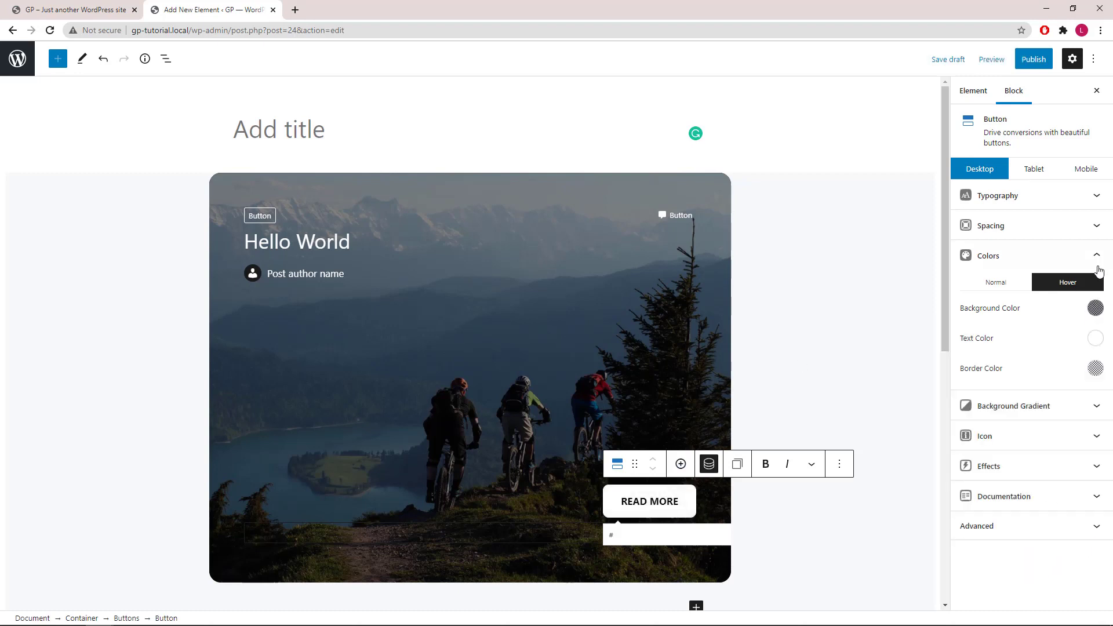
left_click(1099, 257)
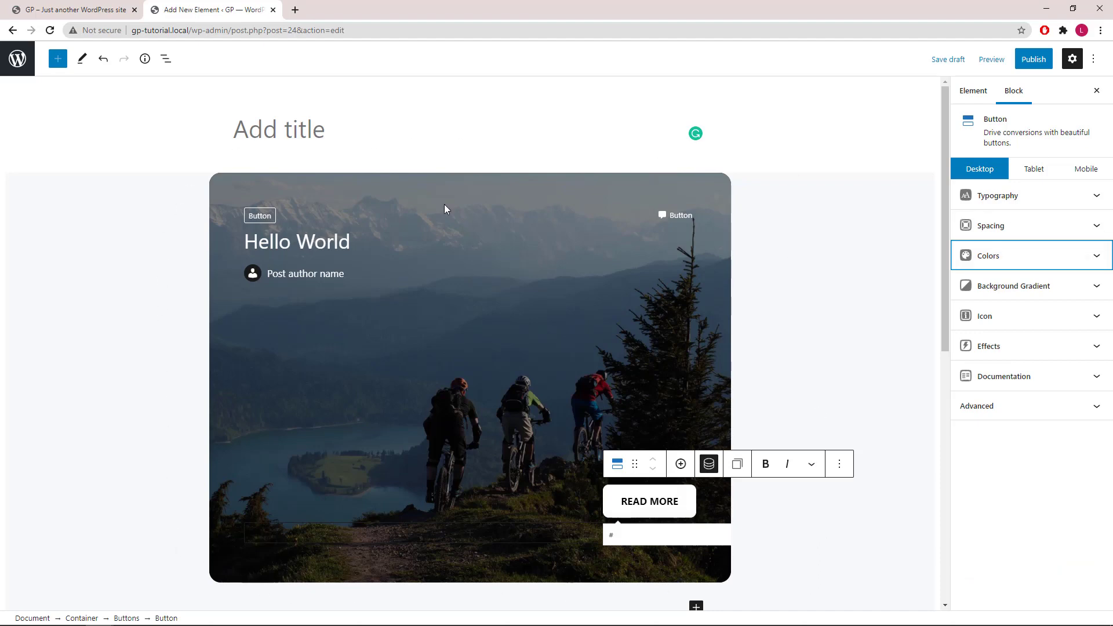
Set the Display Rules location to Blog and publish the card element, confirming the pre-publish prompt.
left_click_drag(945, 211, 946, 467)
left_click(272, 436)
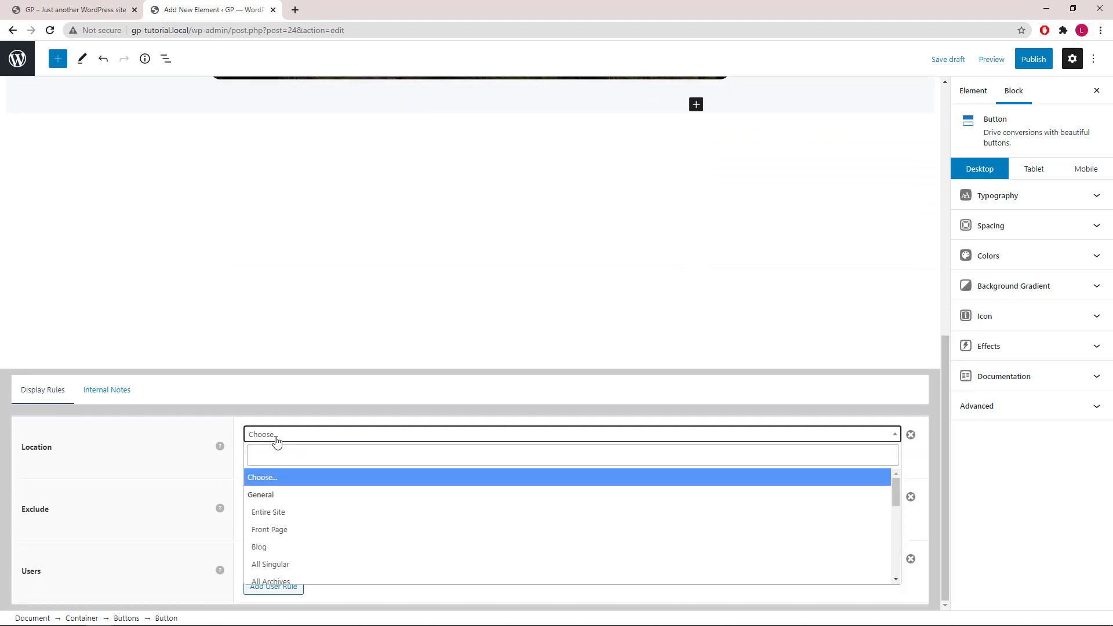
left_click(275, 555)
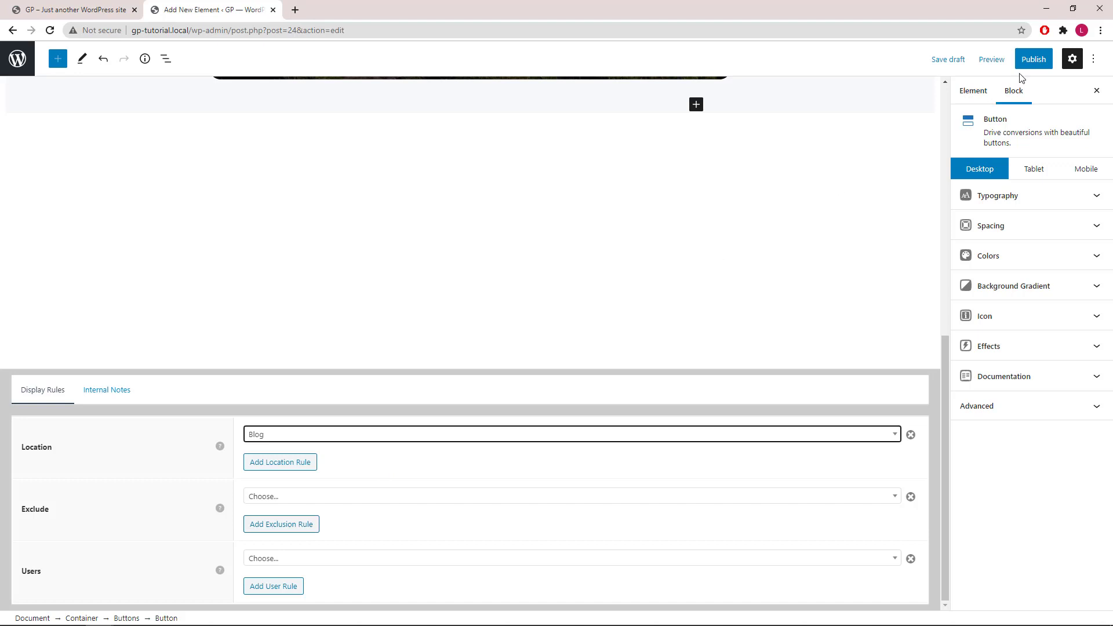
left_click(1032, 60)
left_click(1004, 65)
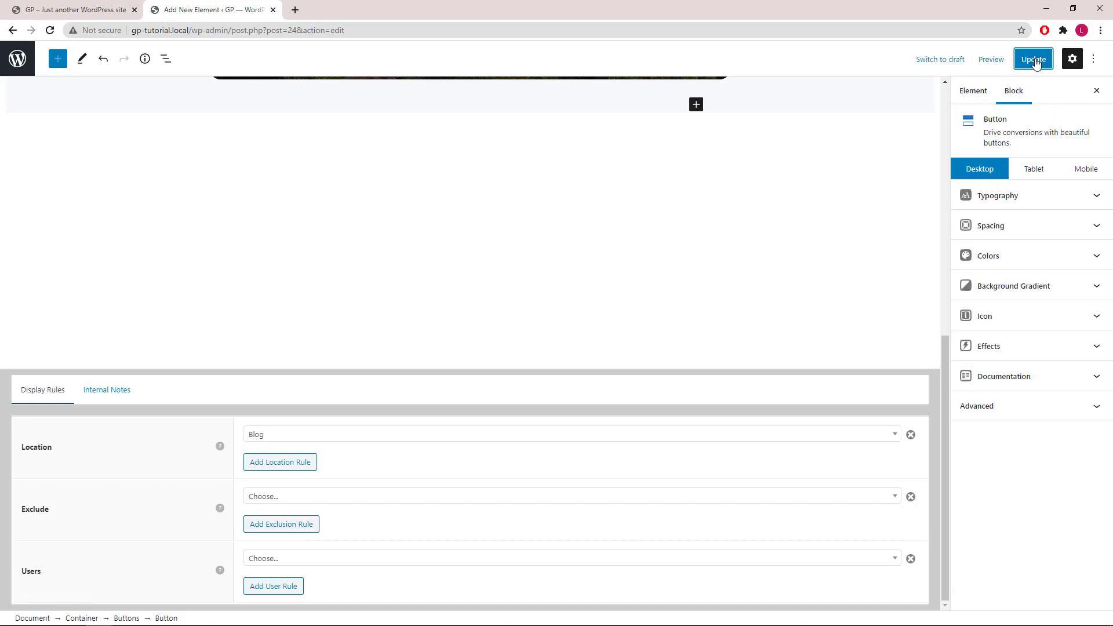
Open the GP site's front page in a new tab to view the posts as photo cards.
middle_click(19, 59)
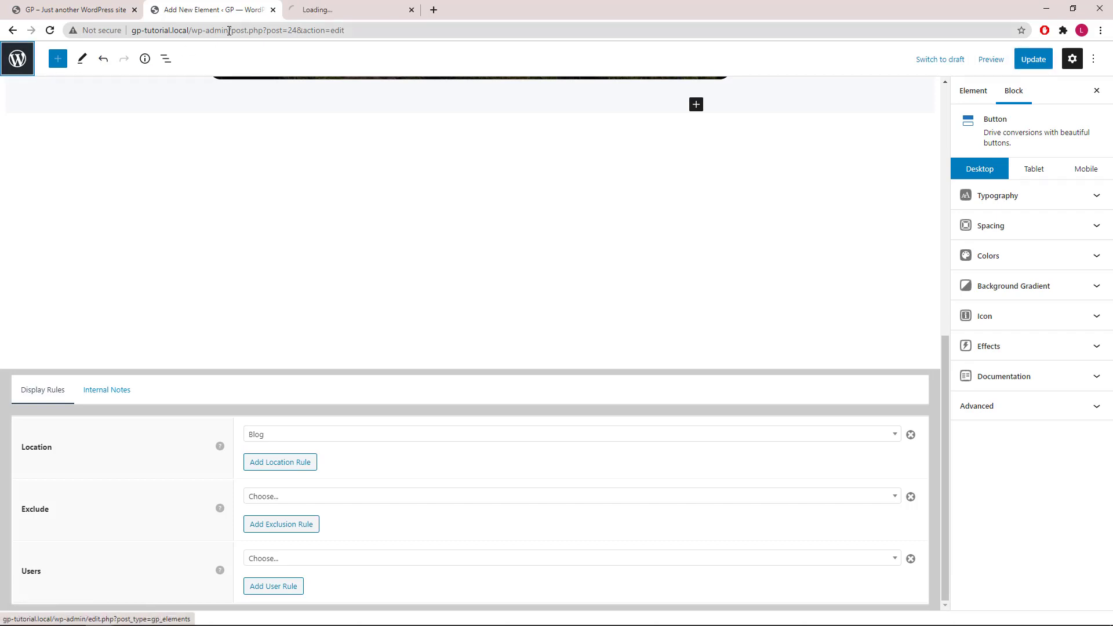
left_click(325, 10)
left_click(45, 54)
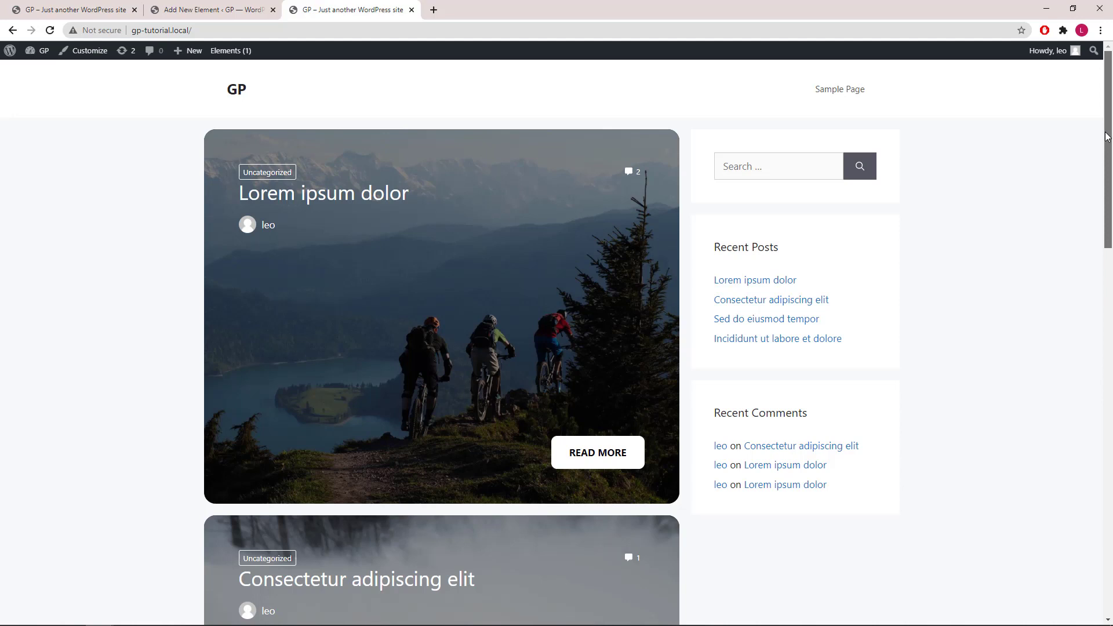
mouse_move(1107, 137)
left_mouse_down()
mouse_move(1086, 479)
mouse_move(1096, 130)
left_mouse_up()
In Customizer Layout > Blog, tick 'Display posts in columns' and return to the Layout list.
left_click(88, 56)
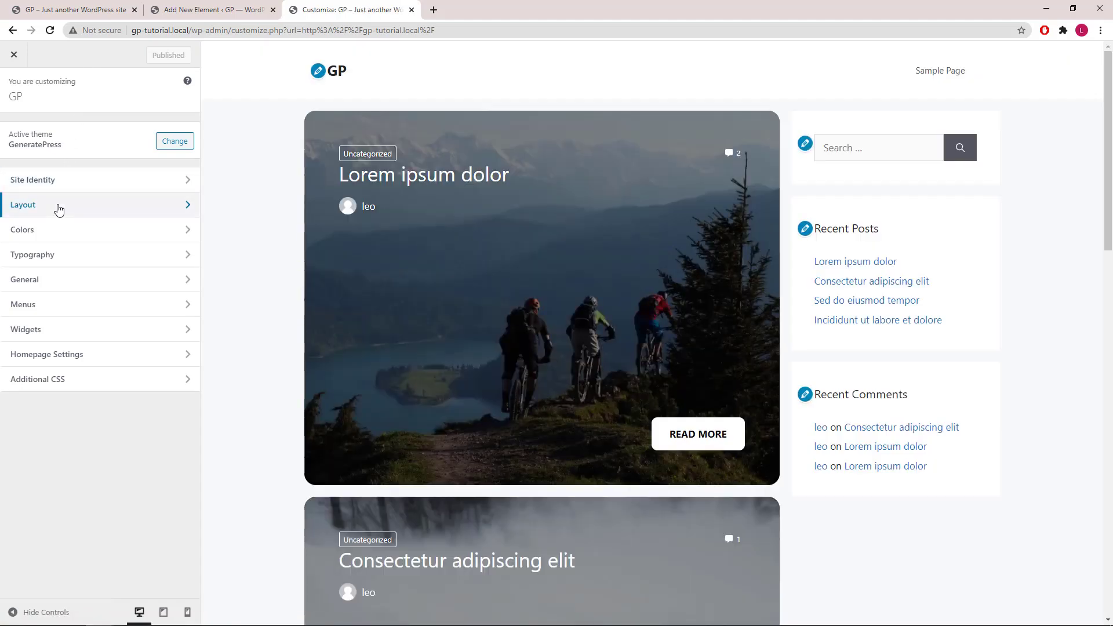
left_click(59, 206)
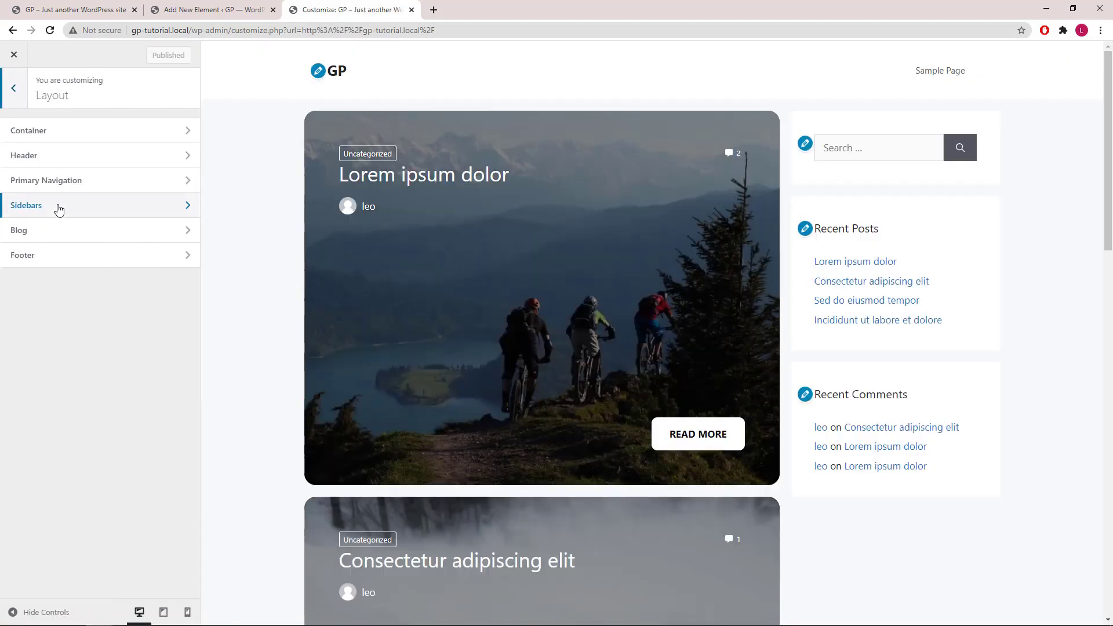
left_click(57, 229)
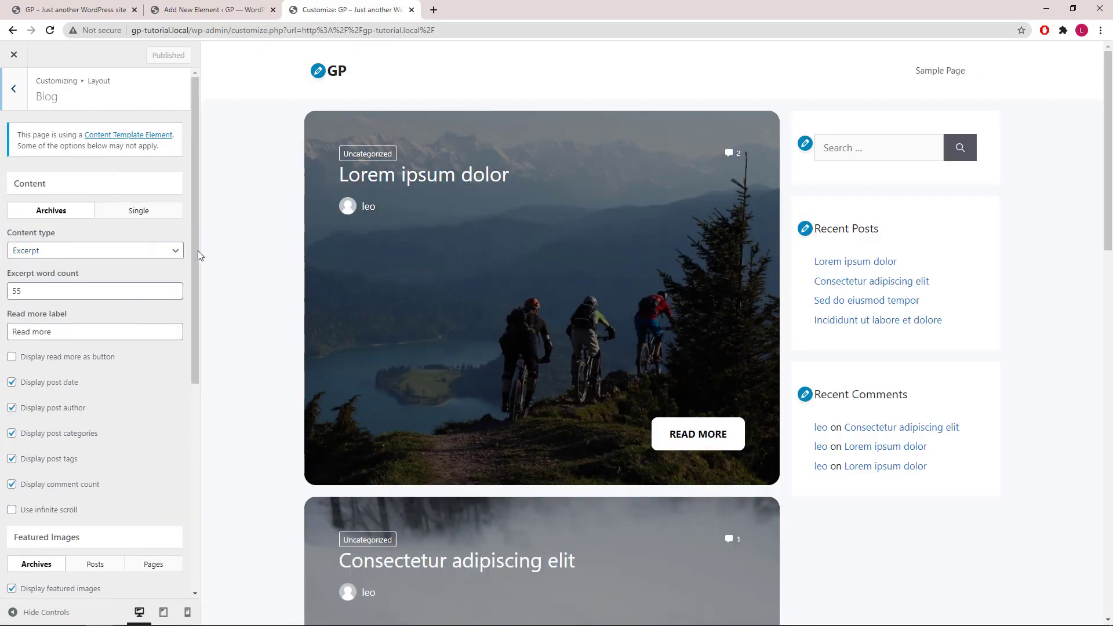
left_click_drag(196, 252, 203, 474)
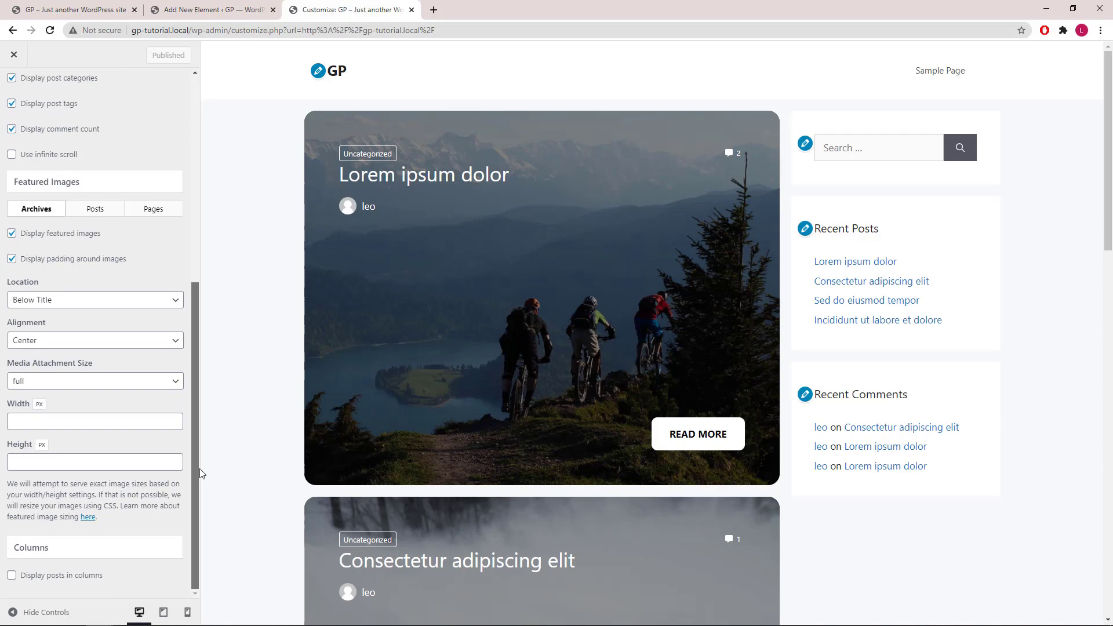
left_click(63, 581)
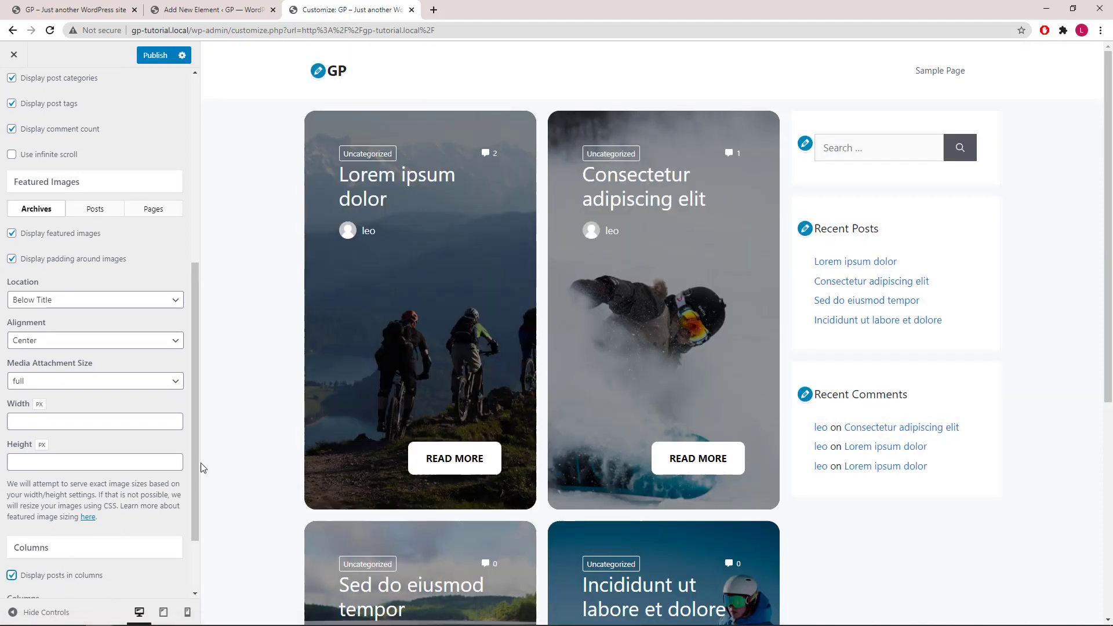
left_click_drag(198, 465, 171, 326)
scroll(171, 325, "up", 2)
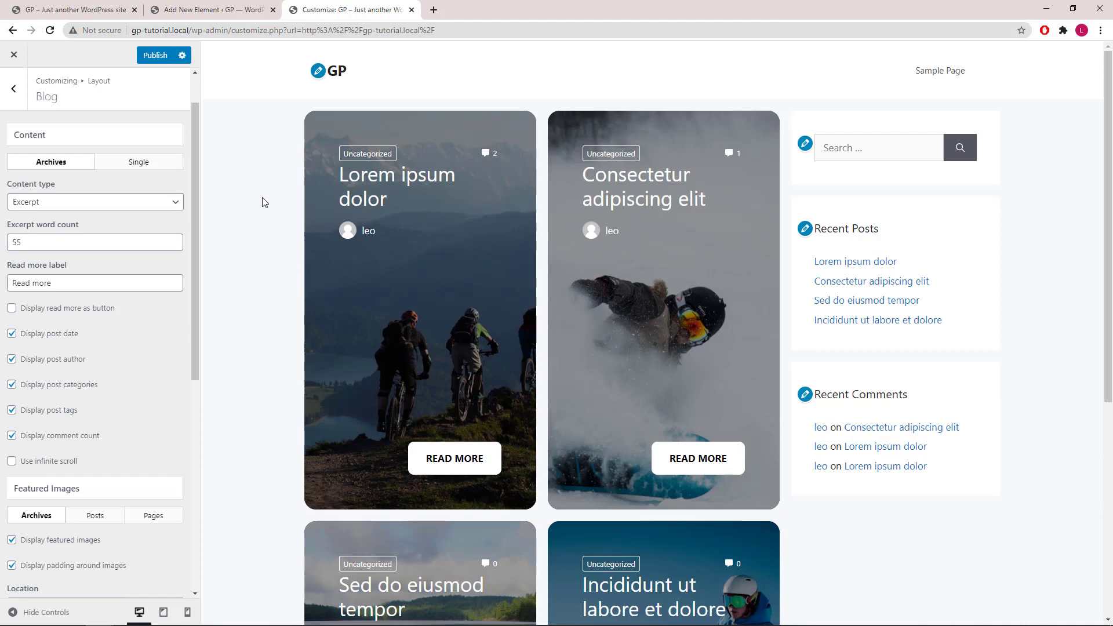
left_click(22, 101)
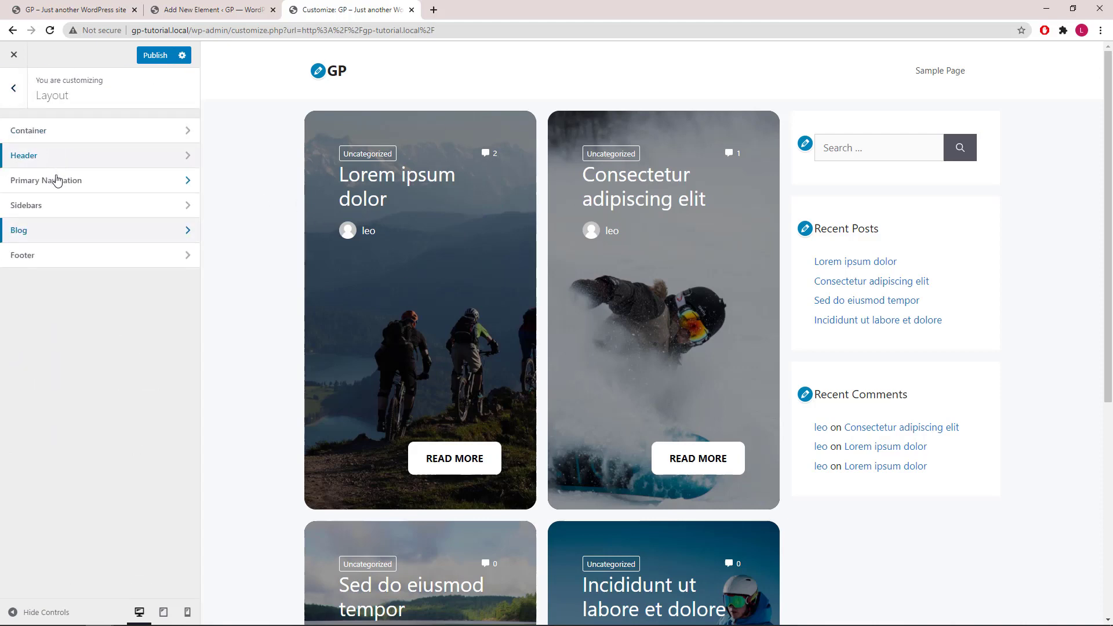
Set Blog Sidebar Layout to Content (no sidebars), publish, and close the Customizer.
left_click(53, 207)
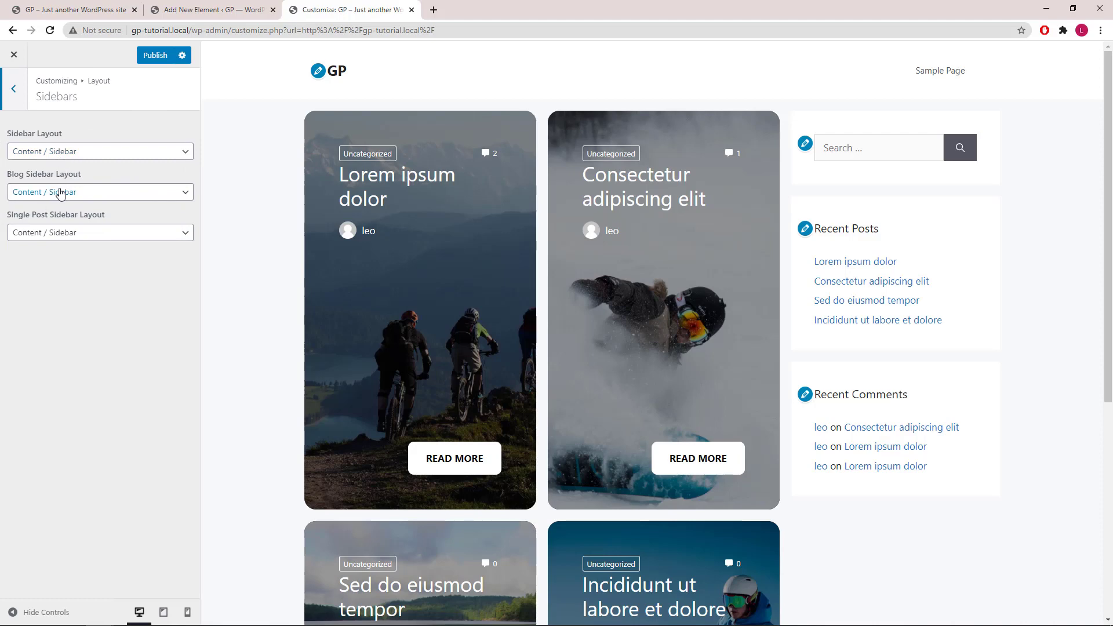
left_click(61, 193)
left_click(68, 229)
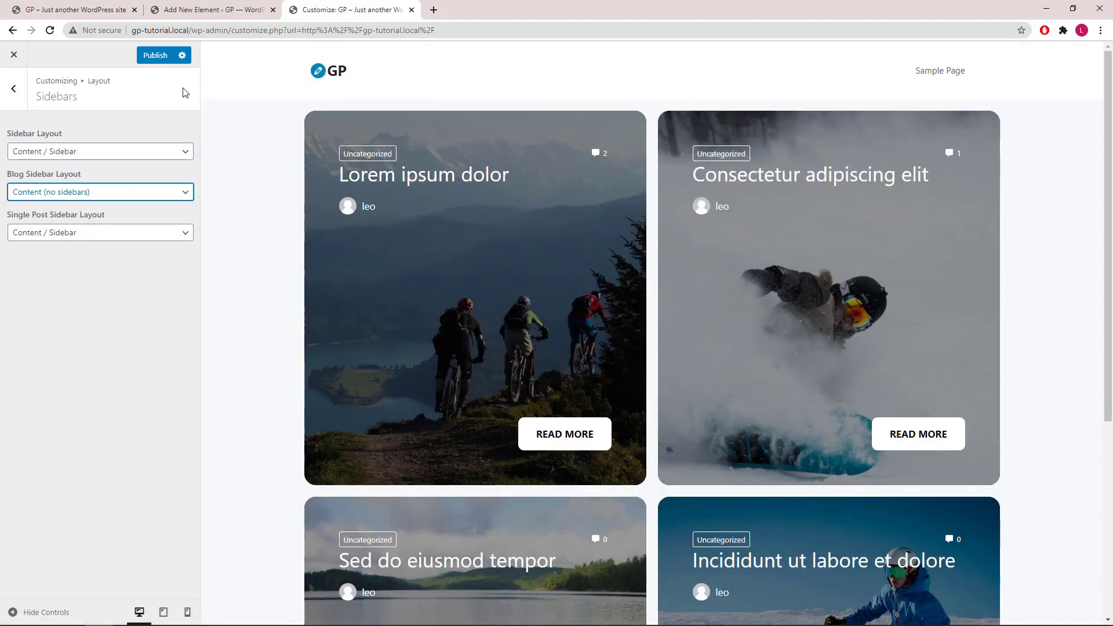
left_click(156, 55)
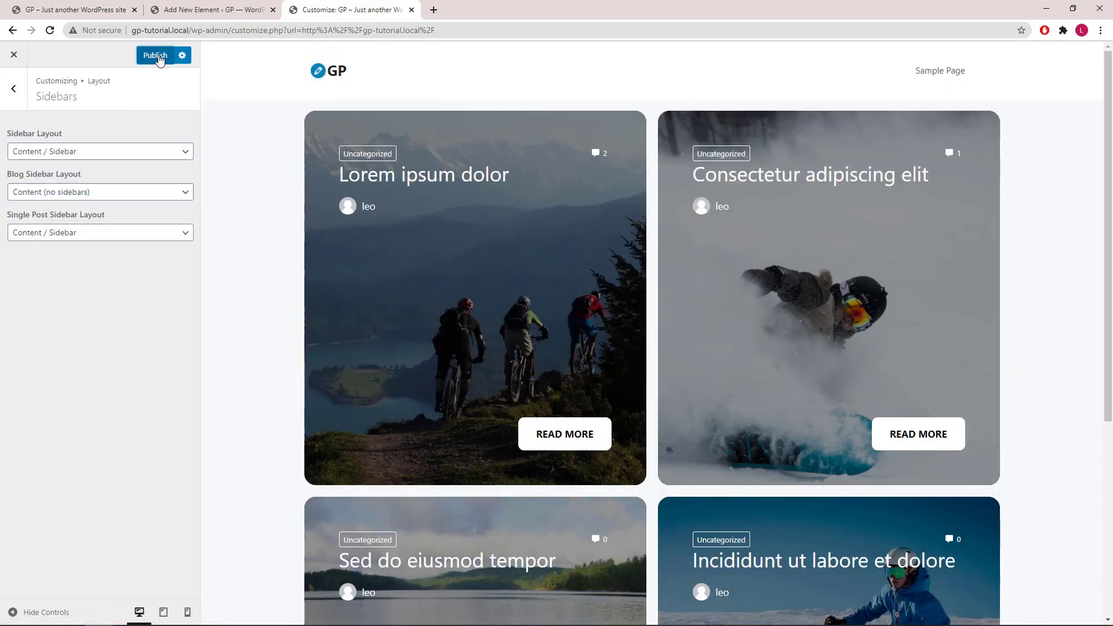
left_click(16, 57)
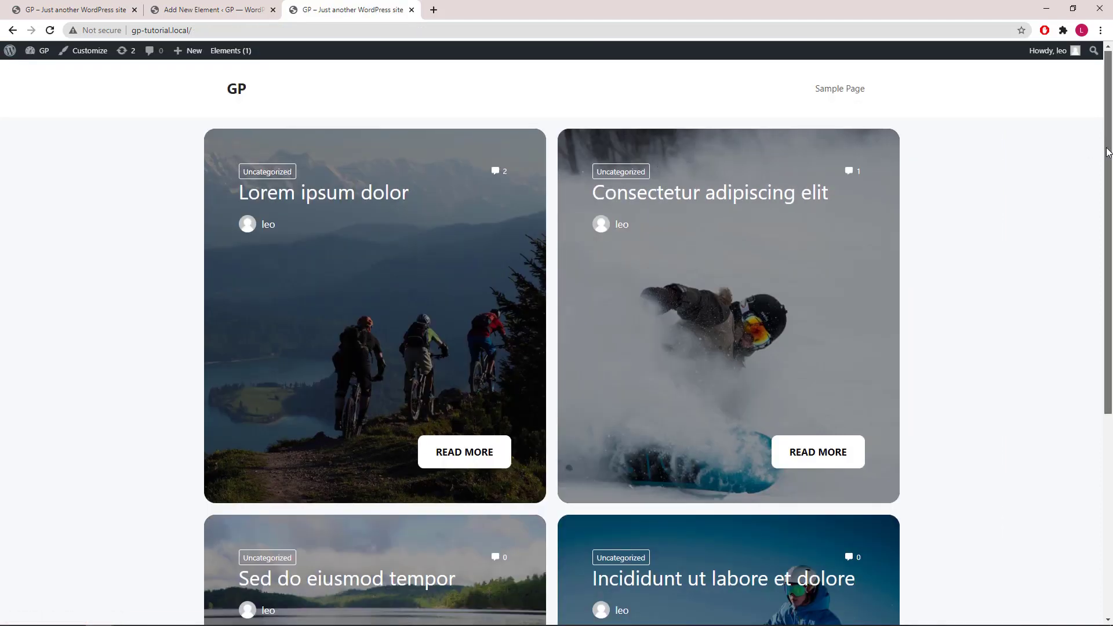
mouse_move(1108, 149)
left_mouse_down()
mouse_move(1102, 339)
mouse_move(1093, 135)
left_mouse_up()
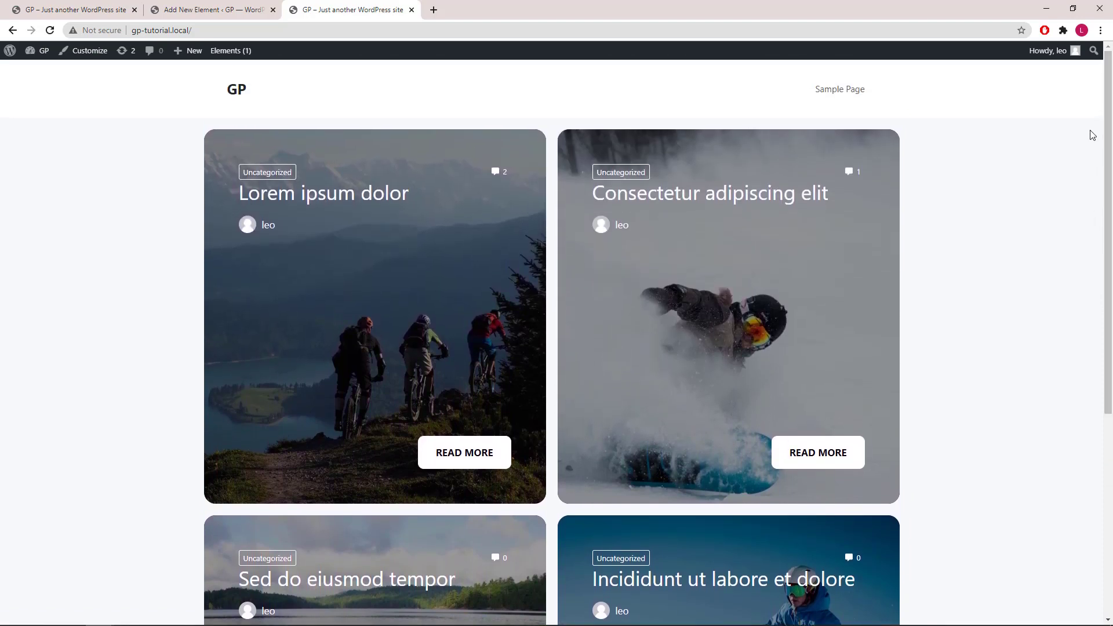